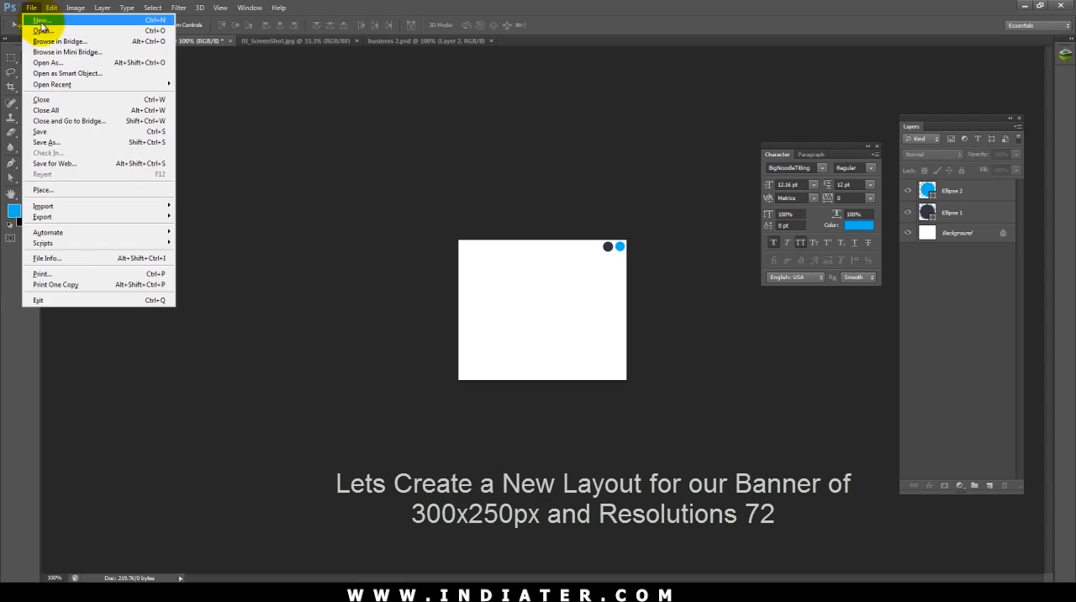
# Step: Create a new document named Business Banner, 300 × 250 pixels at a resolution of 72 pixels/inch
pyautogui.doubleClick(492, 238)
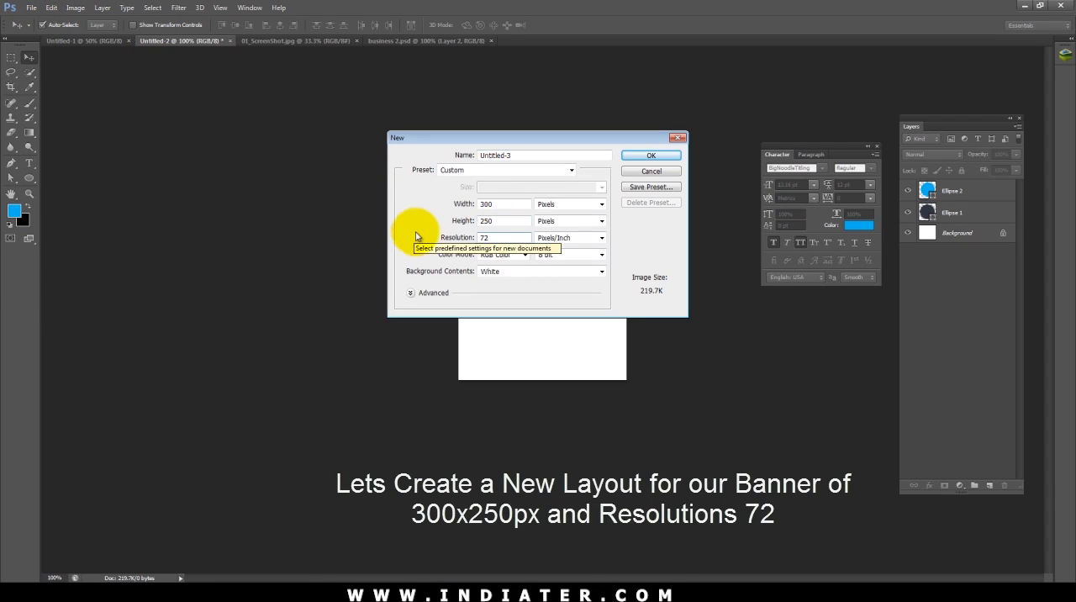
pyautogui.doubleClick(514, 157)
pyautogui.write('Business Banner')
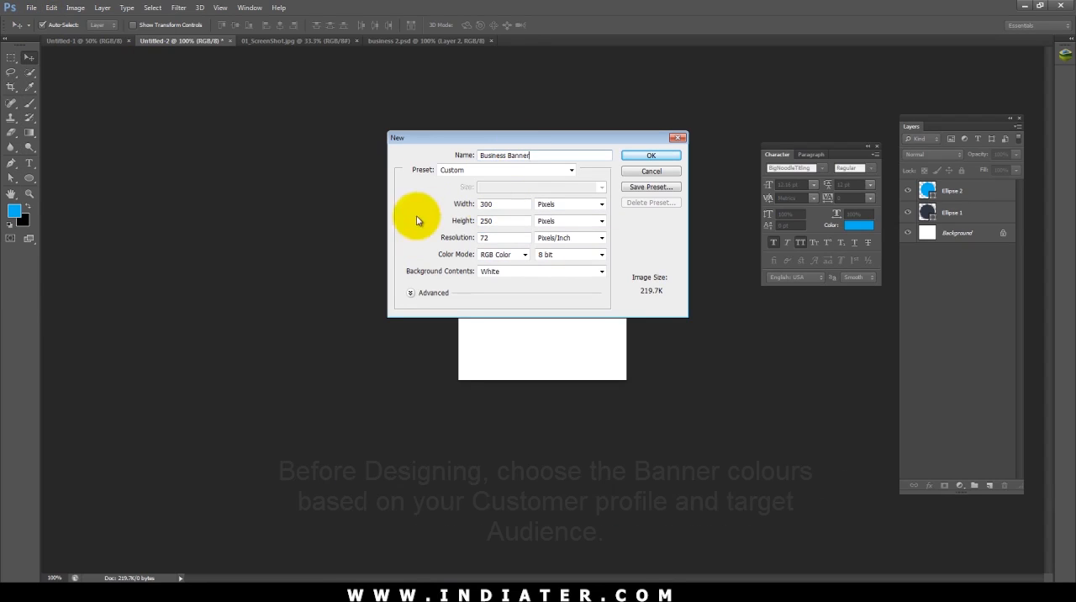
pyautogui.click(653, 156)
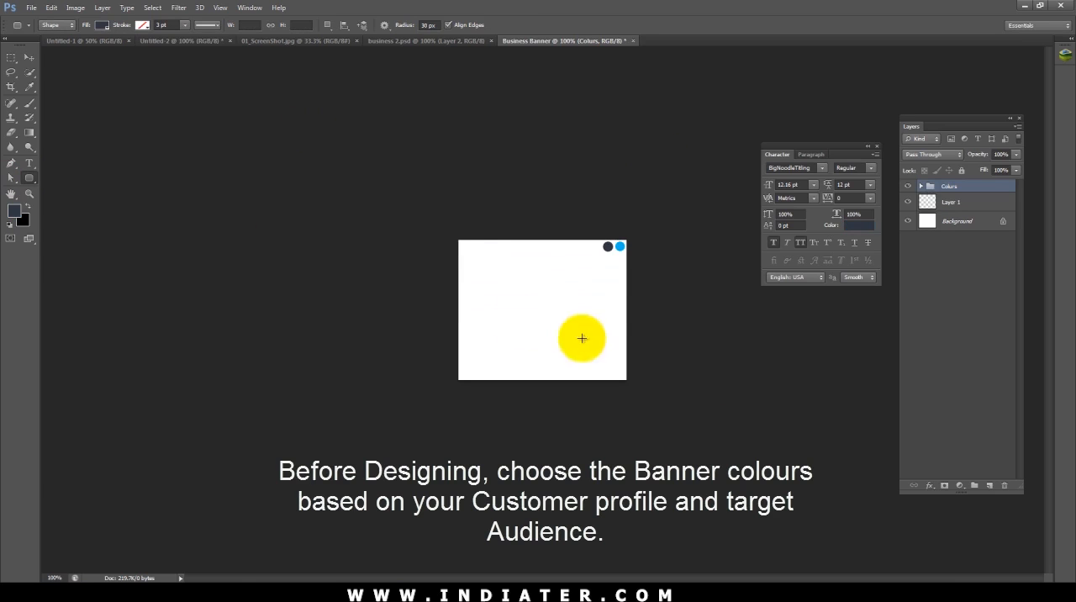
# Step: Draw a dark navy rounded rectangle, rotate it into a diamond, and enlarge and position it over the canvas's left side
pyautogui.moveTo(421, 266); pyautogui.dragTo(572, 508)
pyautogui.hotkey('ctrl', 't')
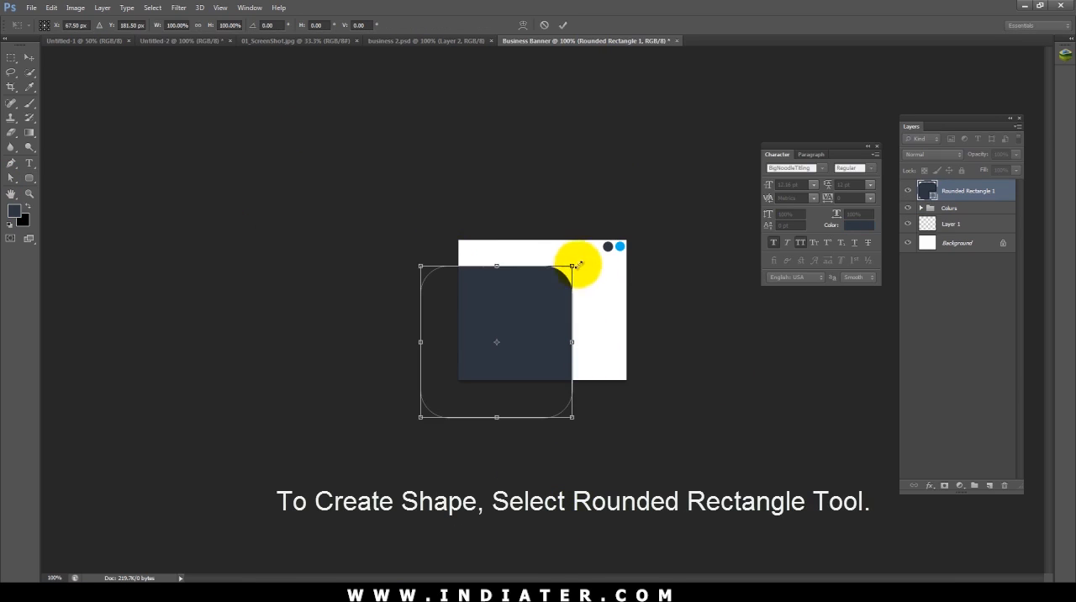
pyautogui.moveTo(574, 266); pyautogui.dragTo(643, 344)
pyautogui.moveTo(548, 339); pyautogui.dragTo(528, 308)
pyautogui.moveTo(624, 304)
pyautogui.mouseDown()
pyautogui.moveTo(631, 314)
pyautogui.moveTo(620, 317)
pyautogui.mouseUp()
pyautogui.press('Return')
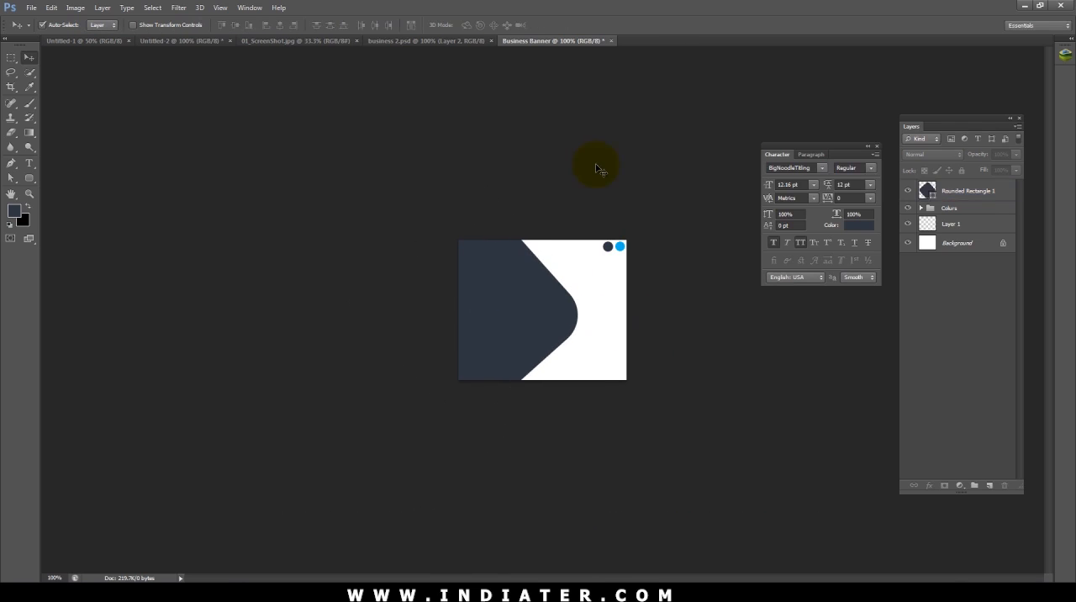
# Step: Duplicate the dark rounded rectangle and scale the copy down to about 84% around its centre
pyautogui.click(496, 304)
pyautogui.hotkey('ctrl', 'j')
pyautogui.hotkey('ctrl', 't')
pyautogui.moveTo(577, 202); pyautogui.dragTo(557, 215)
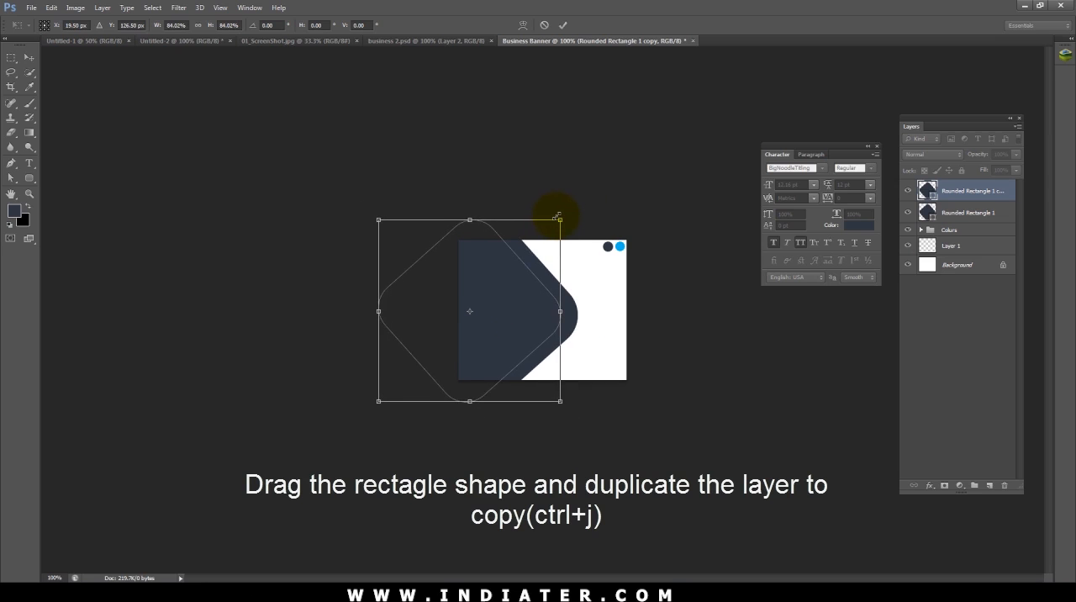
pyautogui.press('Return')
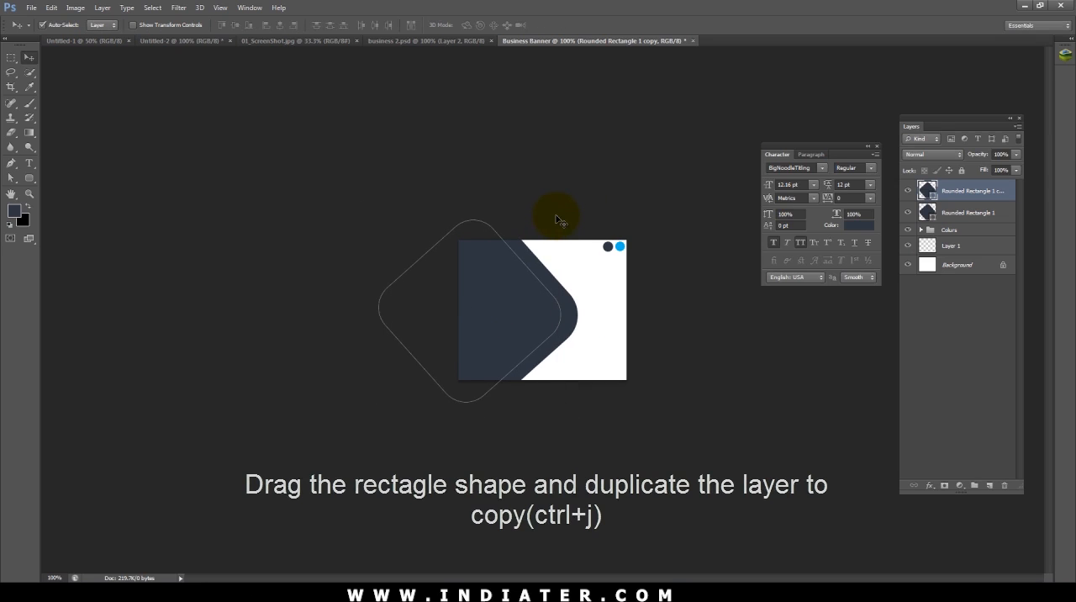
# Step: Duplicate both rounded rectangle layers together and move the copies to the right side of the canvas
pyautogui.click(979, 214)
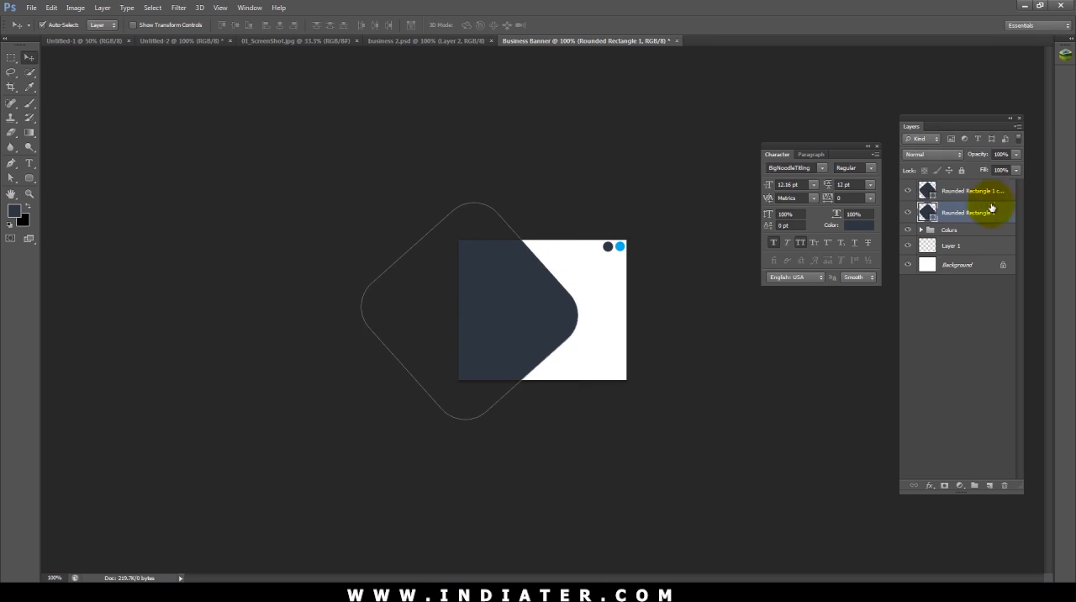
pyautogui.keyDown('shift'); pyautogui.click(959, 193); pyautogui.keyUp('shift')
pyautogui.hotkey('ctrl', 'j')
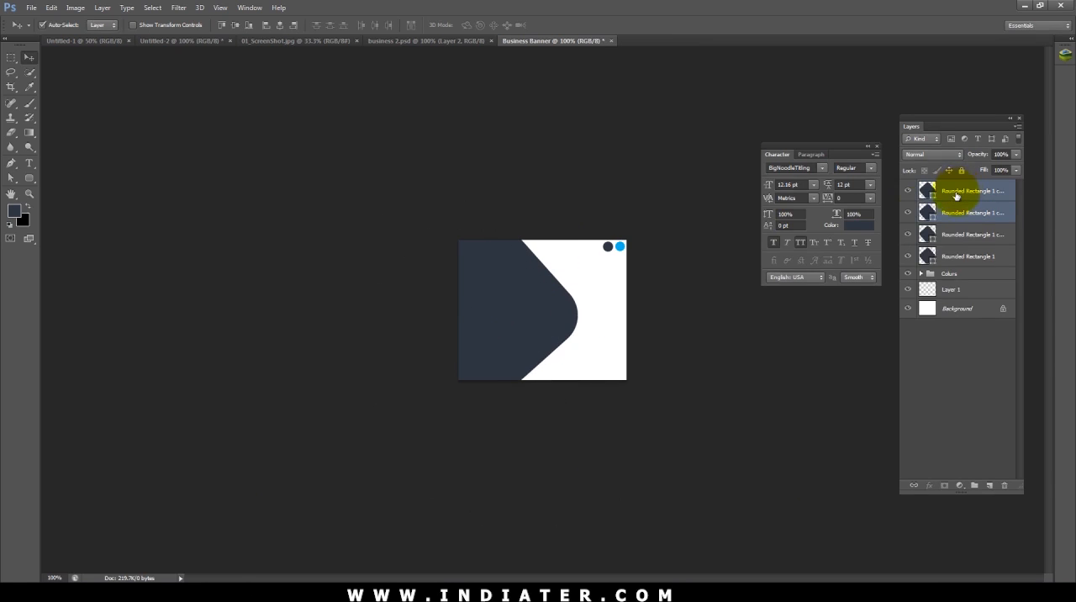
pyautogui.moveTo(516, 332); pyautogui.dragTo(629, 331)
pyautogui.click(726, 409)
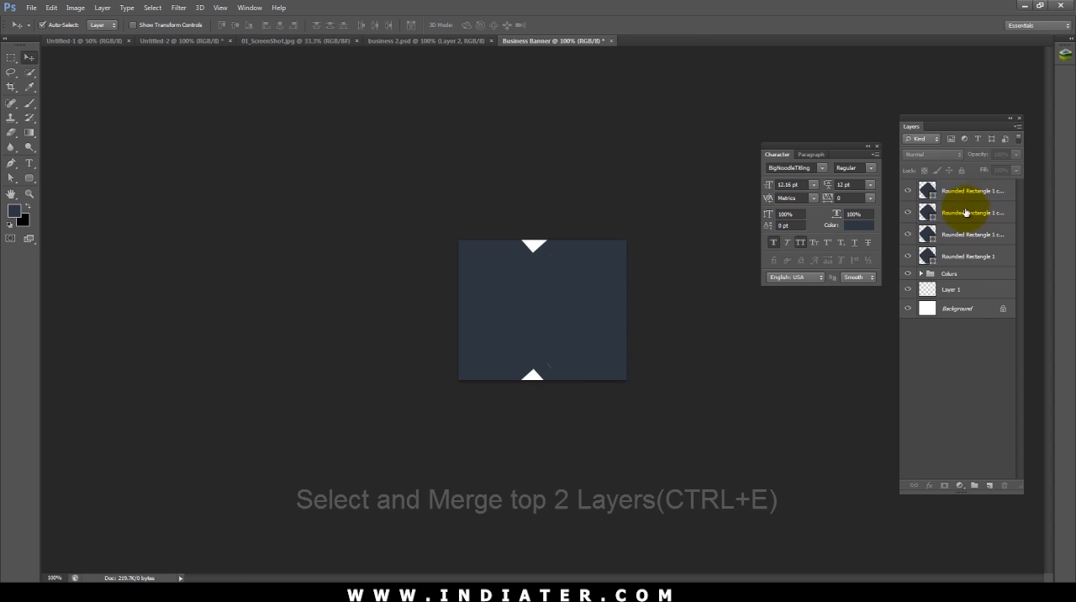
# Step: Merge the top two rounded rectangle layers into one shape layer
pyautogui.click(968, 196)
pyautogui.keyDown('shift'); pyautogui.click(965, 212); pyautogui.keyUp('shift')
pyautogui.hotkey('ctrl', 'e')
pyautogui.click(709, 372)
# Step: Subtract the inner rounded rectangle path from the outer one on the merged layer to make a hollow frame
pyautogui.click(597, 288)
pyautogui.press('a')
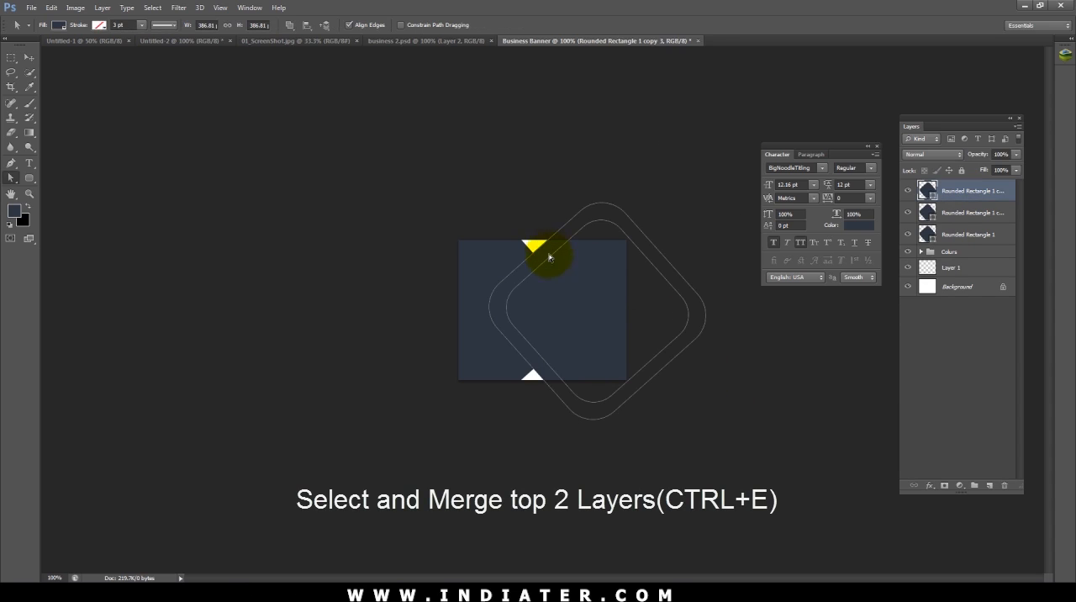
pyautogui.click(291, 24)
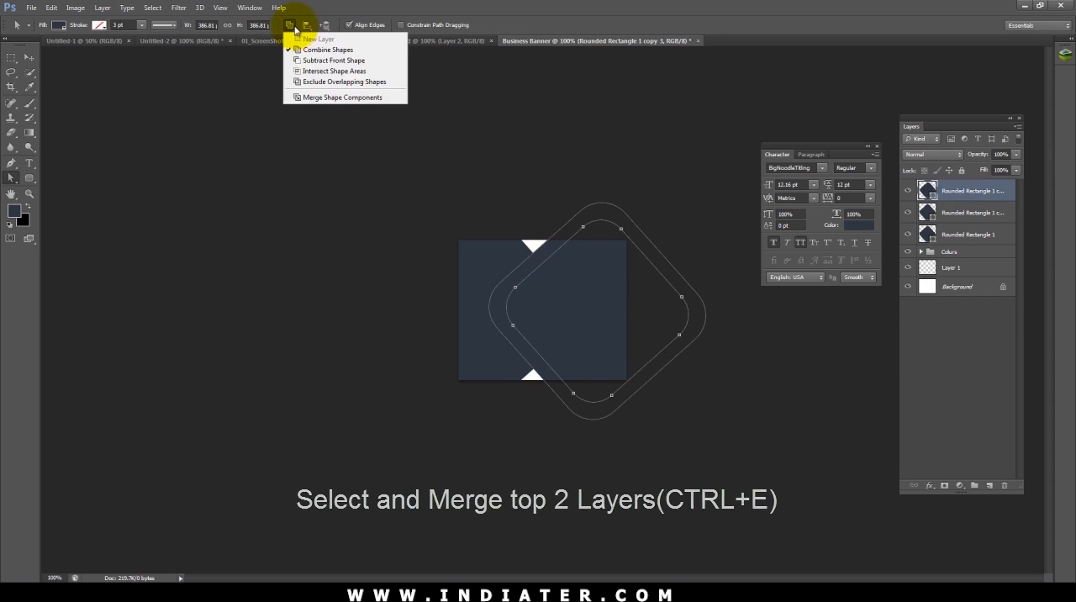
pyautogui.click(301, 57)
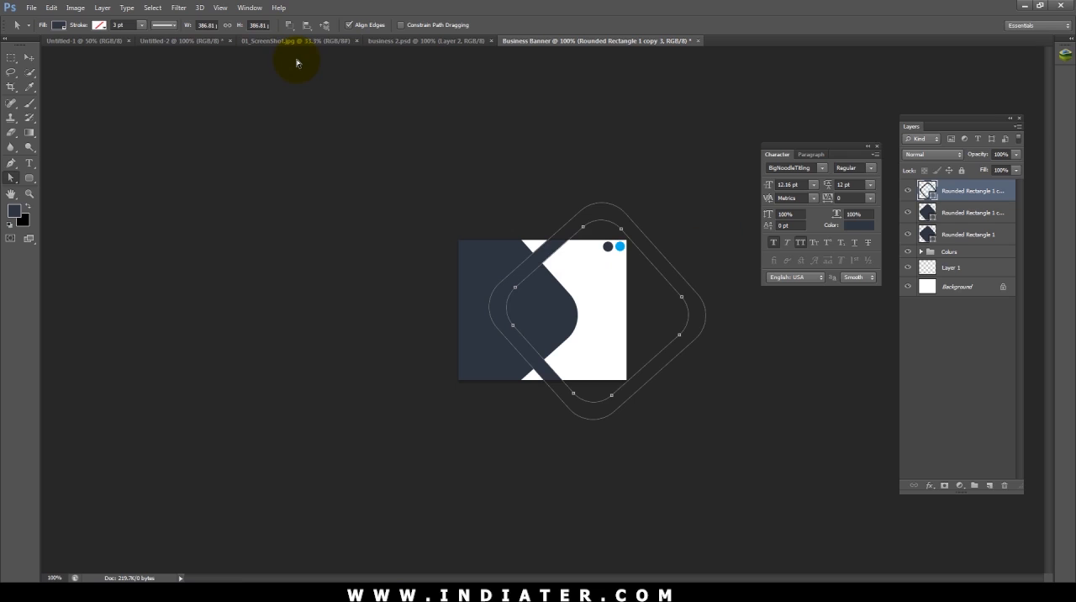
pyautogui.press('v')
pyautogui.click(780, 414)
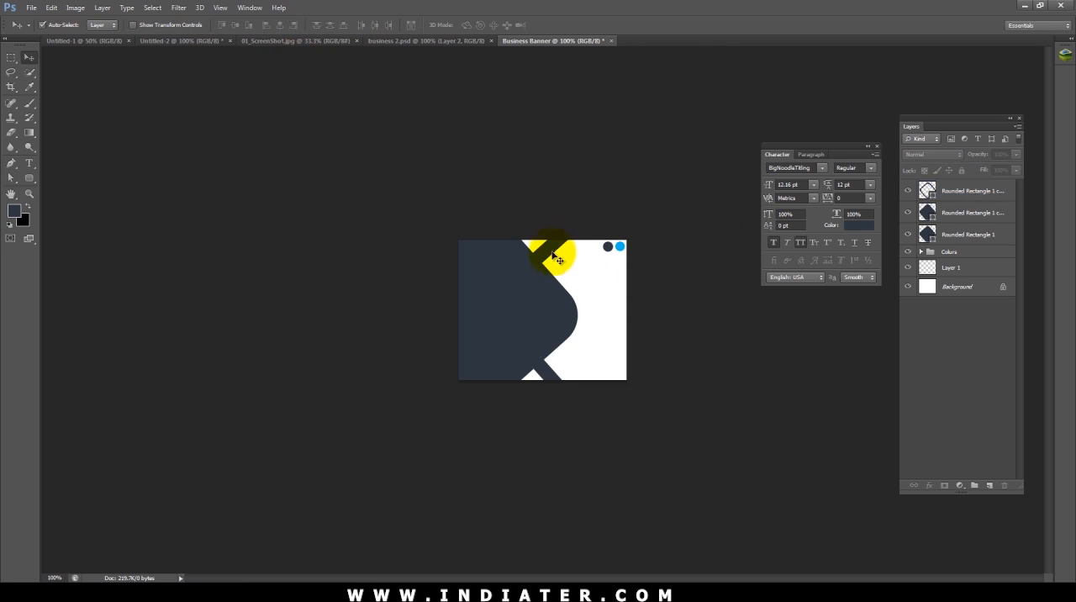
# Step: Merge the shape components of the hollow frame
pyautogui.click(552, 254)
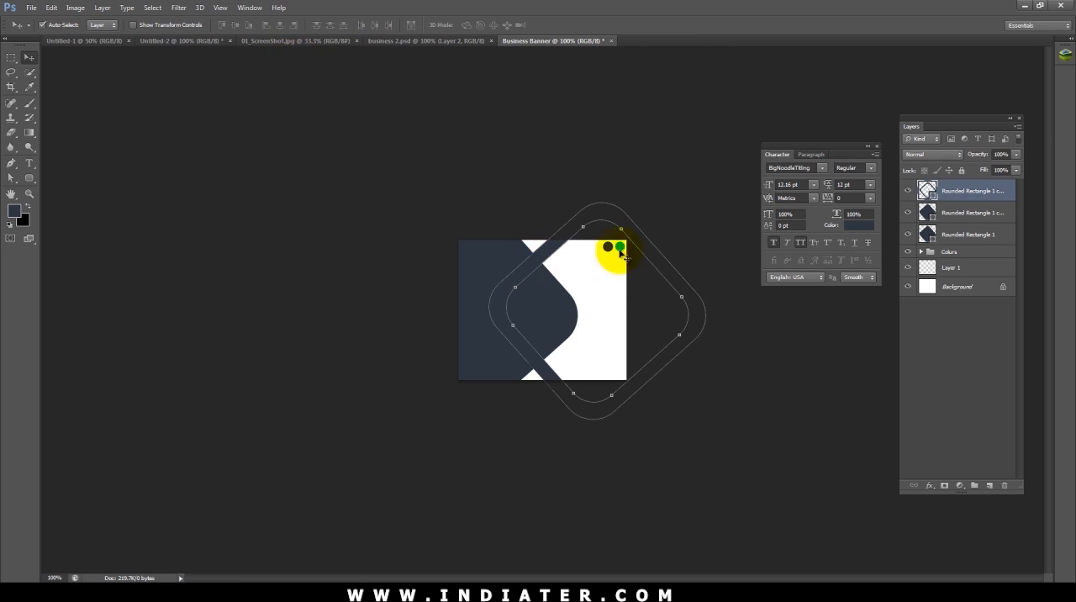
pyautogui.press('u')
pyautogui.click(328, 25)
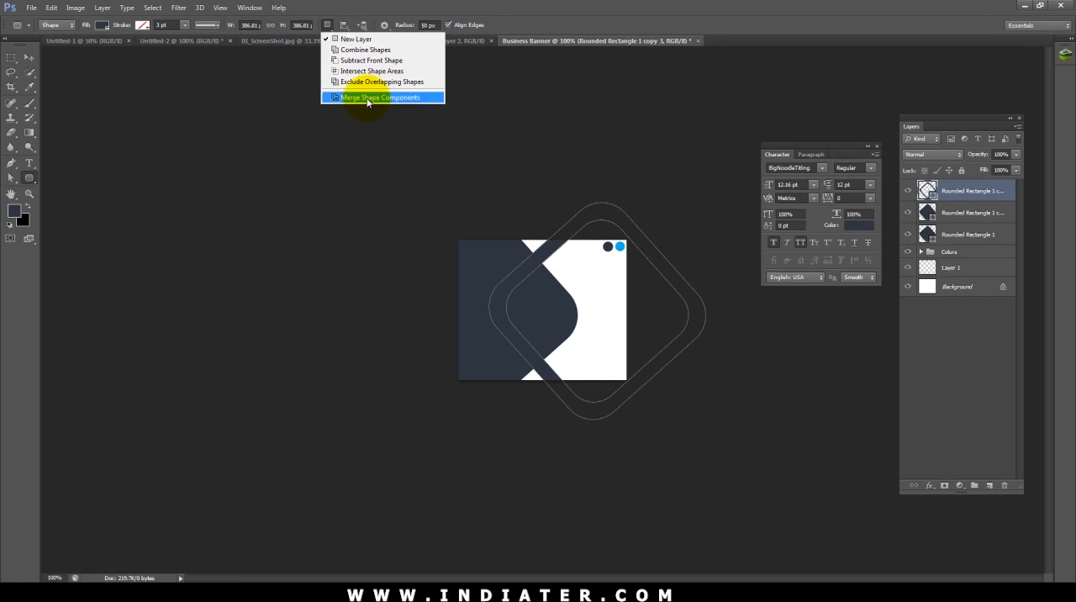
pyautogui.click(378, 97)
# Step: Recolour the hollow frame with the blue sampled from the blue swatch circle on the canvas
pyautogui.doubleClick(926, 190)
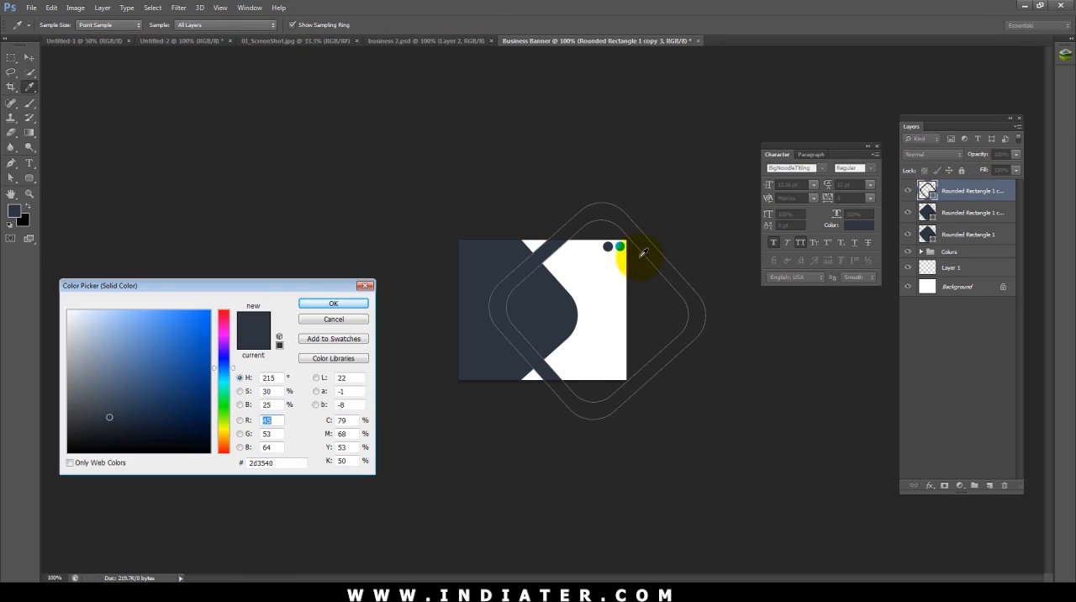
pyautogui.click(620, 247)
pyautogui.click(334, 303)
pyautogui.press('v')
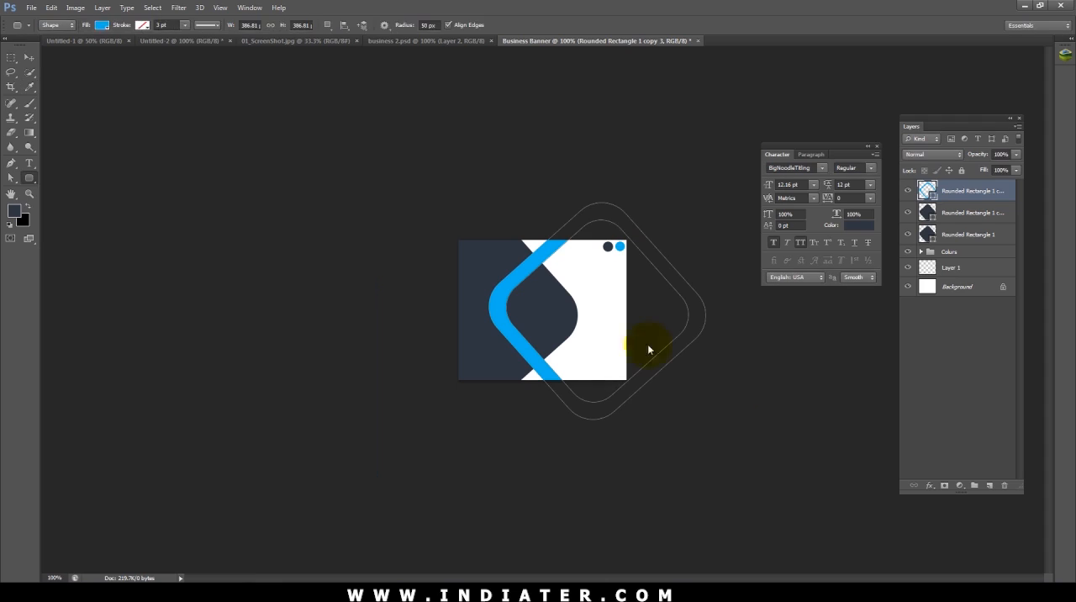
pyautogui.click(730, 409)
# Step: Send the blue frame behind the dark rectangles, just above the background, and shift it slightly to the right
pyautogui.click(526, 277)
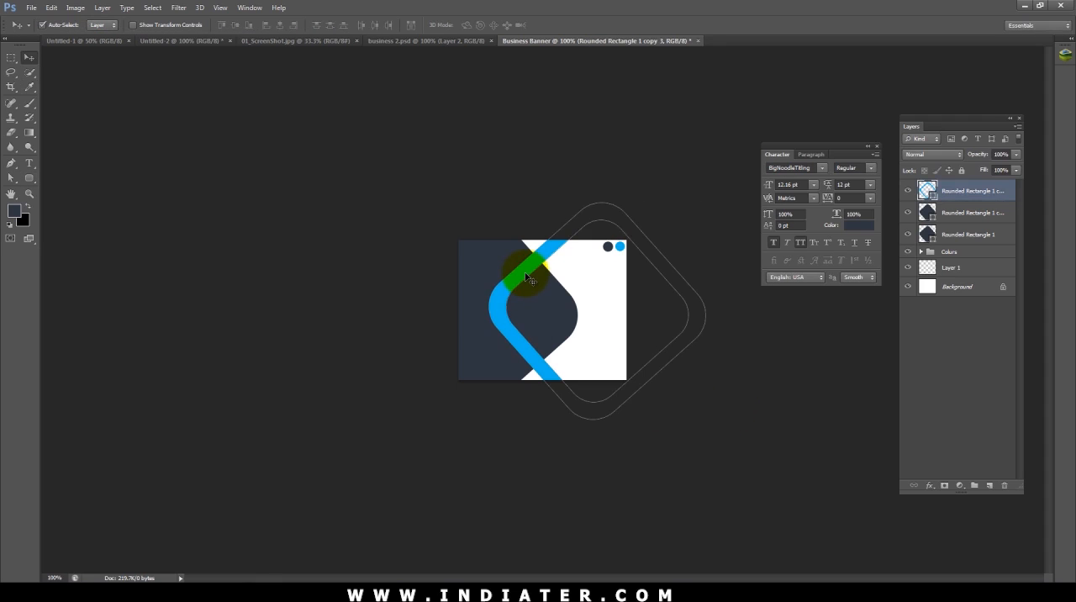
pyautogui.hotkey('ctrl', 'shift', '[')
pyautogui.click(560, 138)
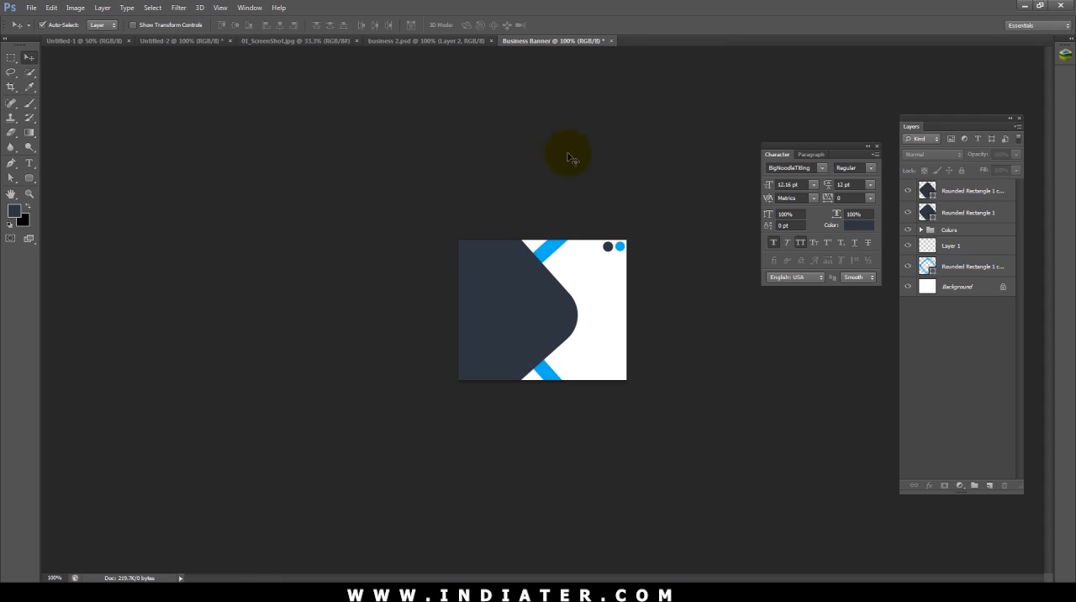
pyautogui.click(557, 255)
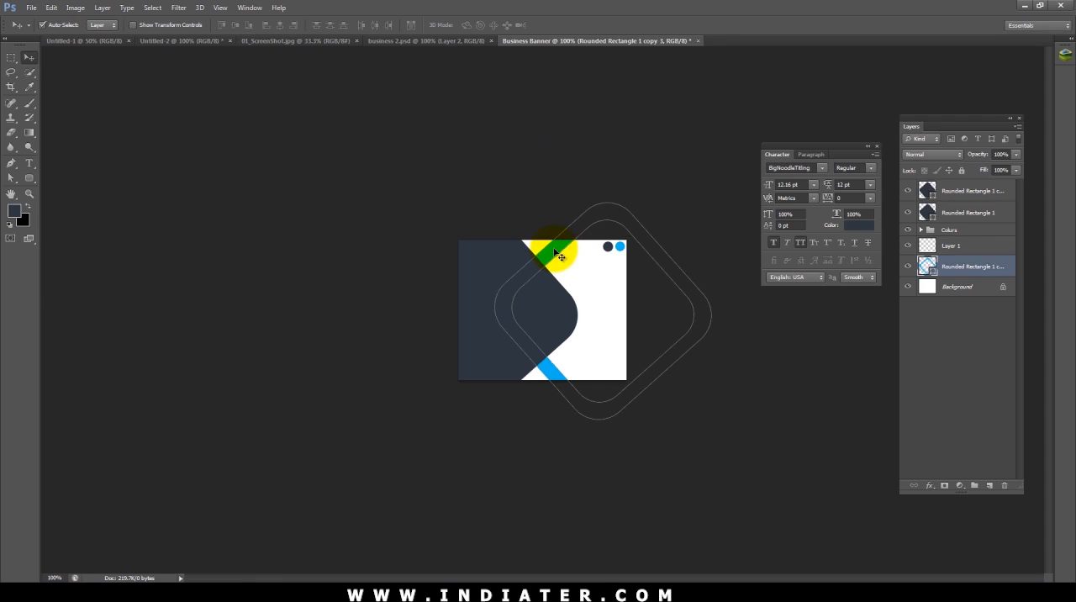
pyautogui.click(652, 163)
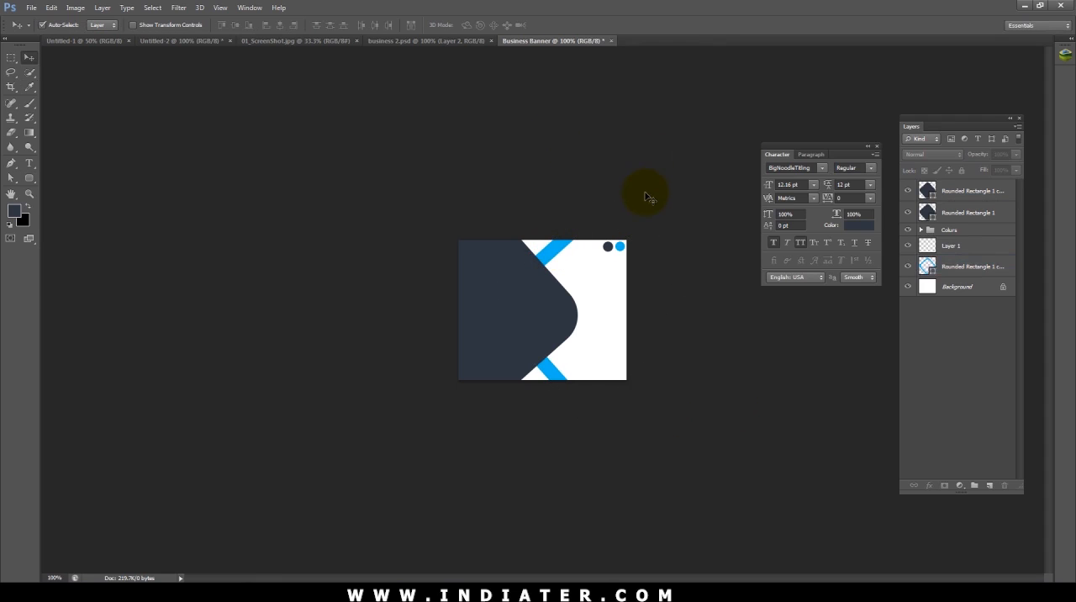
# Step: Hide the Colors group containing the two swatch circles
pyautogui.click(608, 248)
pyautogui.click(620, 247)
pyautogui.keyDown('shift'); pyautogui.click(621, 247); pyautogui.keyUp('shift')
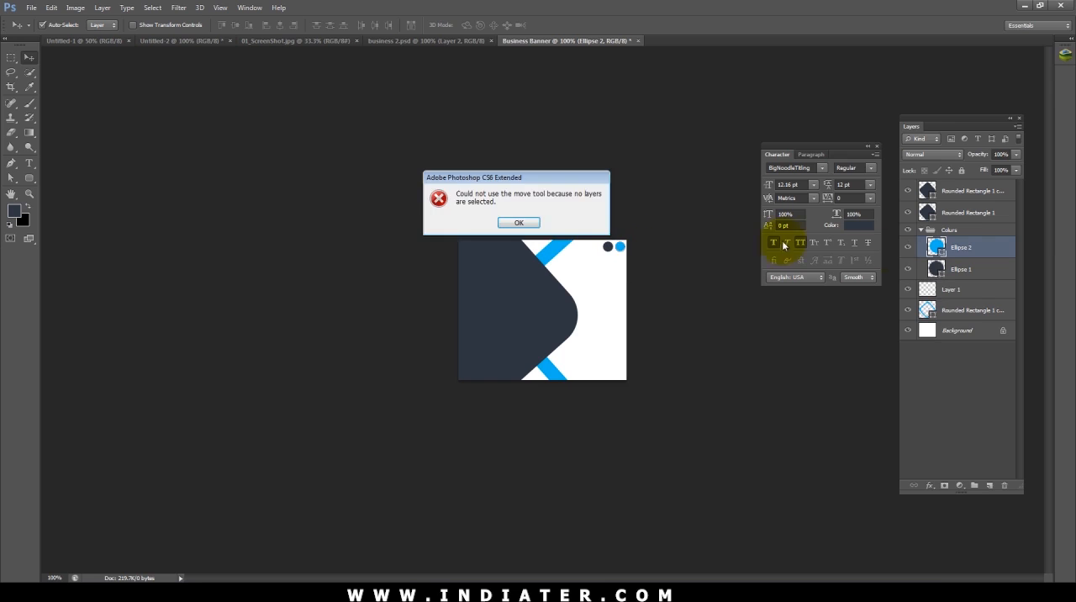
pyautogui.press('Return')
pyautogui.click(909, 230)
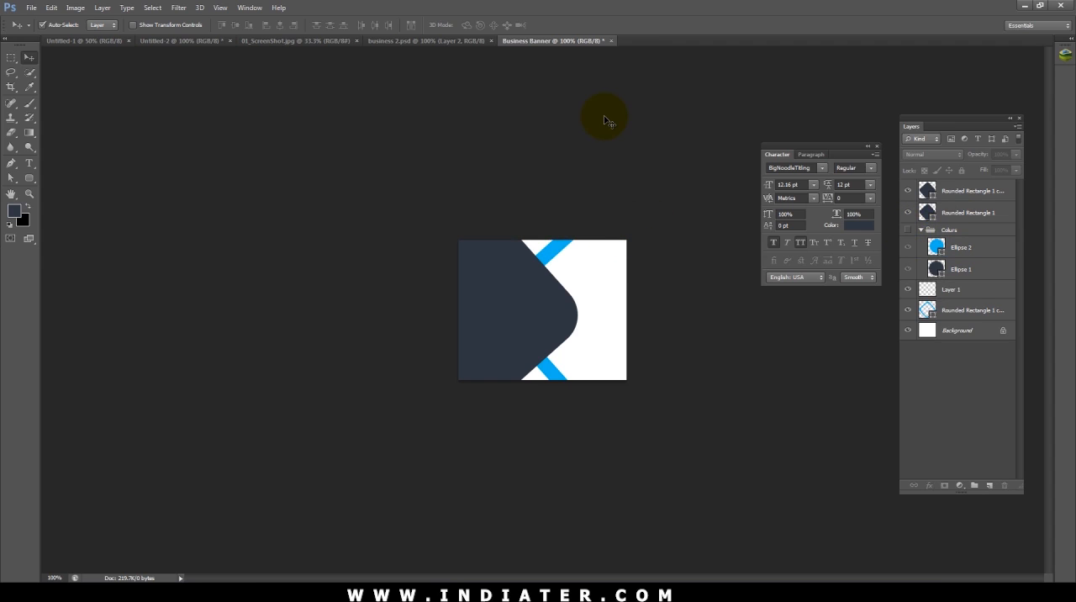
# Step: Add a new layer directly above the blue frame's layer
pyautogui.click(545, 250)
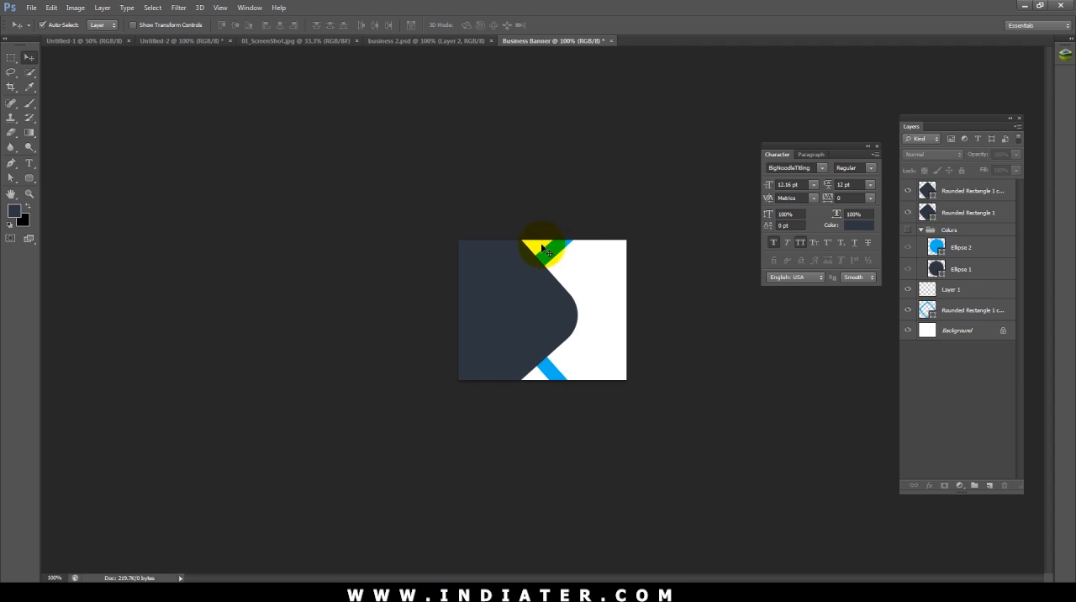
pyautogui.hotkey('ctrl', '+')
pyautogui.click(567, 190)
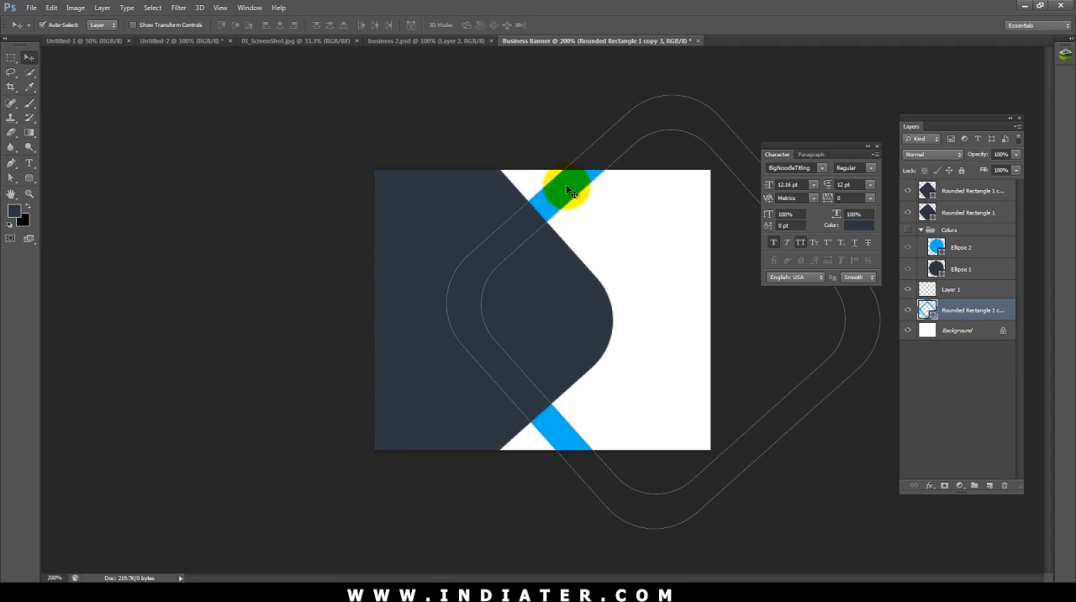
pyautogui.hotkey('ctrl', 'shift', 'n')
pyautogui.click(632, 186)
pyautogui.press('p')
pyautogui.click(610, 149)
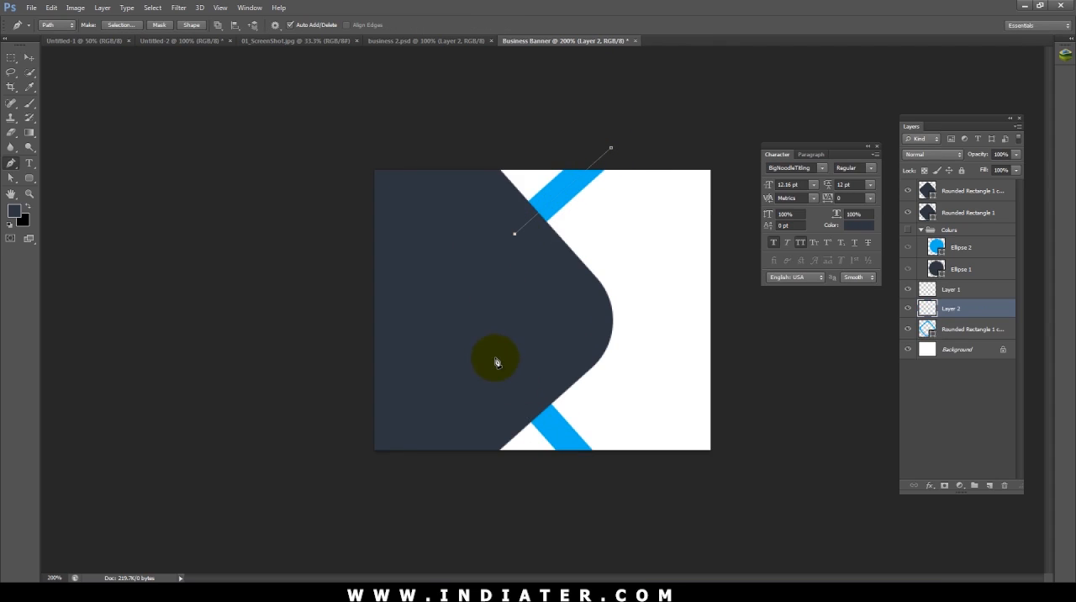
pyautogui.moveTo(497, 363); pyautogui.dragTo(538, 418)
pyautogui.hotkey('ctrl', 'z')
# Step: Draw a closed triangular Pen path across half of the upper blue band and convert it to a shape
pyautogui.click(605, 171)
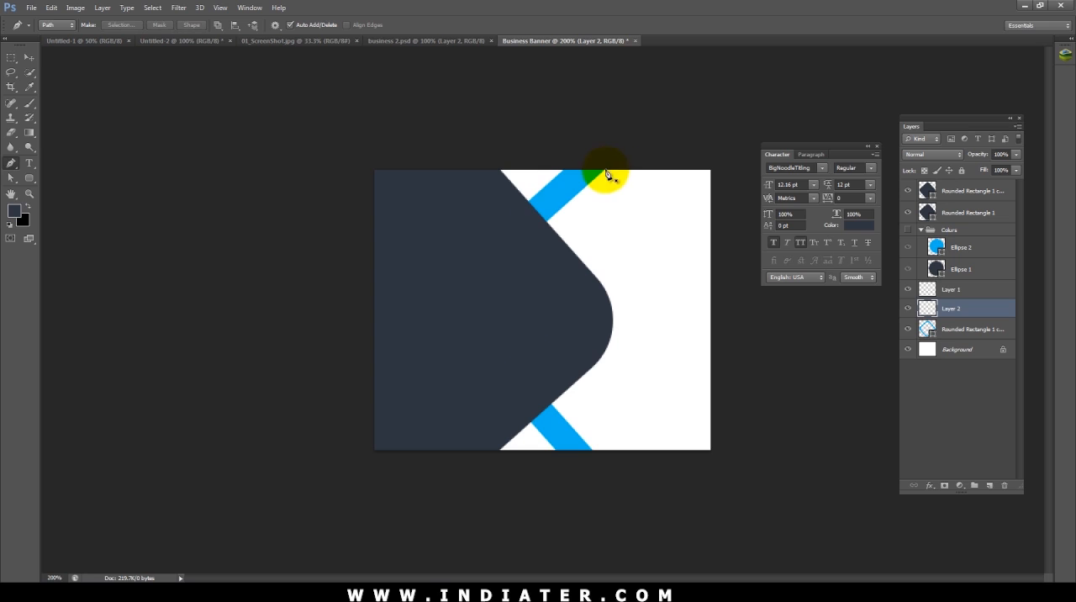
pyautogui.click(528, 203)
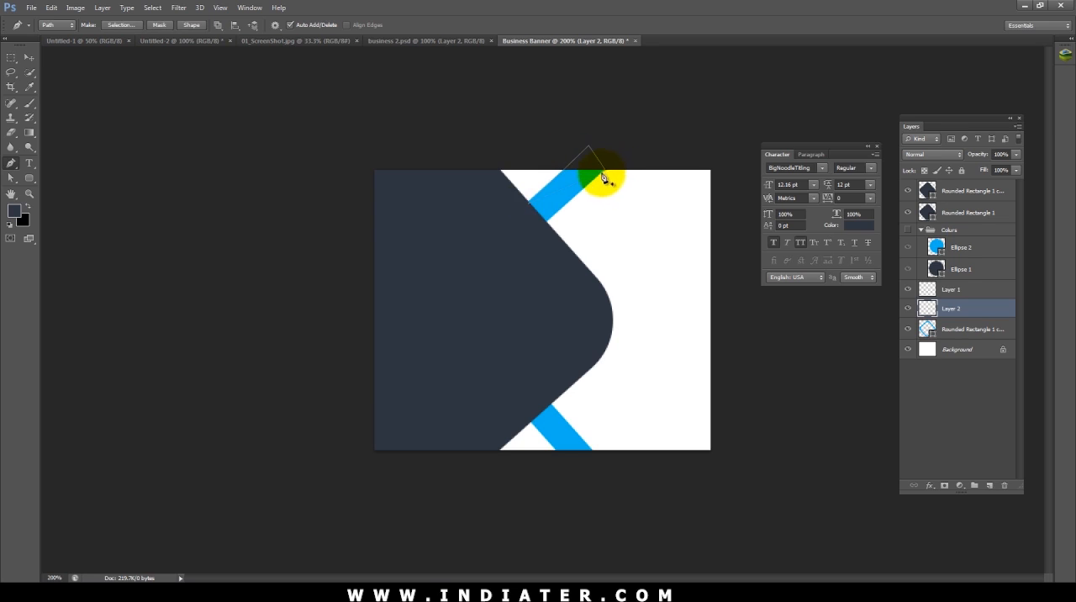
pyautogui.click(606, 173)
pyautogui.click(194, 25)
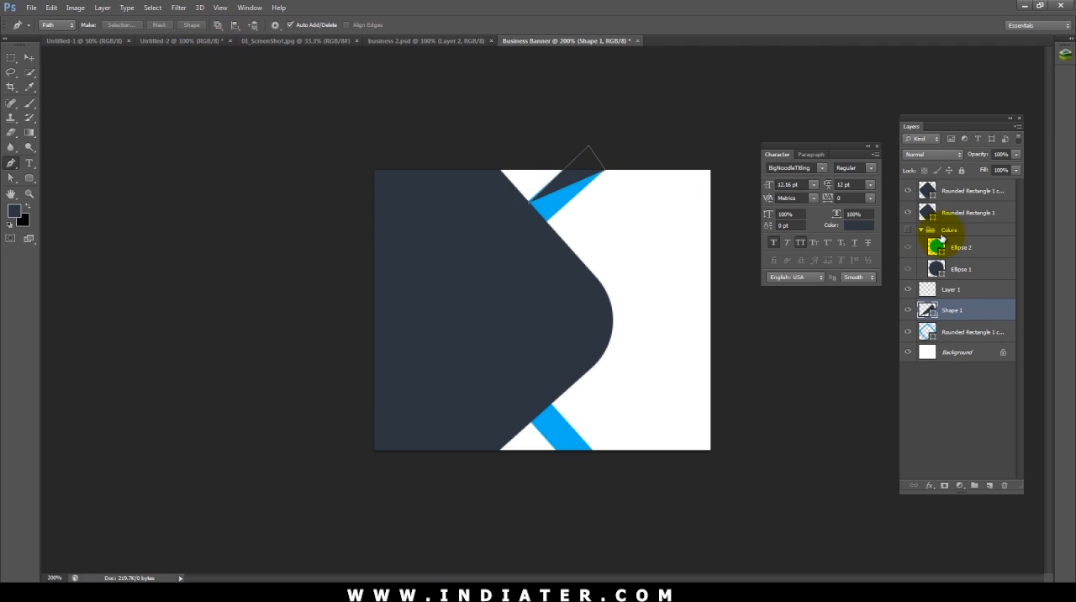
pyautogui.press('a')
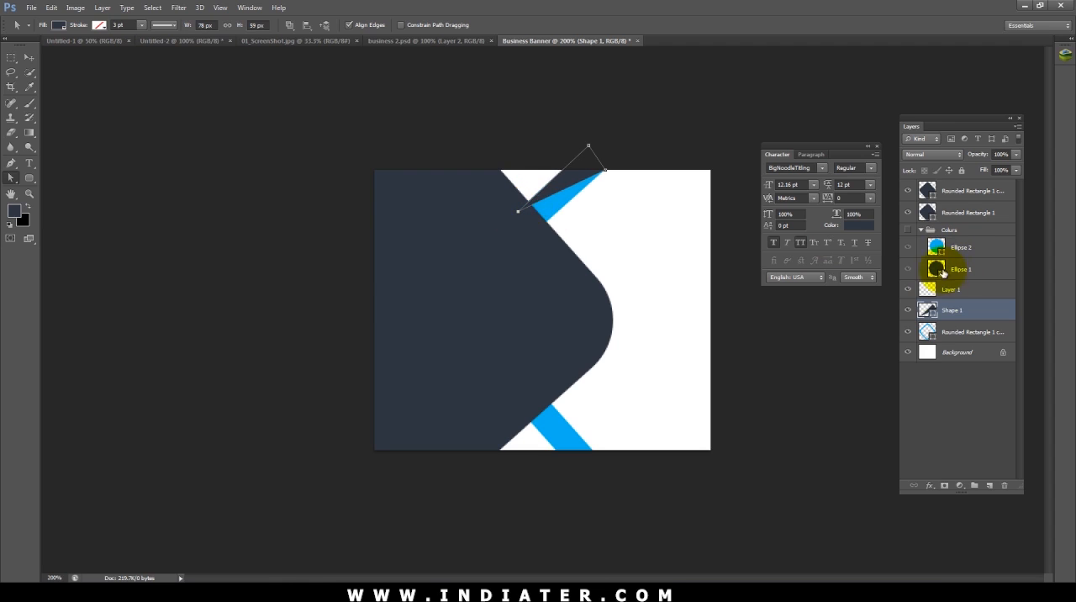
# Step: Fill the triangular shape on the upper band with a slightly darker blue, 03a3db
pyautogui.doubleClick(928, 310)
pyautogui.click(554, 221)
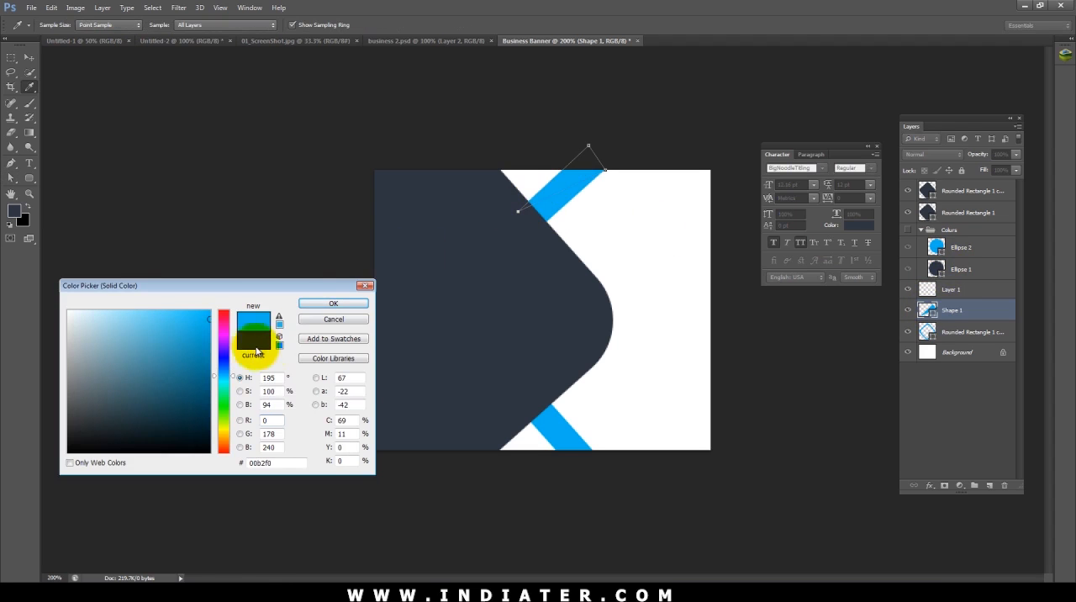
pyautogui.click(333, 304)
pyautogui.press('v')
pyautogui.click(582, 179)
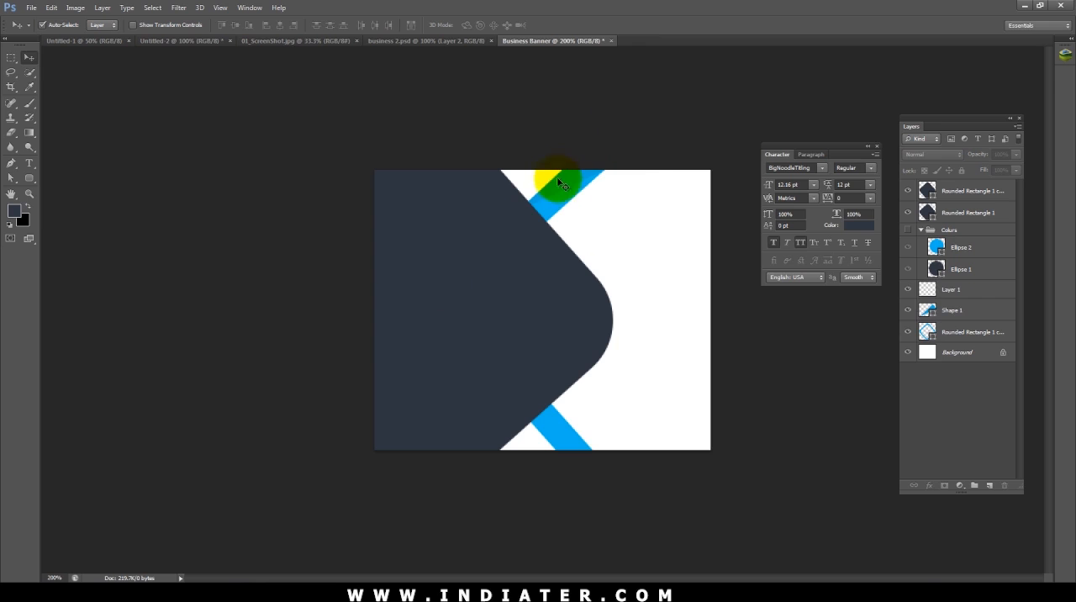
# Step: Change the triangular shape on the upper band to the band's own blue, 00b2f0, sampled from the artwork
pyautogui.click(592, 179)
pyautogui.doubleClick(929, 311)
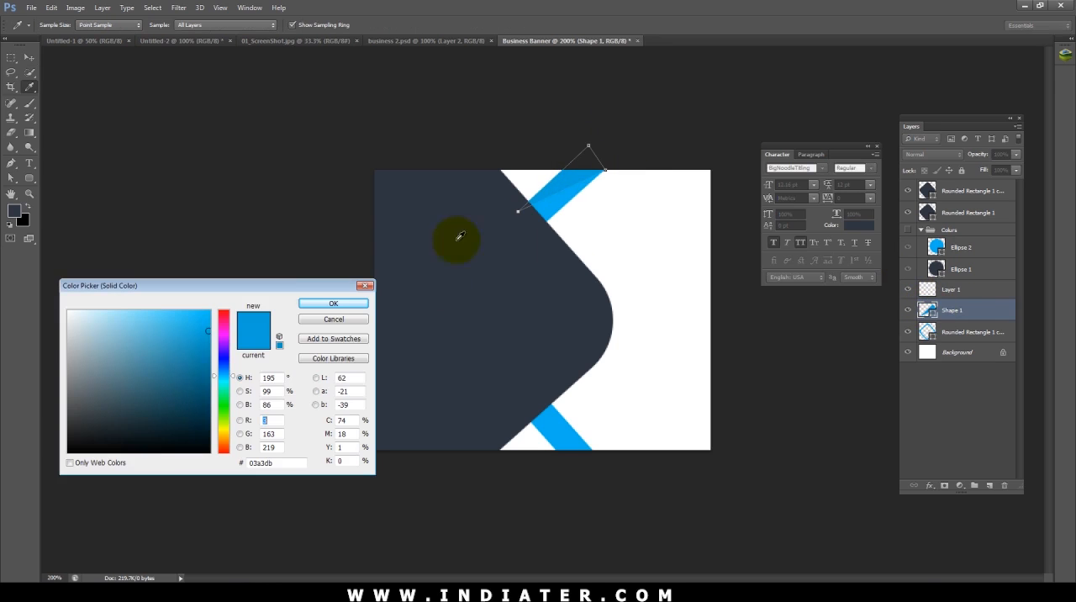
pyautogui.click(550, 191)
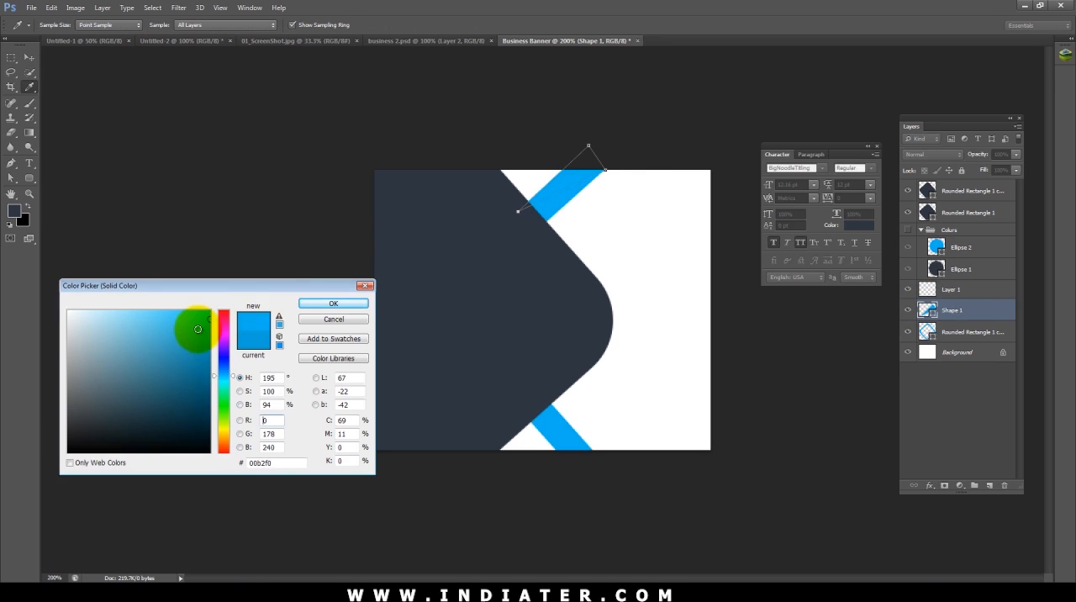
pyautogui.click(253, 339)
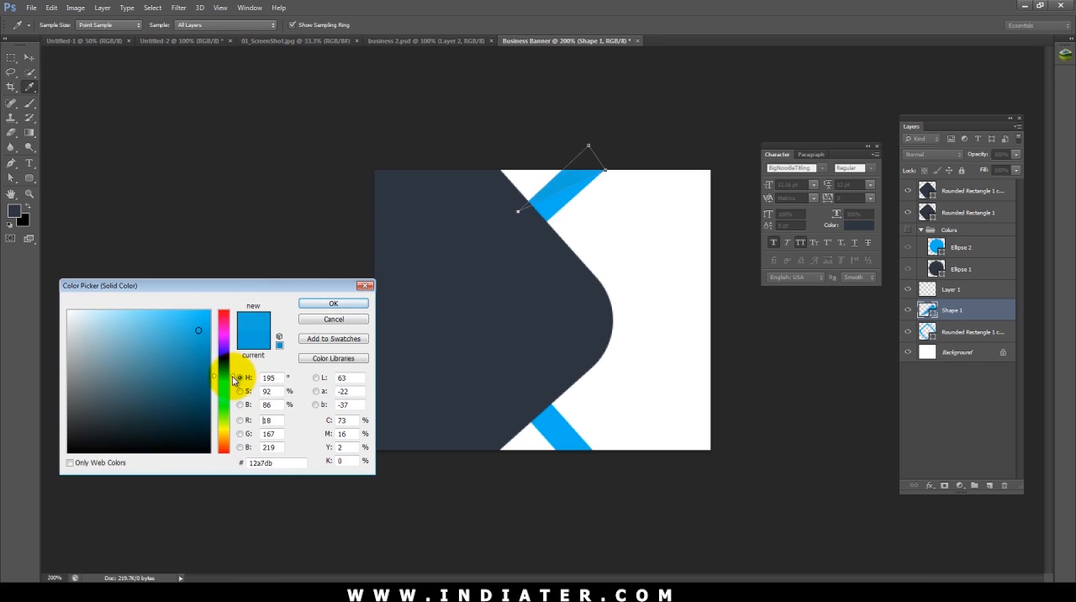
pyautogui.moveTo(232, 377); pyautogui.dragTo(232, 378)
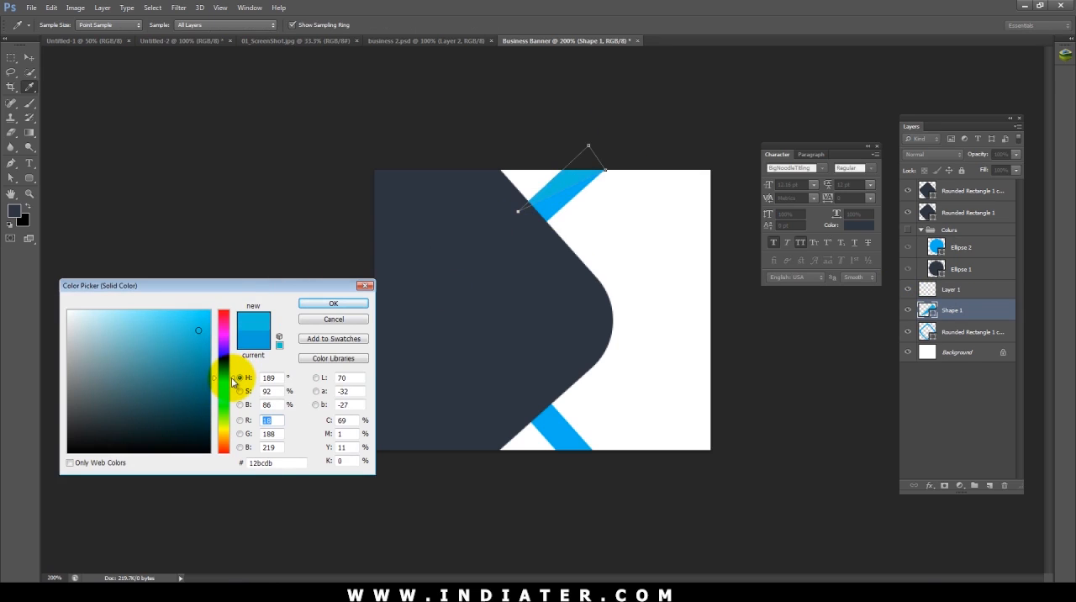
pyautogui.click(569, 193)
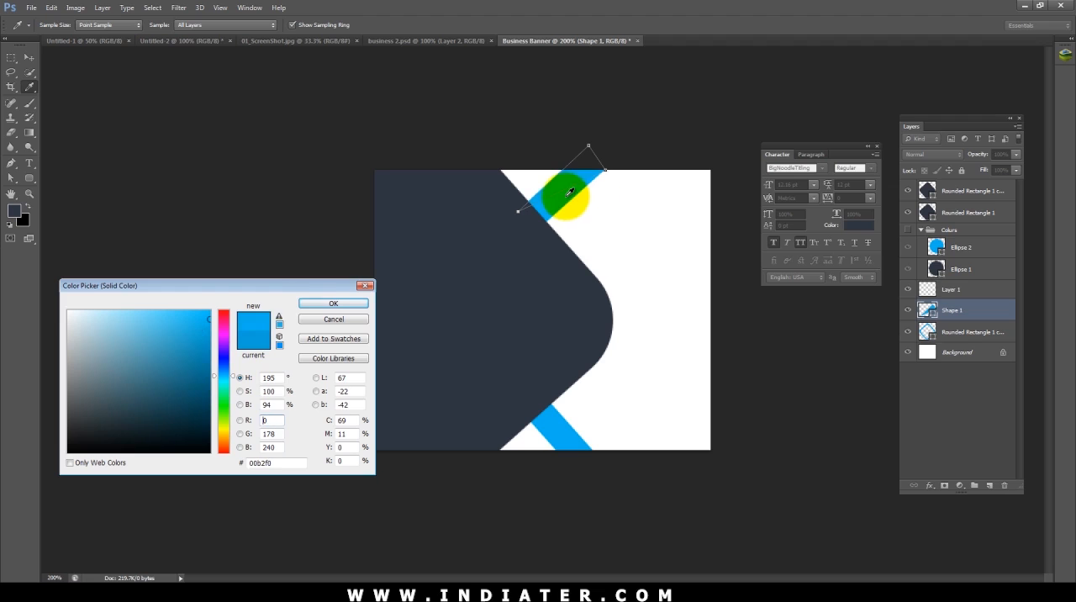
pyautogui.click(311, 304)
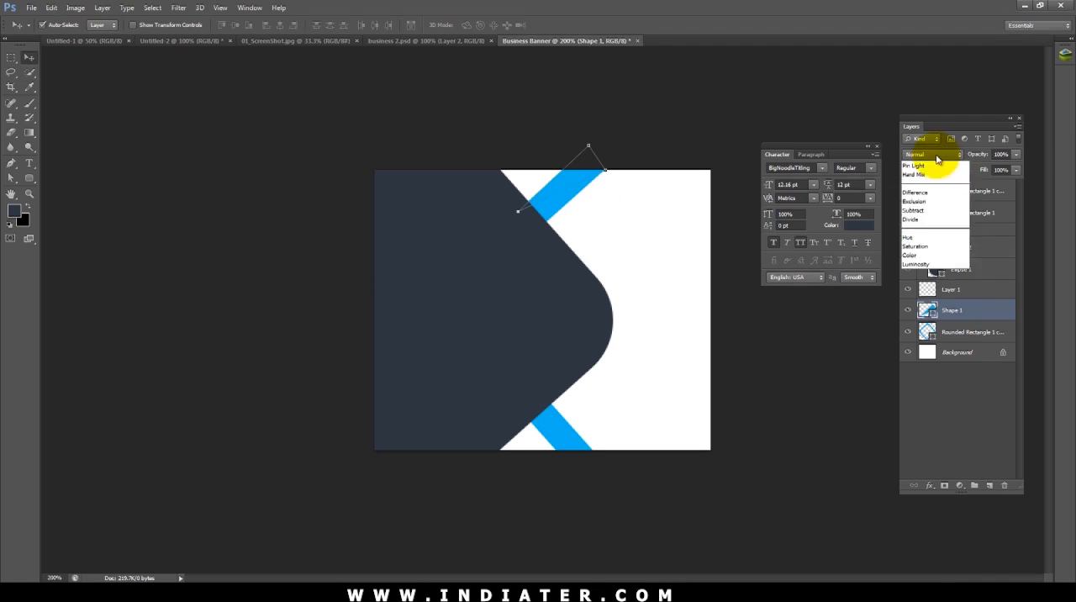
# Step: Set the upper band's triangular shape to the Color Burn blend mode at 30% opacity
pyautogui.scroll(-2, 936, 159)
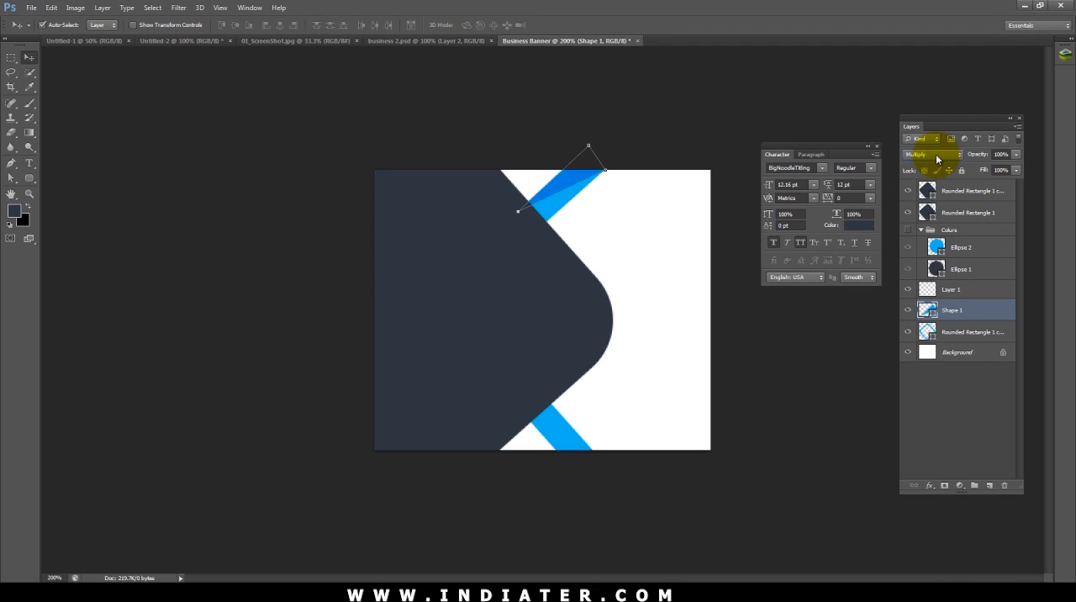
pyautogui.click(580, 178)
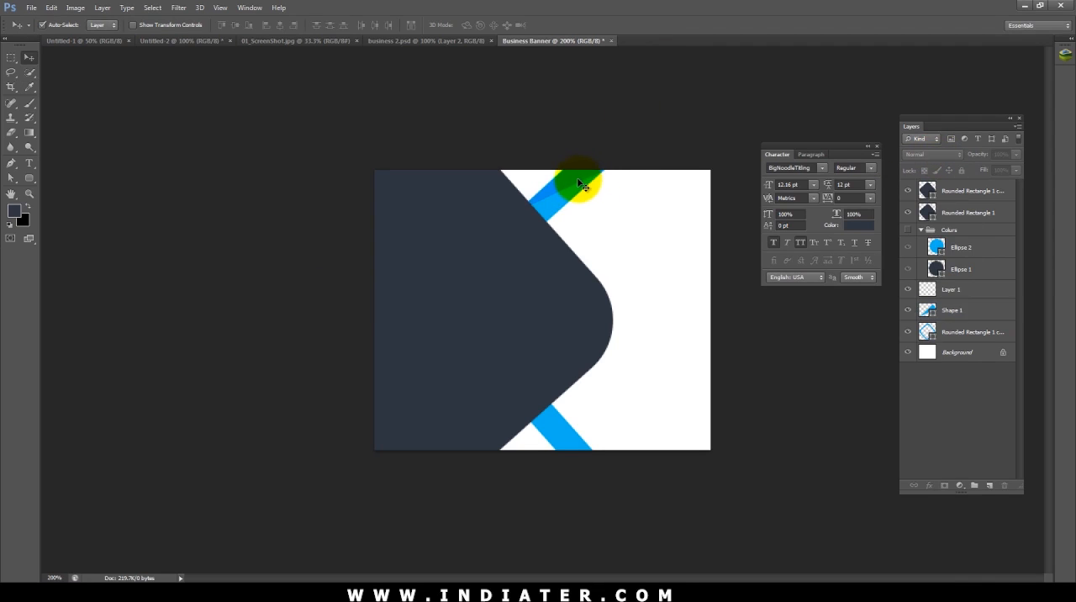
pyautogui.click(646, 98)
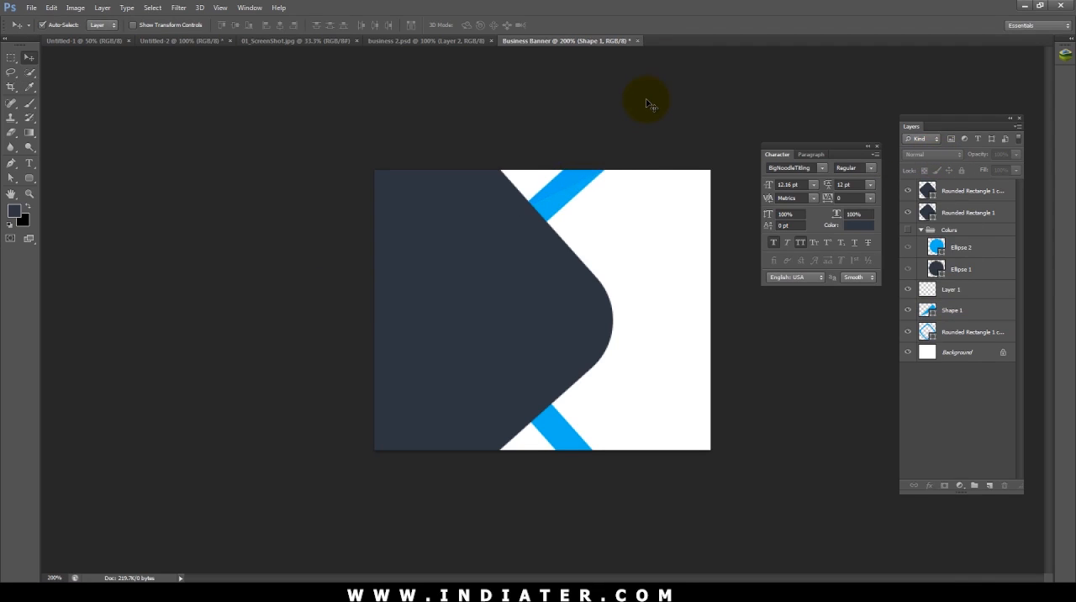
pyautogui.click(577, 182)
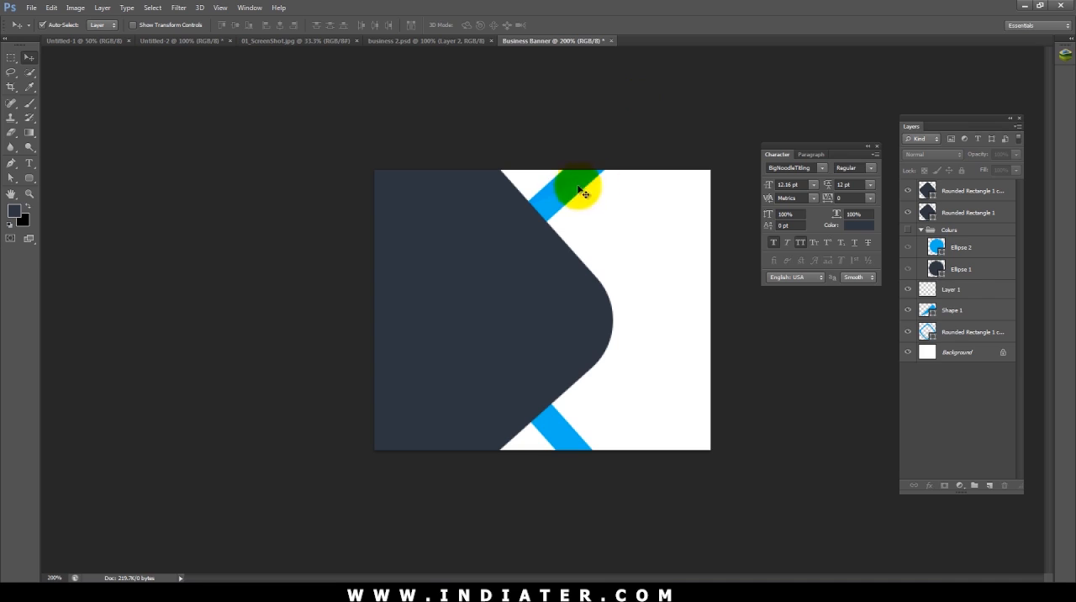
pyautogui.click(1004, 153)
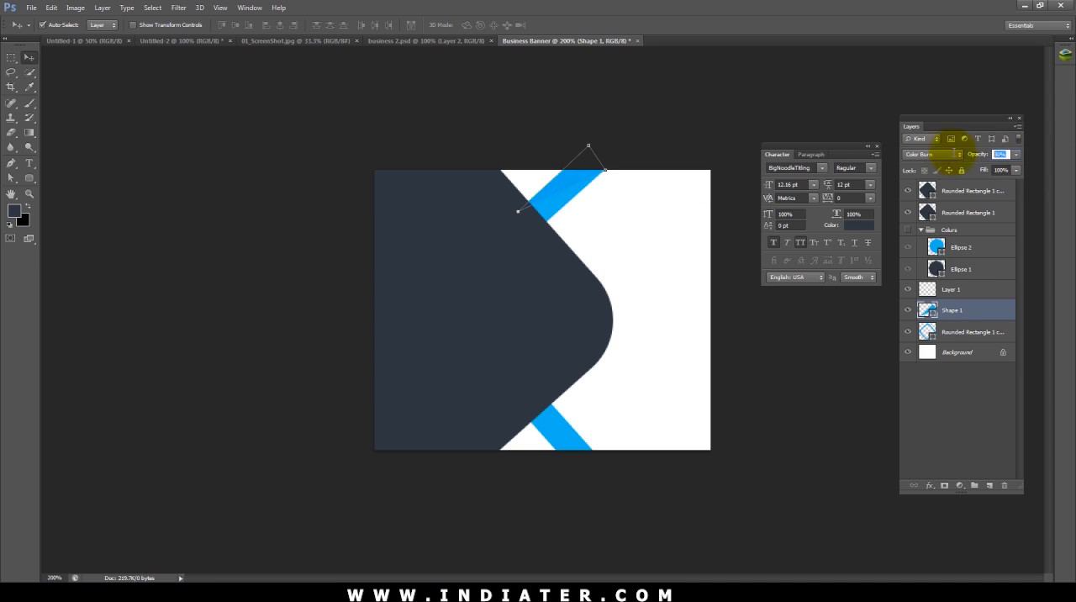
pyautogui.write('3')
pyautogui.click(721, 101)
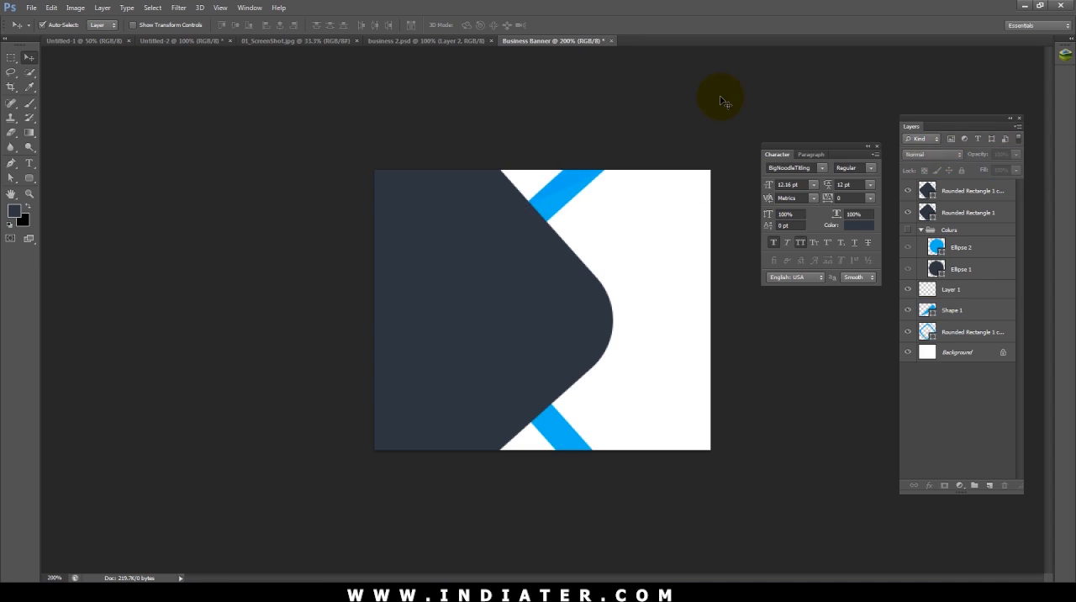
# Step: Duplicate the triangular shading onto the lower blue band and rotate the copy about 83.5°
pyautogui.click(543, 211)
pyautogui.click(595, 416)
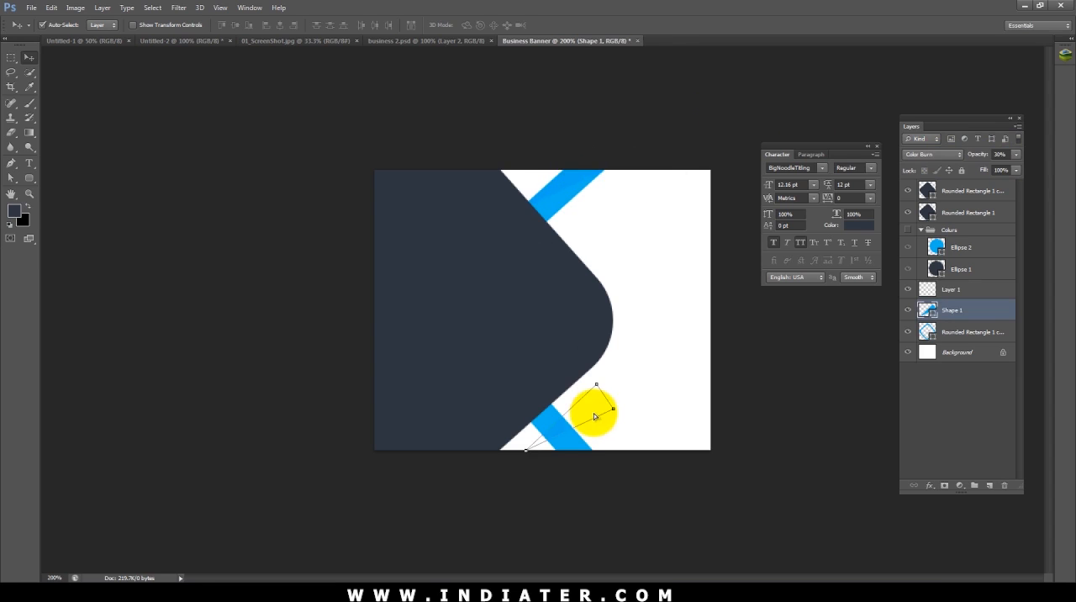
pyautogui.hotkey('ctrl', 'j')
pyautogui.hotkey('ctrl', 't')
pyautogui.moveTo(648, 367); pyautogui.dragTo(663, 547)
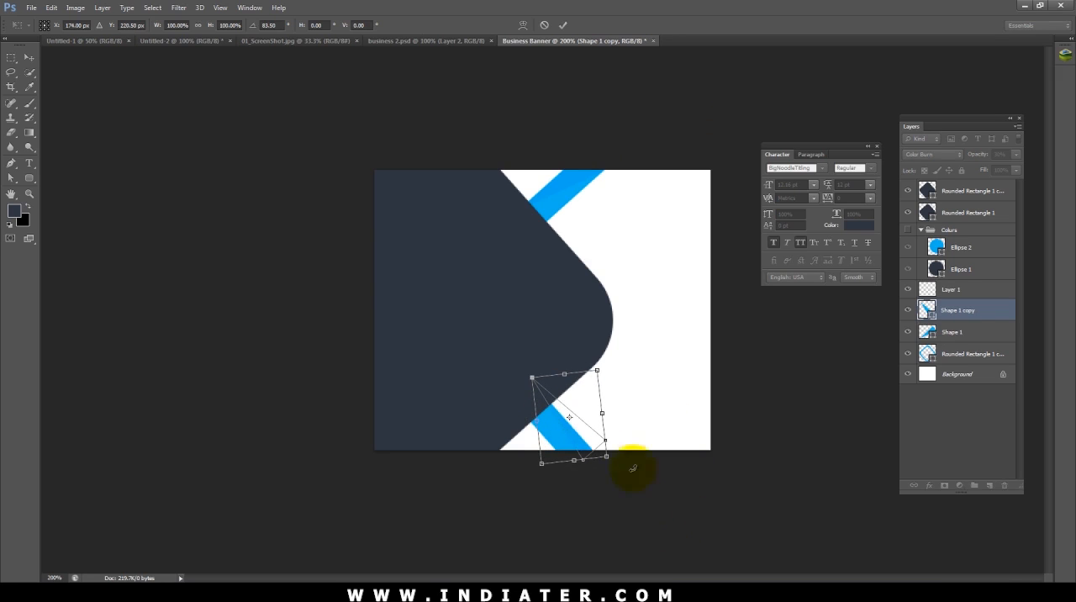
# Step: Align the shading copy with the lower band's outer edge, bringing its rotation to about 89°, and apply the transform
pyautogui.moveTo(592, 438); pyautogui.dragTo(598, 459)
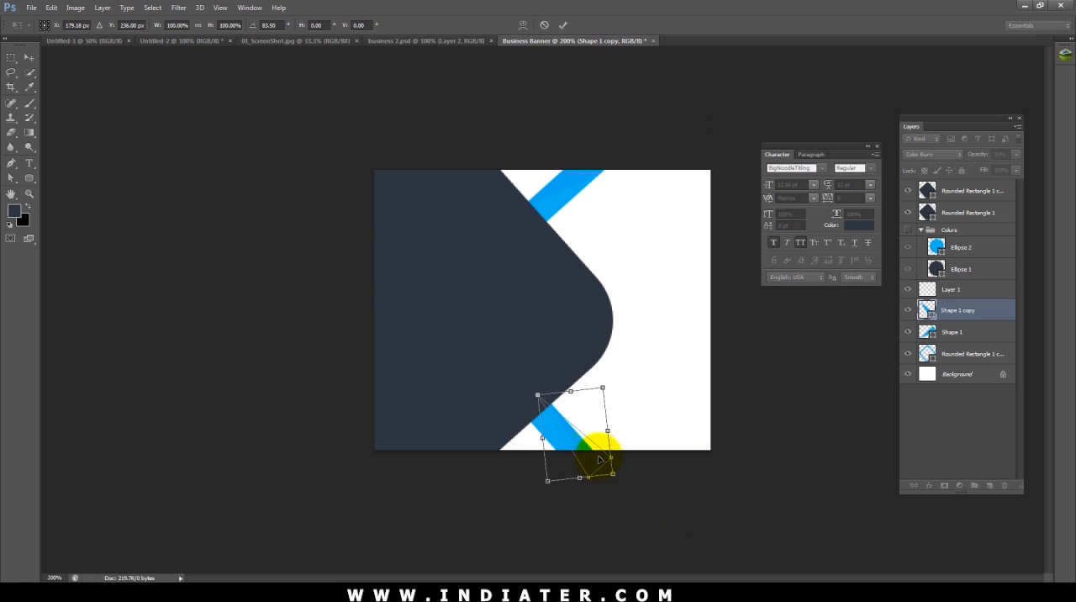
pyautogui.moveTo(648, 492); pyautogui.dragTo(649, 494)
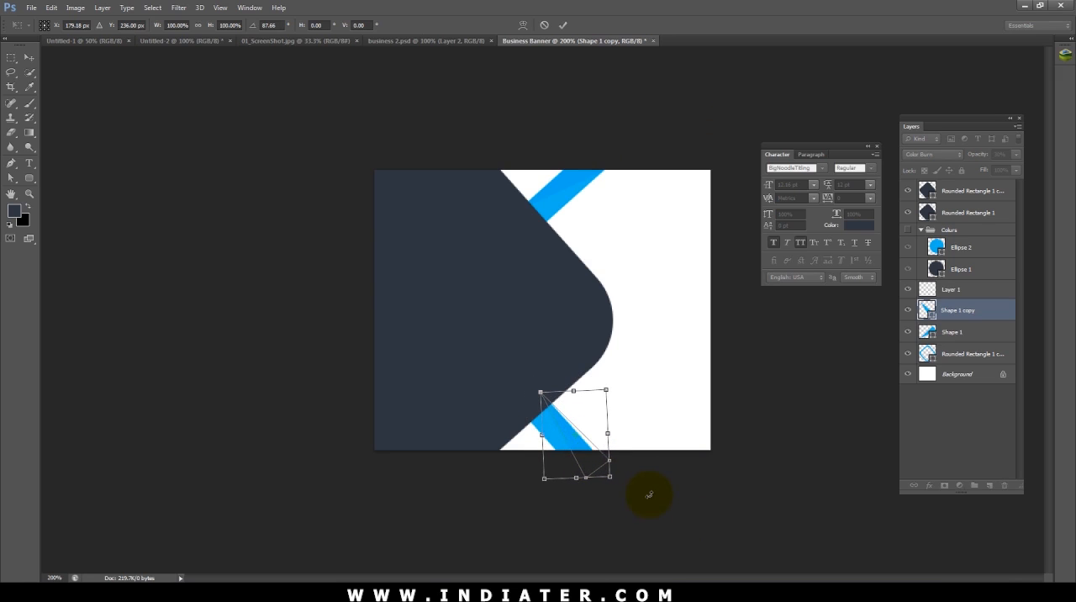
pyautogui.moveTo(608, 464); pyautogui.dragTo(646, 502)
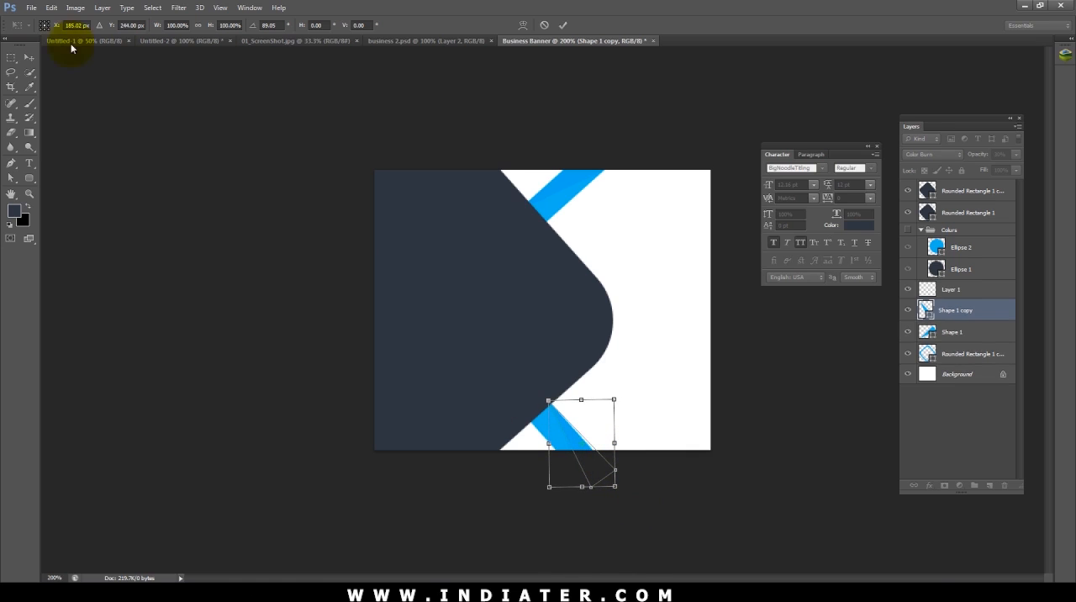
pyautogui.click(29, 57)
pyautogui.click(509, 227)
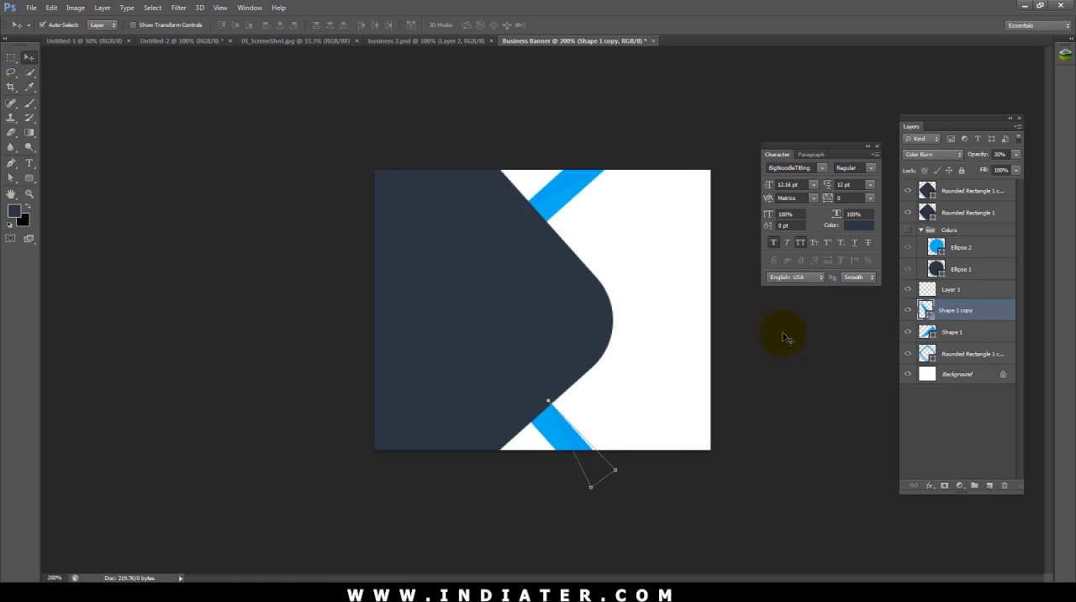
pyautogui.click(639, 457)
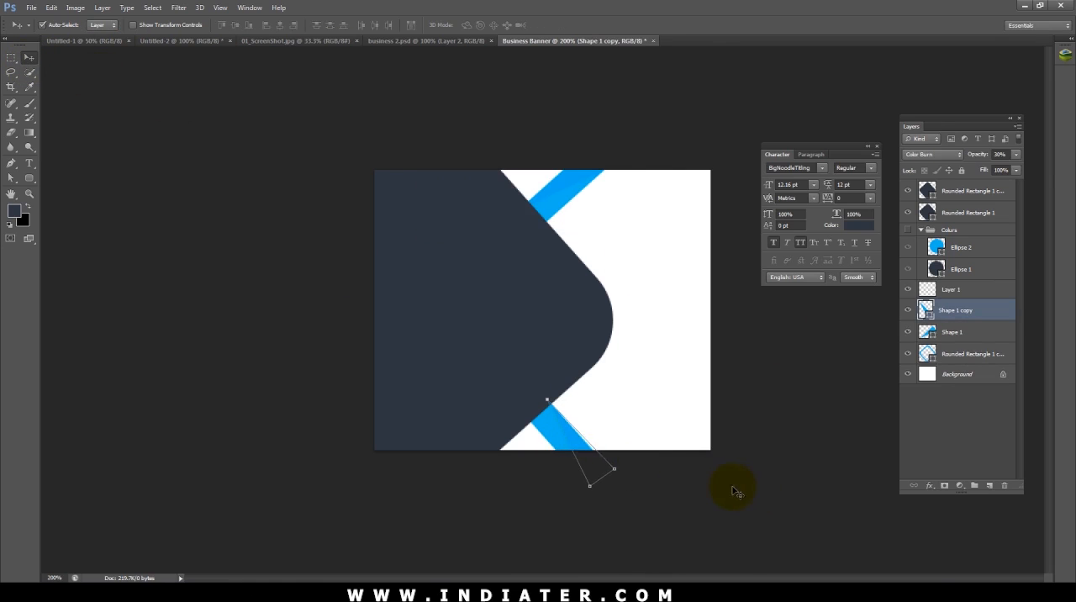
pyautogui.click(767, 495)
# Step: Delete the smaller dark rounded rectangle copy stacked above the large one
pyautogui.click(554, 323)
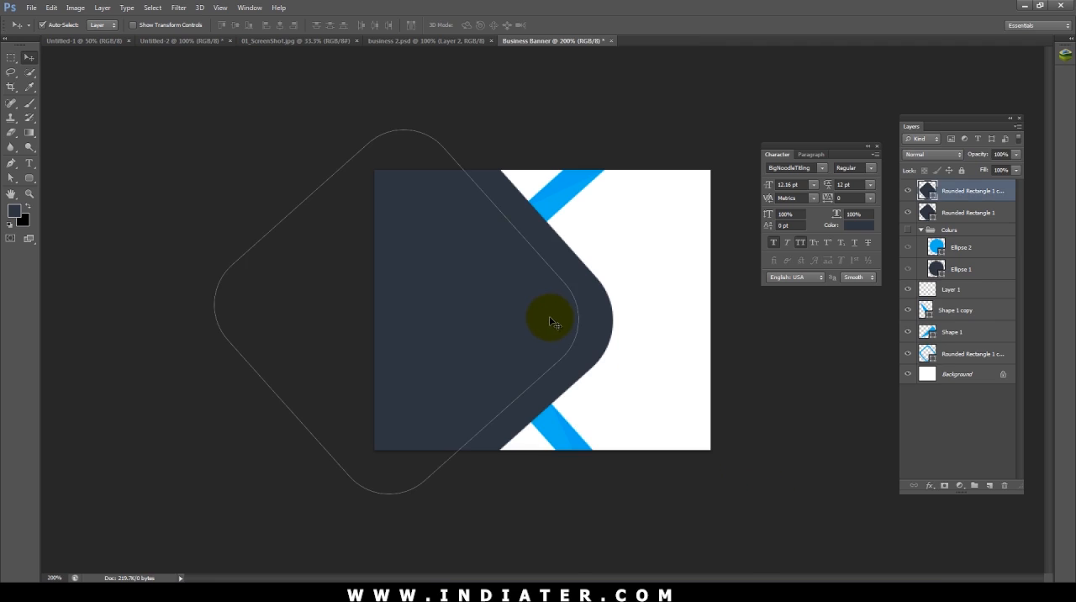
pyautogui.click(918, 220)
pyautogui.press('Delete')
# Step: Nudge the remaining dark rounded rectangle slightly to the left
pyautogui.click(511, 304)
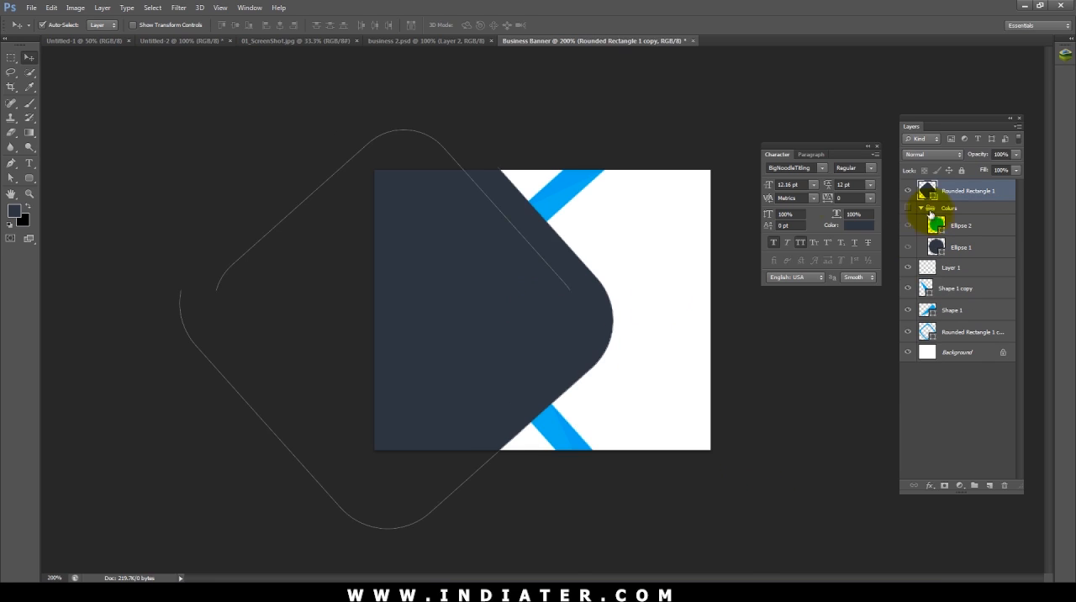
pyautogui.press('Left')
pyautogui.press('Left')
pyautogui.press('Left')
pyautogui.press('Left')
pyautogui.press('Left')
pyautogui.press('Left')
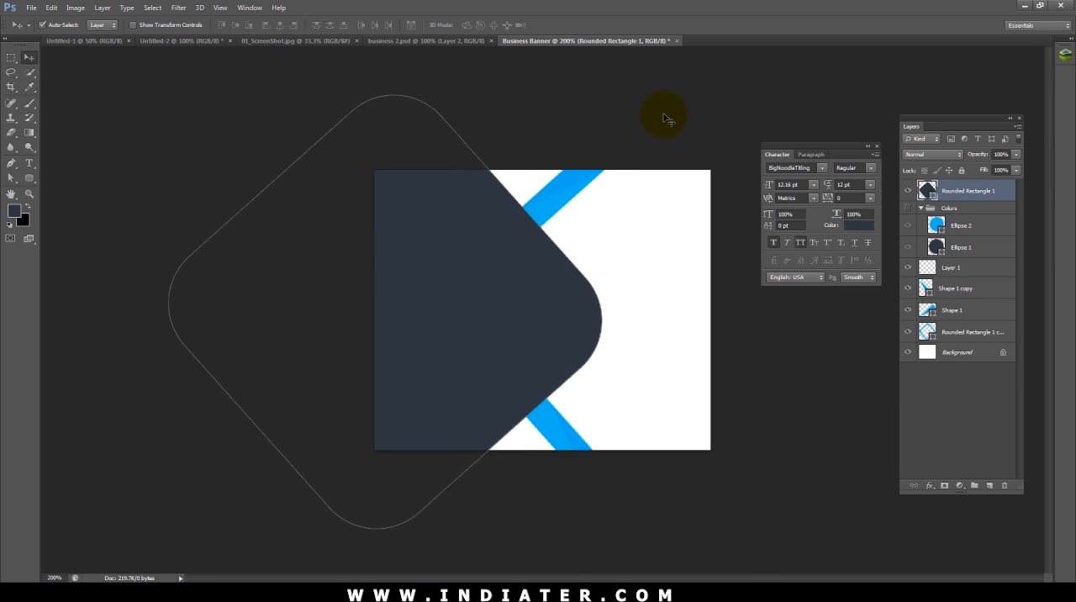
pyautogui.click(664, 119)
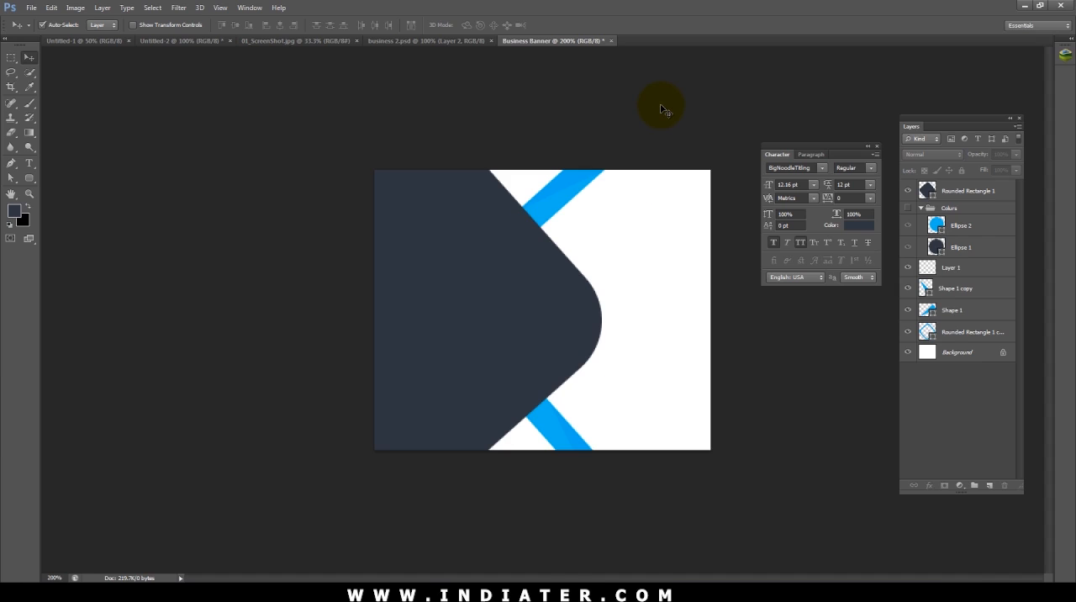
# Step: Draw a small triangular Pen path where the upper blue band meets the dark shape and convert it to a shape
pyautogui.hotkey('ctrl', '+')
pyautogui.press('p')
pyautogui.click(539, 186)
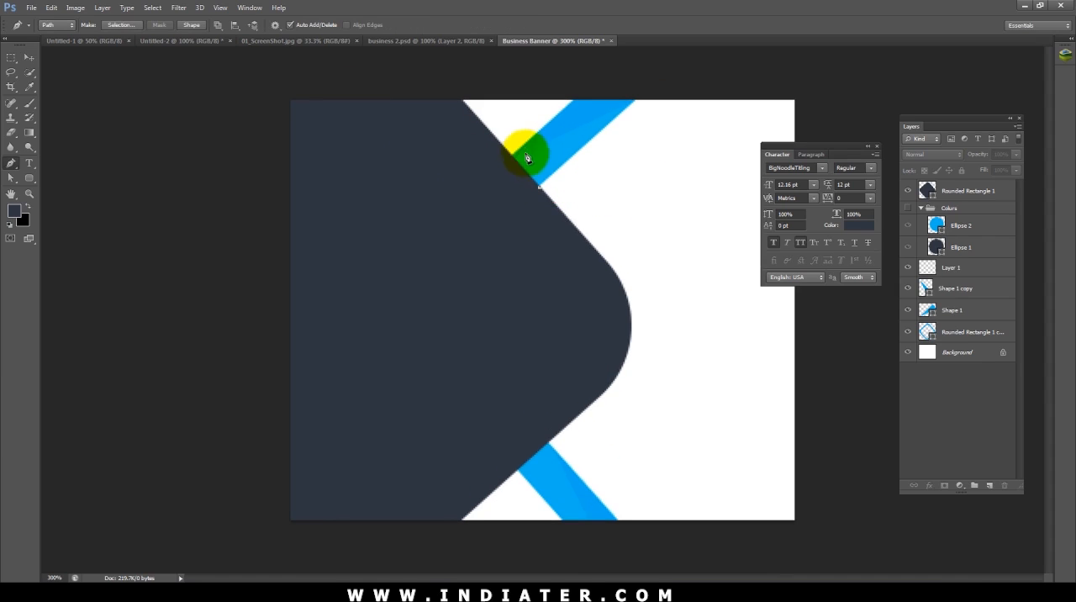
pyautogui.click(512, 155)
pyautogui.click(541, 187)
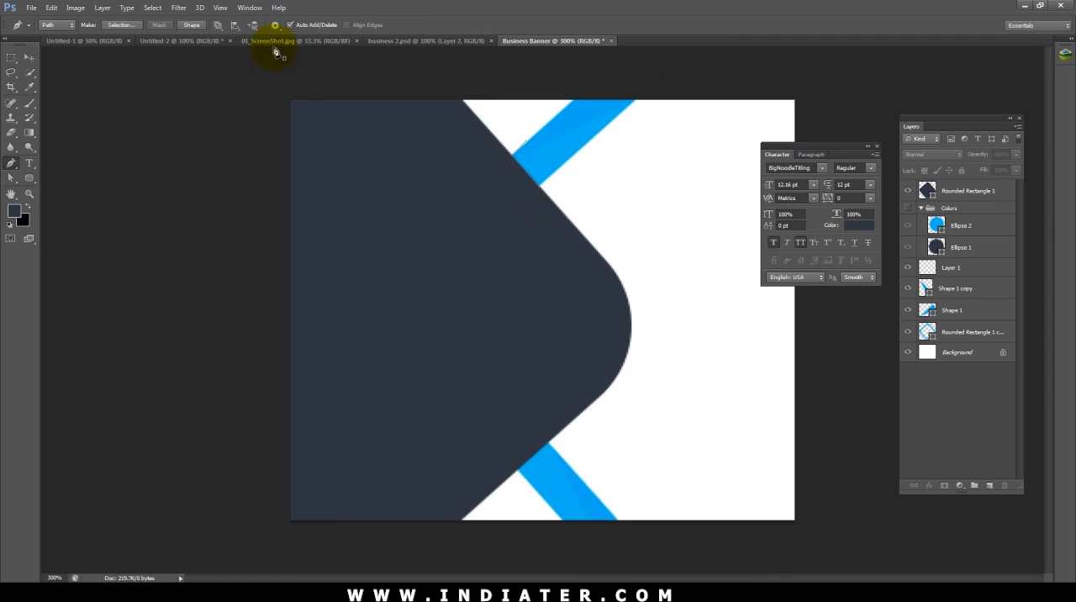
pyautogui.click(192, 24)
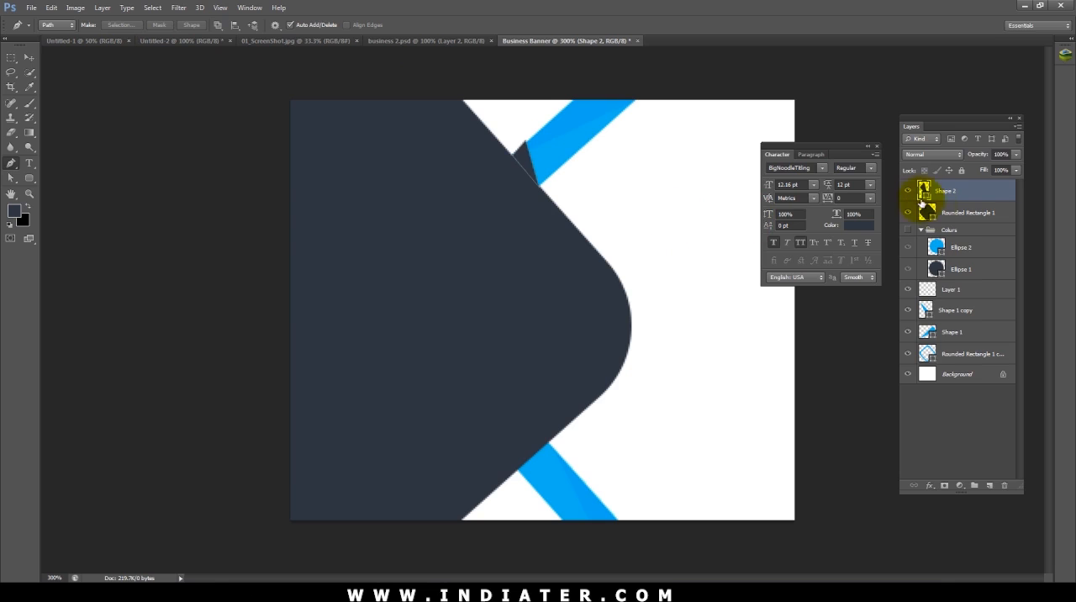
# Step: Fill the small triangle on the upper band with a darker blue, 0391c2
pyautogui.doubleClick(925, 190)
pyautogui.moveTo(569, 143); pyautogui.dragTo(208, 343)
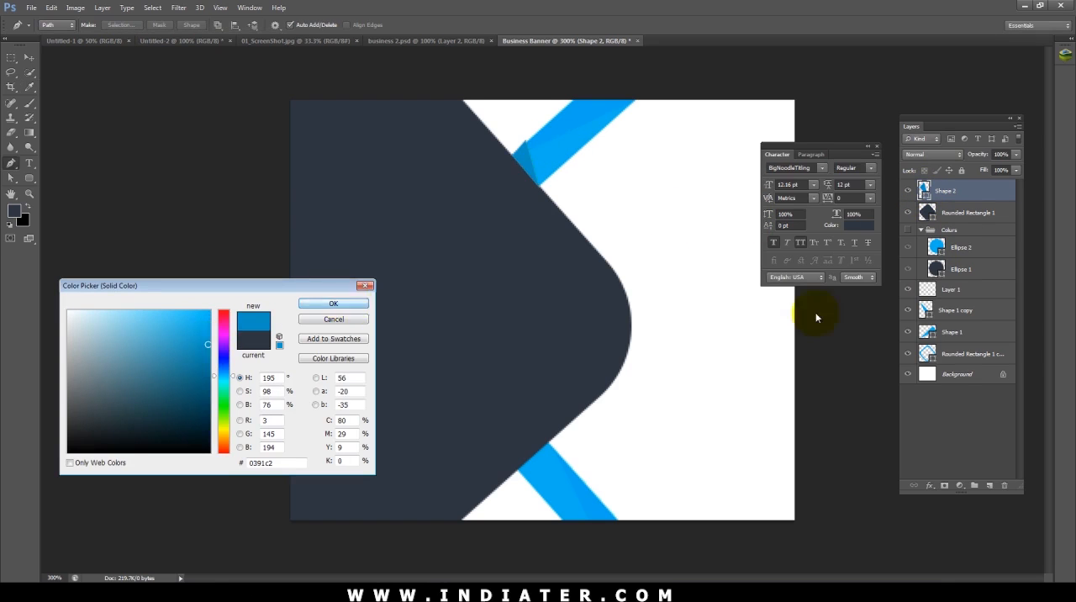
pyautogui.click(349, 304)
# Step: Place the small triangle's layer directly above the blue frame's layer and clip it to the frame
pyautogui.moveTo(962, 194); pyautogui.dragTo(977, 351)
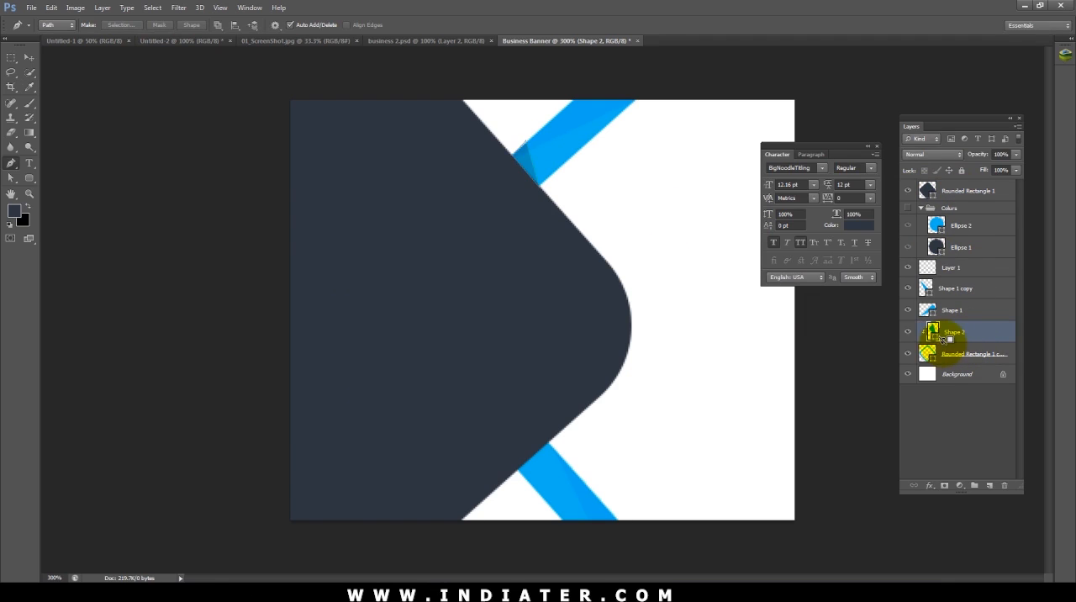
pyautogui.press('v')
pyautogui.click(866, 370)
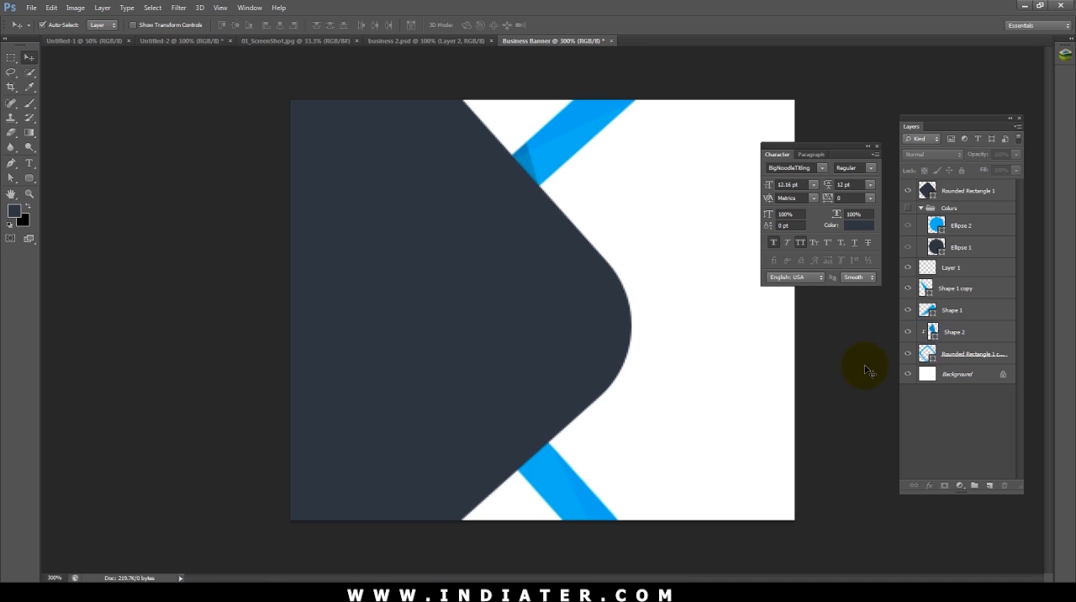
# Step: Duplicate the small dark blue triangle, rotate the copy about 85.75° and move it to the lower band's inner end
pyautogui.click(525, 158)
pyautogui.click(527, 160)
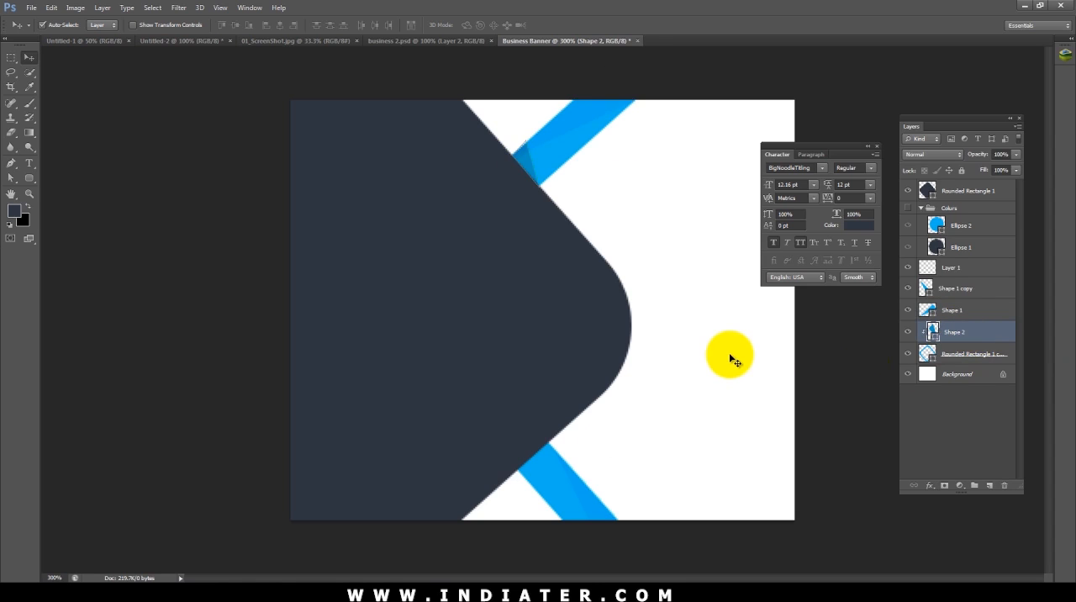
pyautogui.hotkey('ctrl', 'j')
pyautogui.hotkey('ctrl', 't')
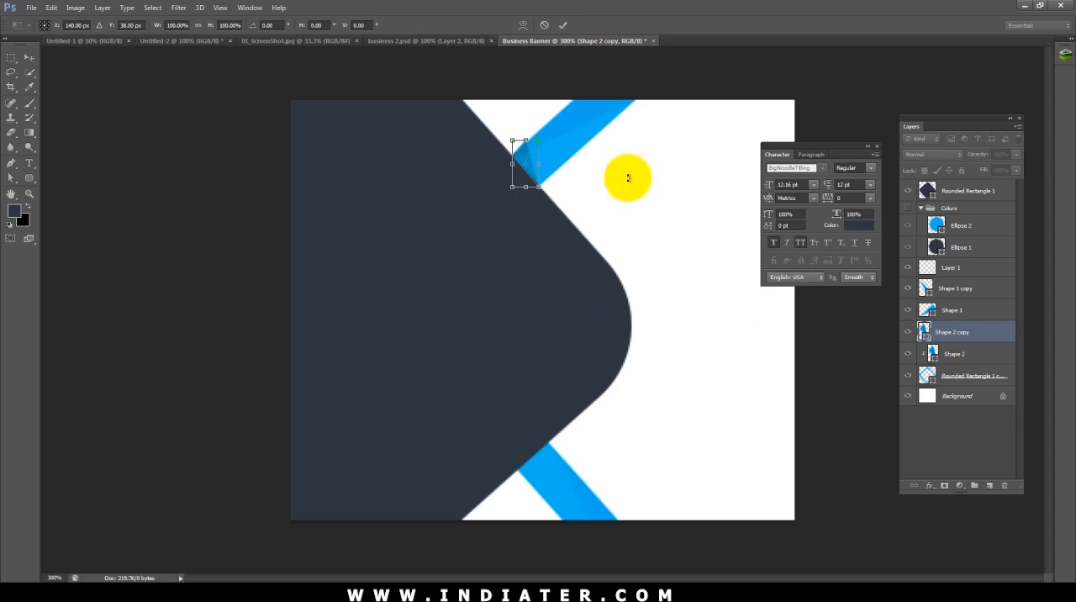
pyautogui.moveTo(690, 247); pyautogui.dragTo(559, 385)
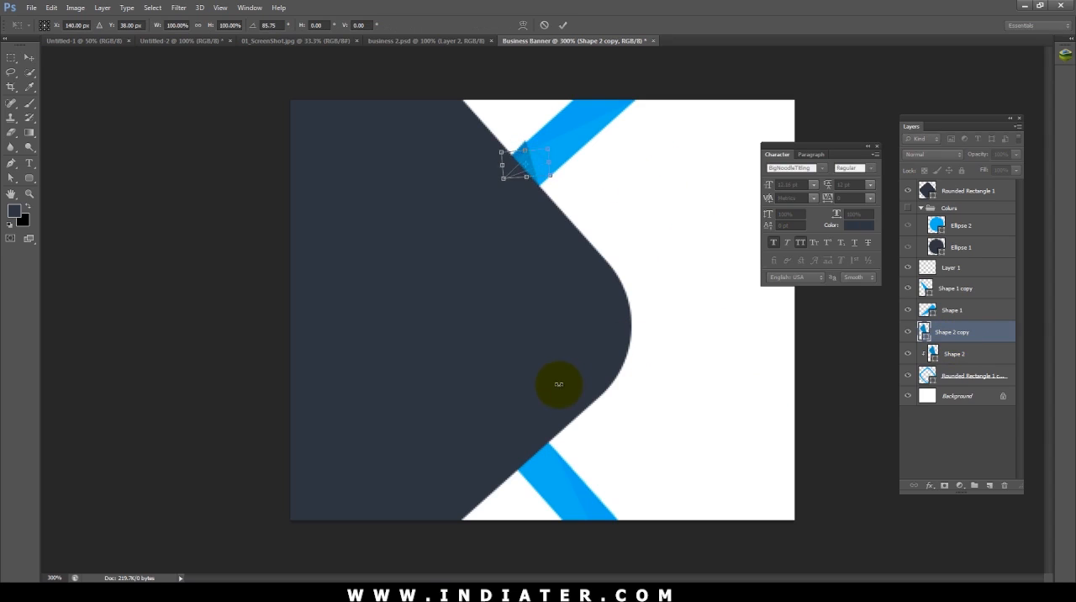
pyautogui.moveTo(534, 163); pyautogui.dragTo(548, 456)
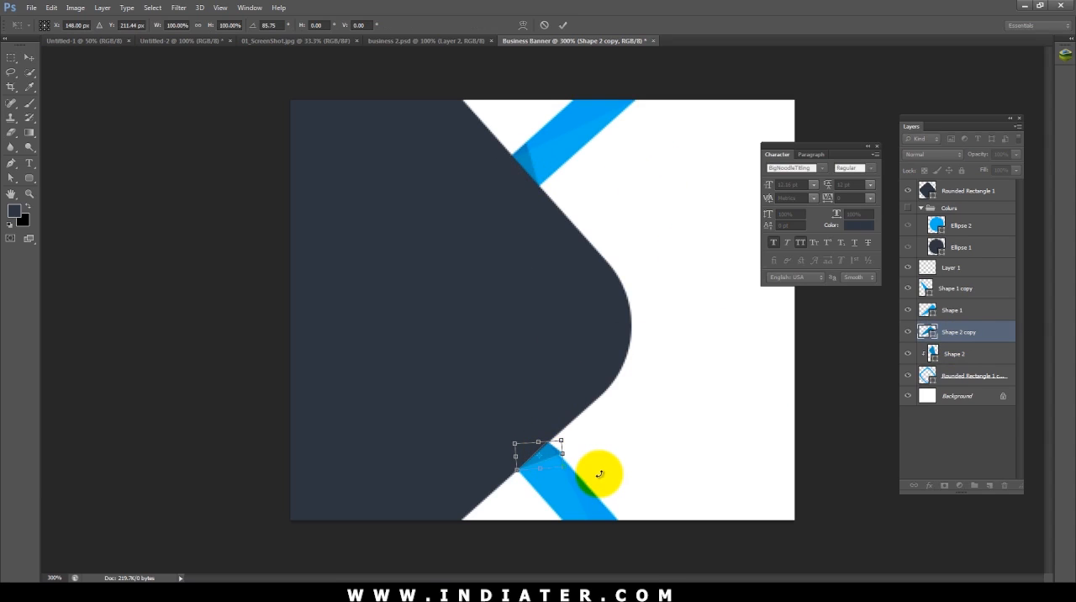
# Step: Fine-tune and apply the lower triangle copy's rotation, and clip its layer to the blue frame
pyautogui.moveTo(600, 475); pyautogui.dragTo(599, 476)
pyautogui.press('Return')
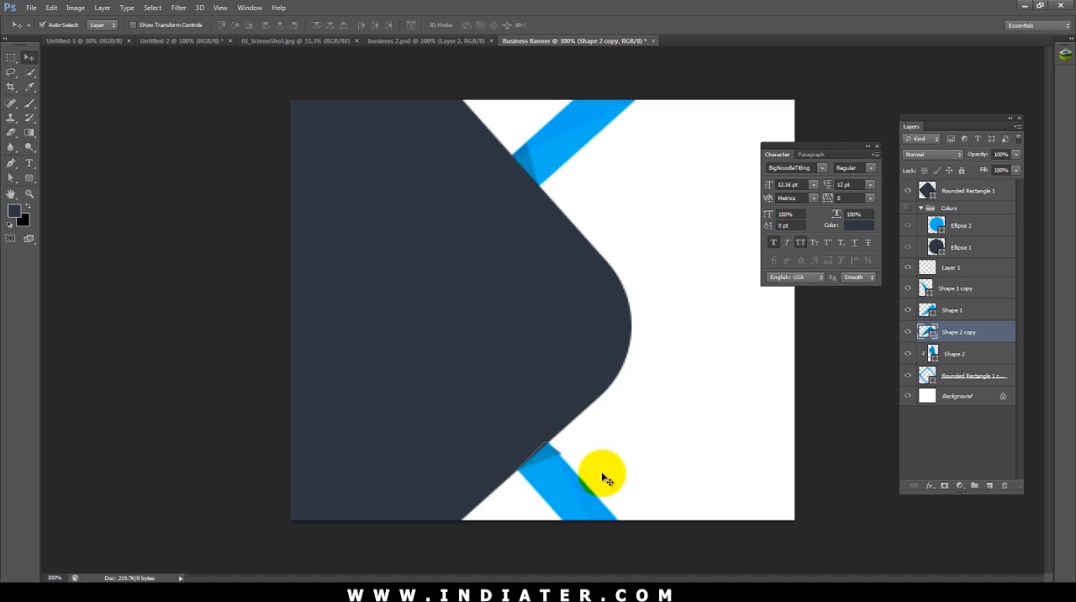
pyautogui.keyDown('alt'); pyautogui.click(942, 342); pyautogui.keyUp('alt')
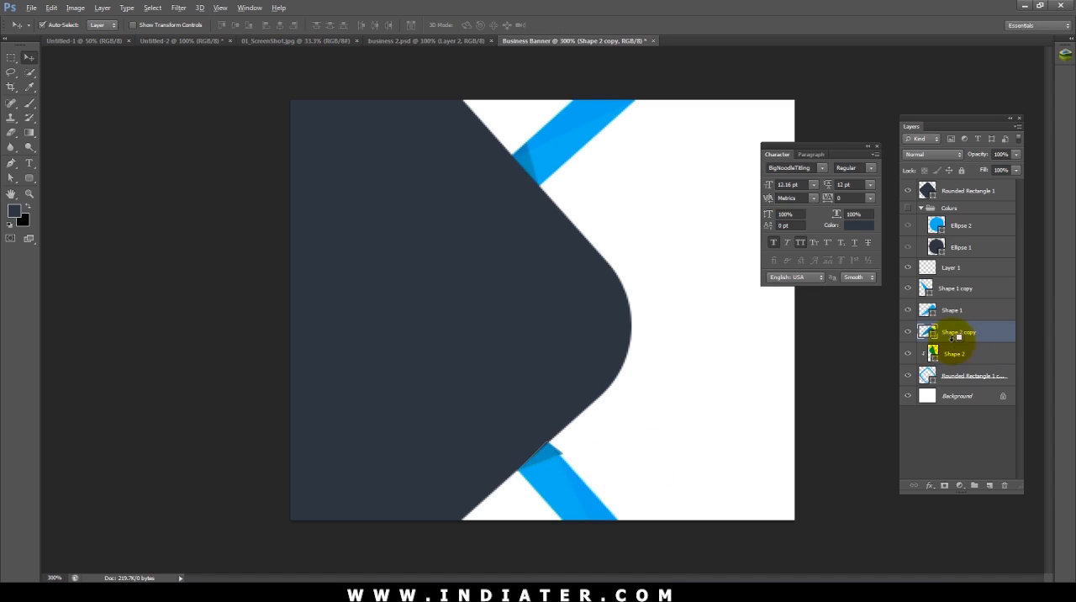
pyautogui.click(720, 316)
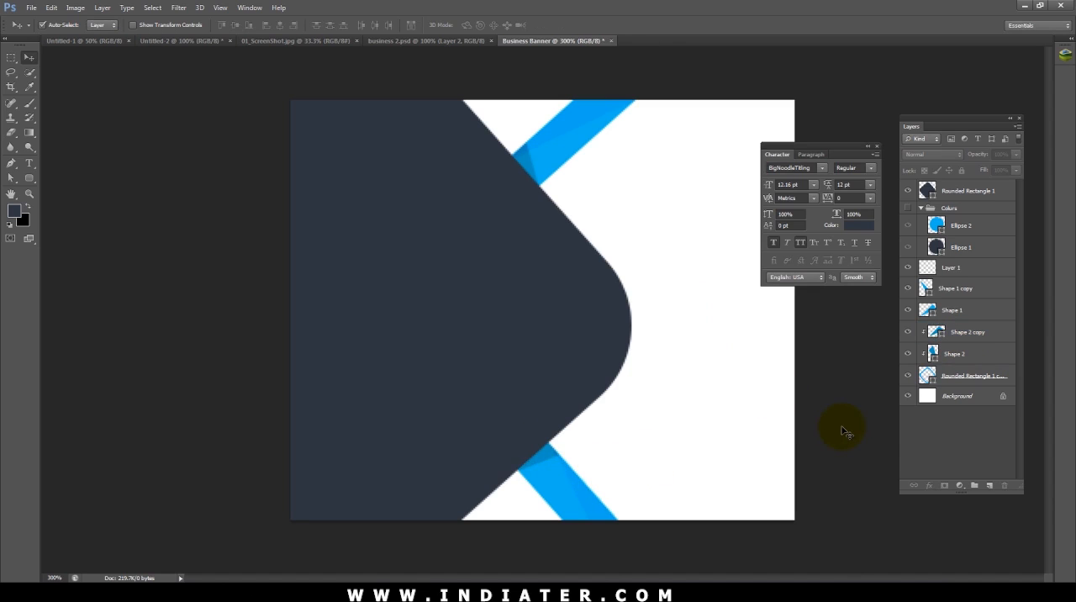
# Step: Bring the photo of the man at a desk into the banner and send its layer directly above the background
pyautogui.hotkey('ctrl', '-')
pyautogui.hotkey('ctrl', '-')
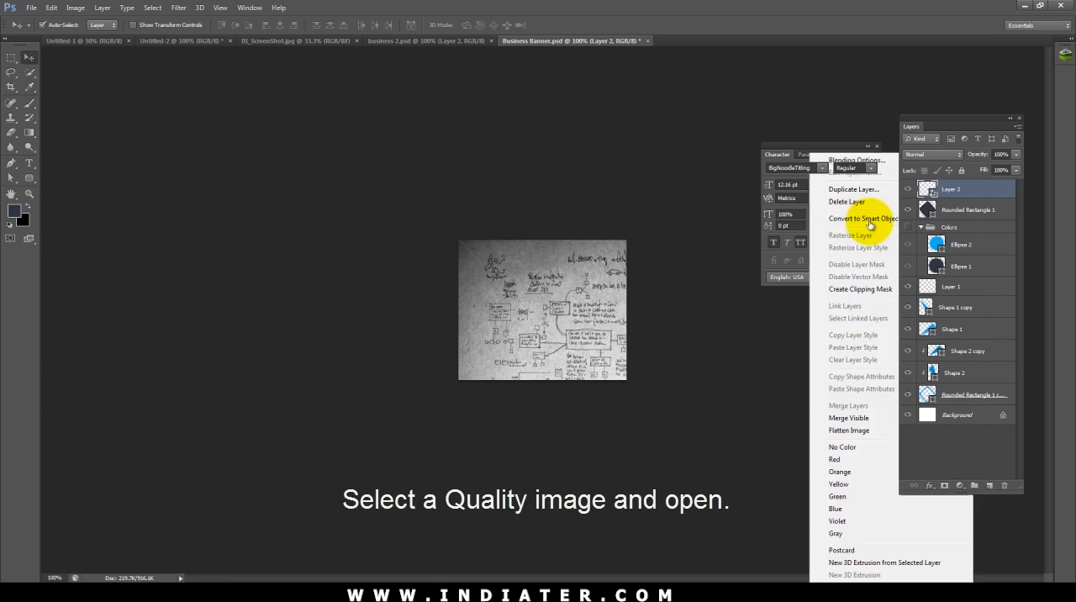
pyautogui.click(860, 211)
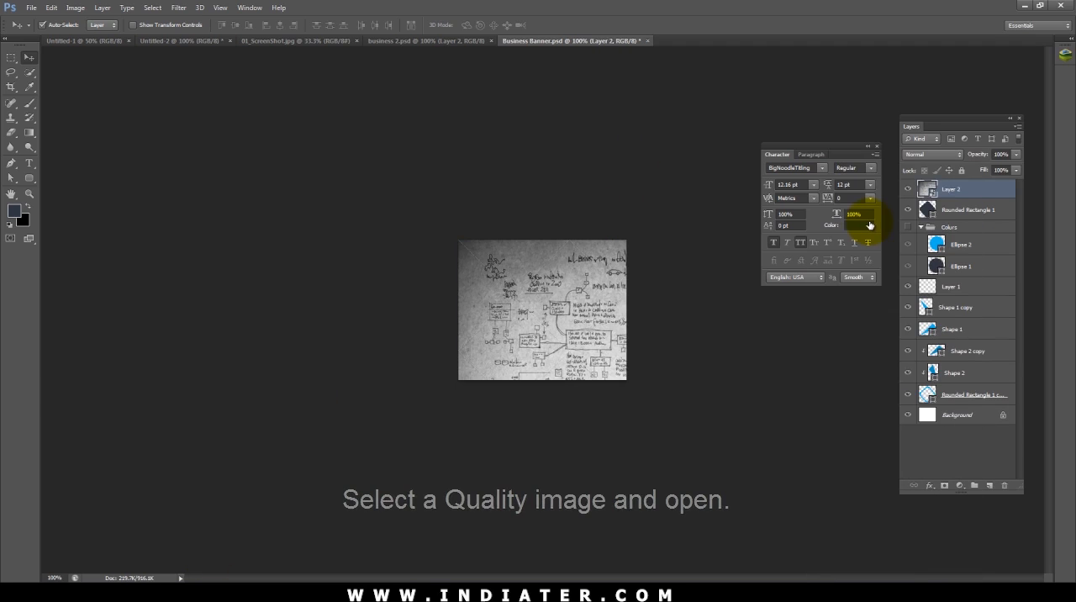
pyautogui.hotkey('ctrl', 'shift', '[')
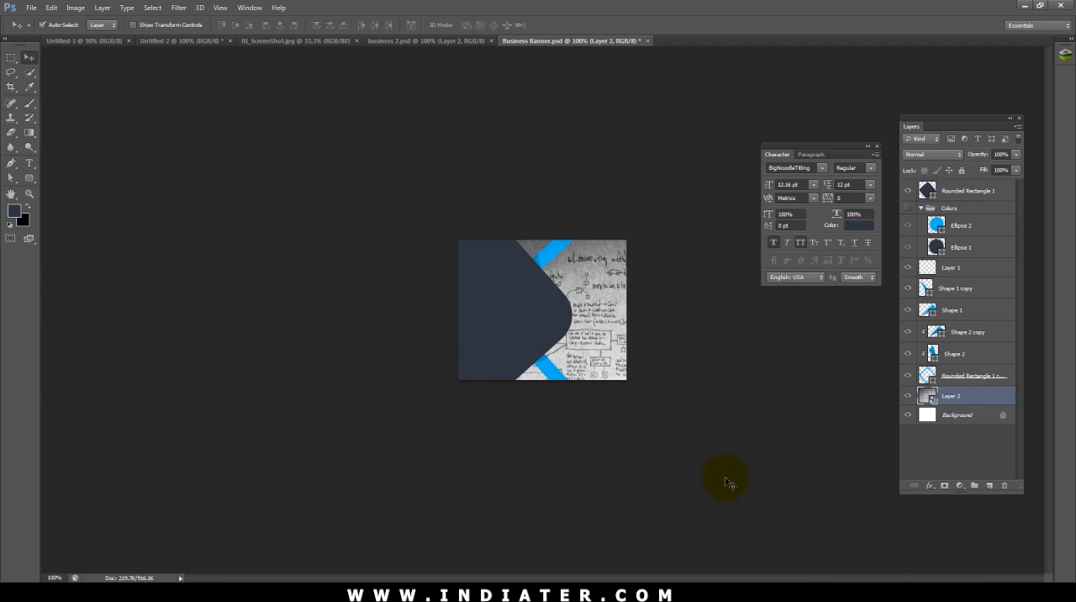
# Step: Scale the photo to about 61.5% and position it so the seated man fills the area beside the navy shape
pyautogui.hotkey('ctrl', 't')
pyautogui.moveTo(760, 511); pyautogui.dragTo(672, 414)
pyautogui.moveTo(615, 360); pyautogui.dragTo(654, 310)
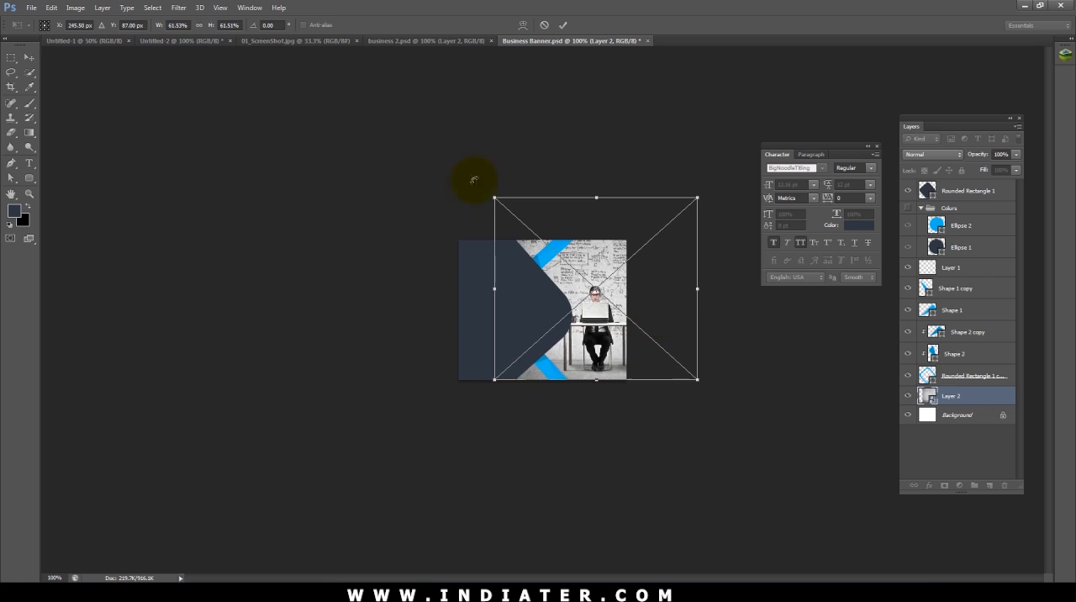
pyautogui.press('Return')
# Step: Outline the photo area along the outer edges of the blue bands with the Pen tool and convert the path to a navy shape
pyautogui.press('p')
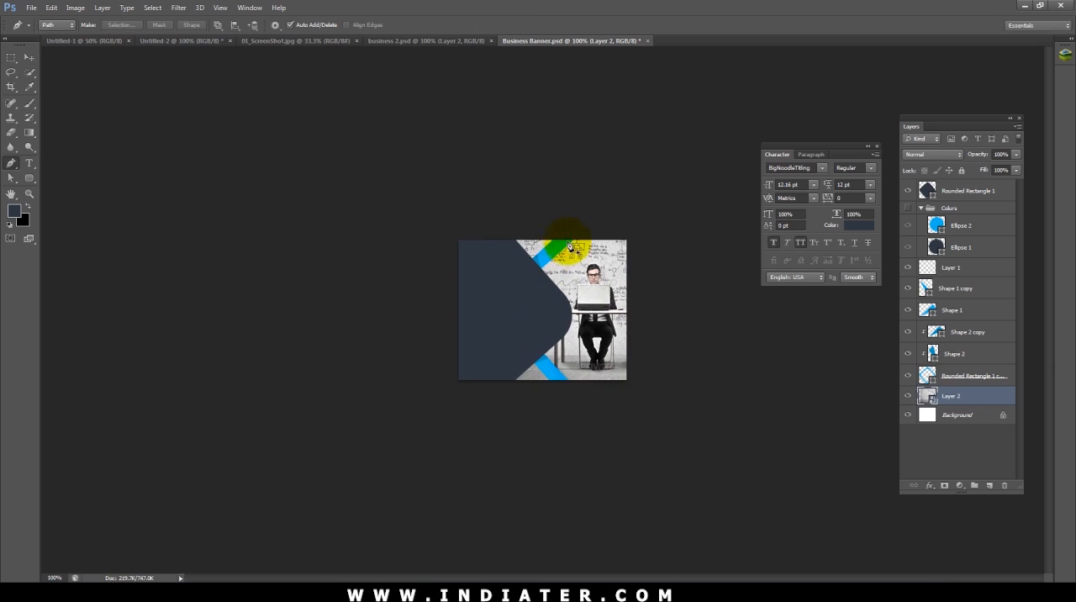
pyautogui.click(576, 231)
pyautogui.click(572, 391)
pyautogui.click(645, 391)
pyautogui.click(679, 223)
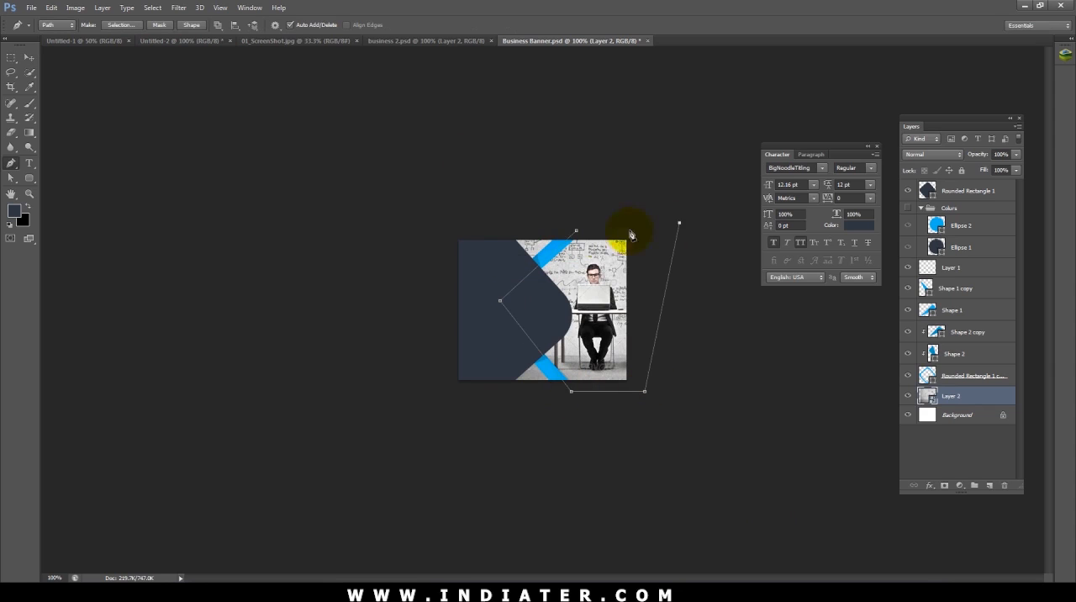
pyautogui.click(576, 231)
pyautogui.click(192, 25)
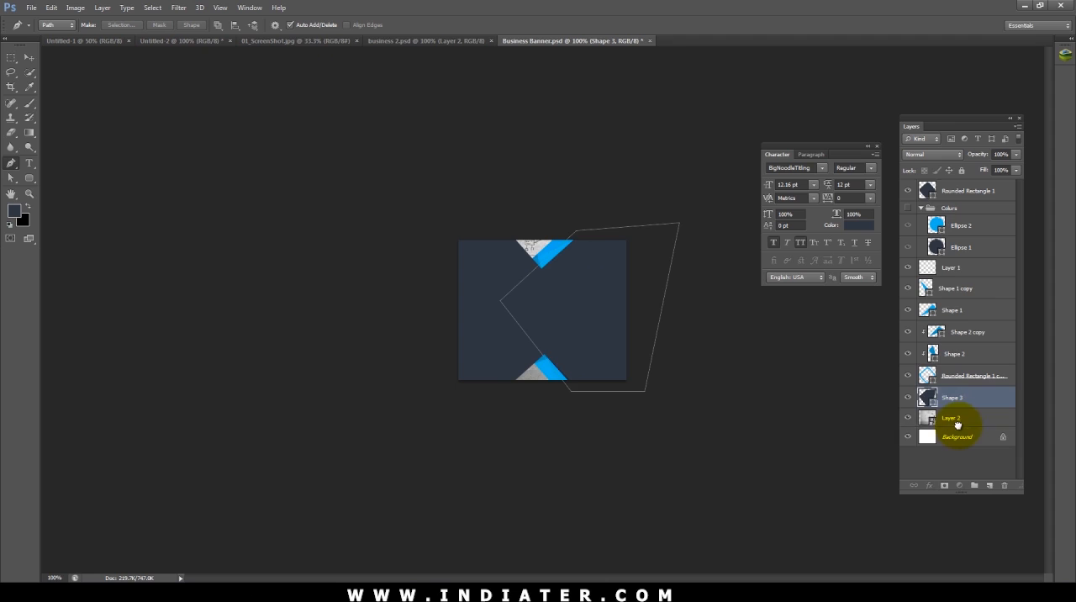
# Step: Place the photo layer directly above the new navy shape's layer and clip it to that shape
pyautogui.moveTo(957, 425); pyautogui.dragTo(957, 389)
pyautogui.keyDown('alt'); pyautogui.click(957, 405); pyautogui.keyUp('alt')
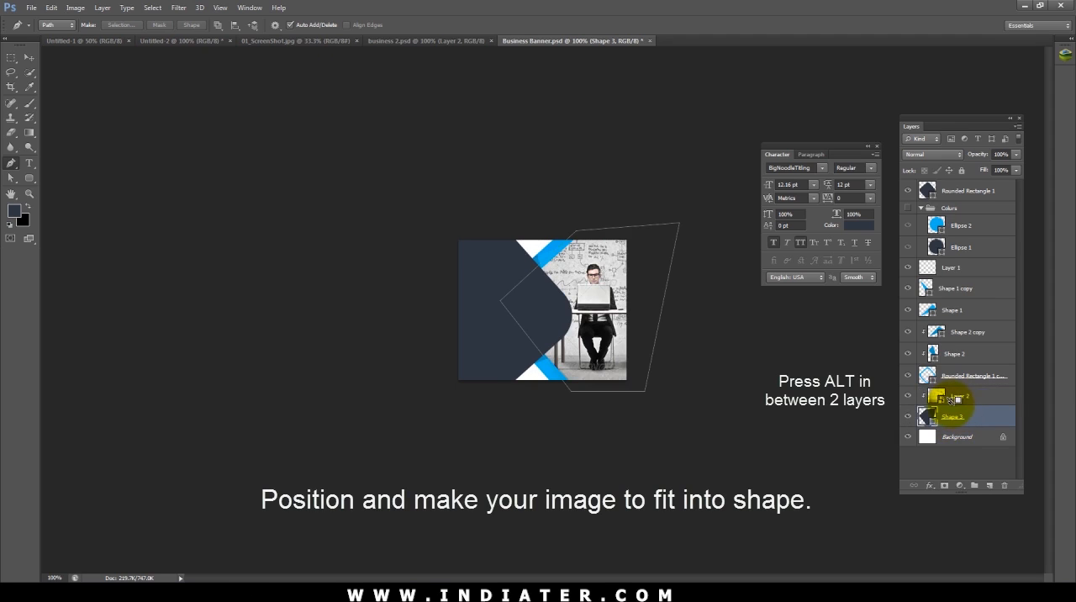
pyautogui.doubleClick(953, 417)
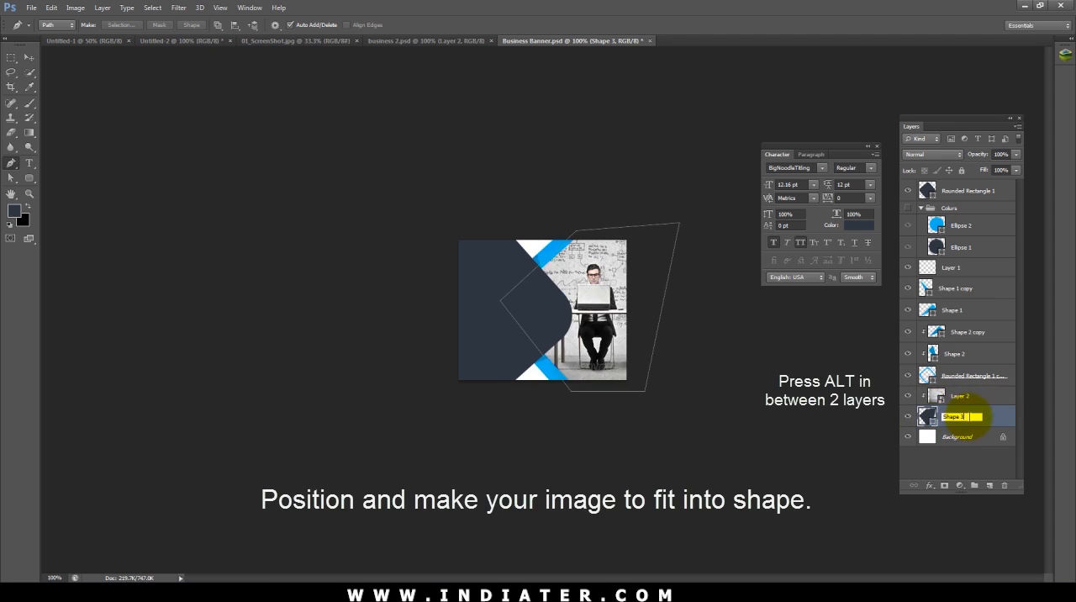
pyautogui.click(960, 403)
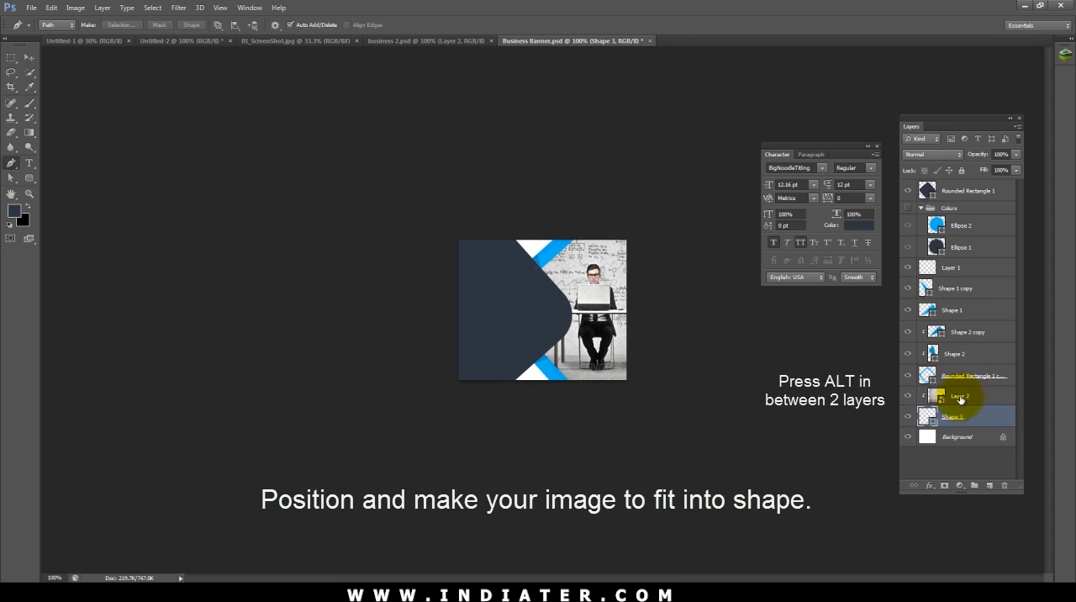
# Step: Rename the photo layer as Image, group it with its clipping shape and leave the group collapsed
pyautogui.doubleClick(960, 397)
pyautogui.write('Image')
pyautogui.press('Return')
pyautogui.click(980, 410)
pyautogui.keyDown('shift'); pyautogui.click(981, 403); pyautogui.keyUp('shift')
pyautogui.hotkey('ctrl', 'g')
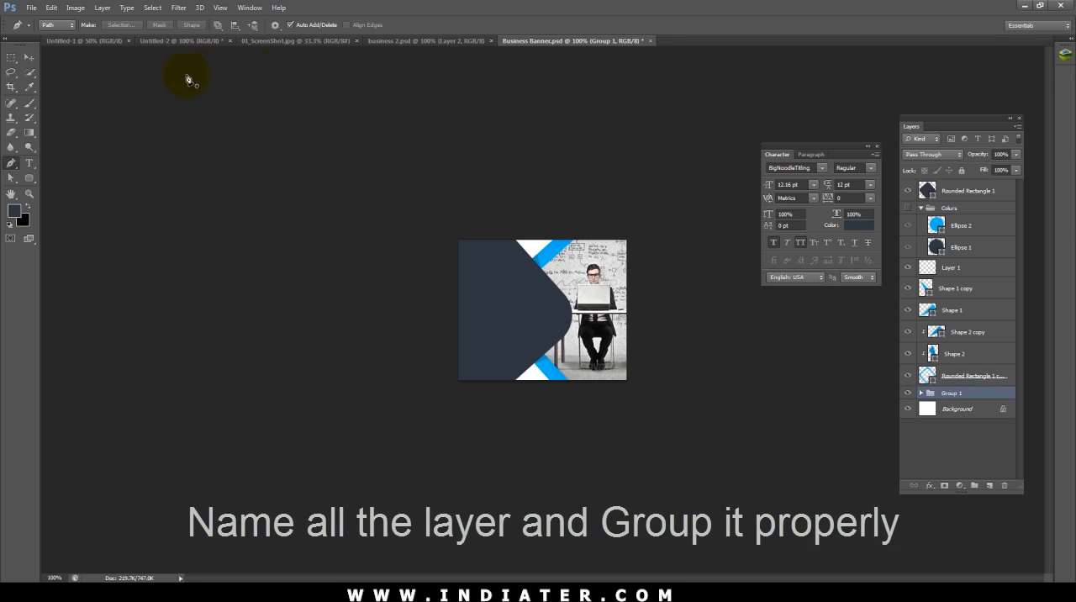
pyautogui.click(36, 56)
pyautogui.click(341, 145)
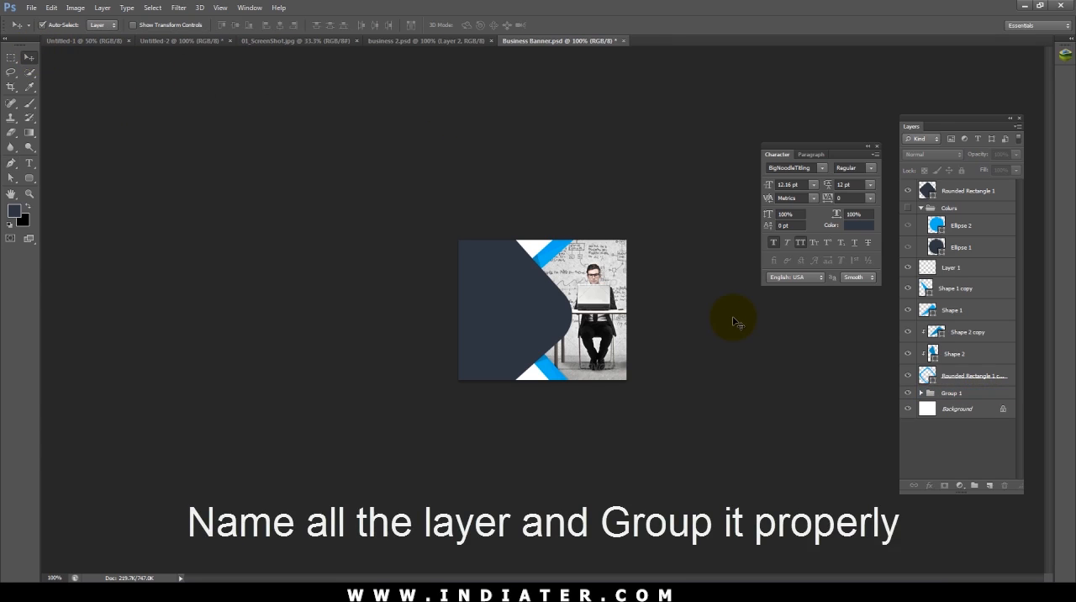
pyautogui.click(596, 270)
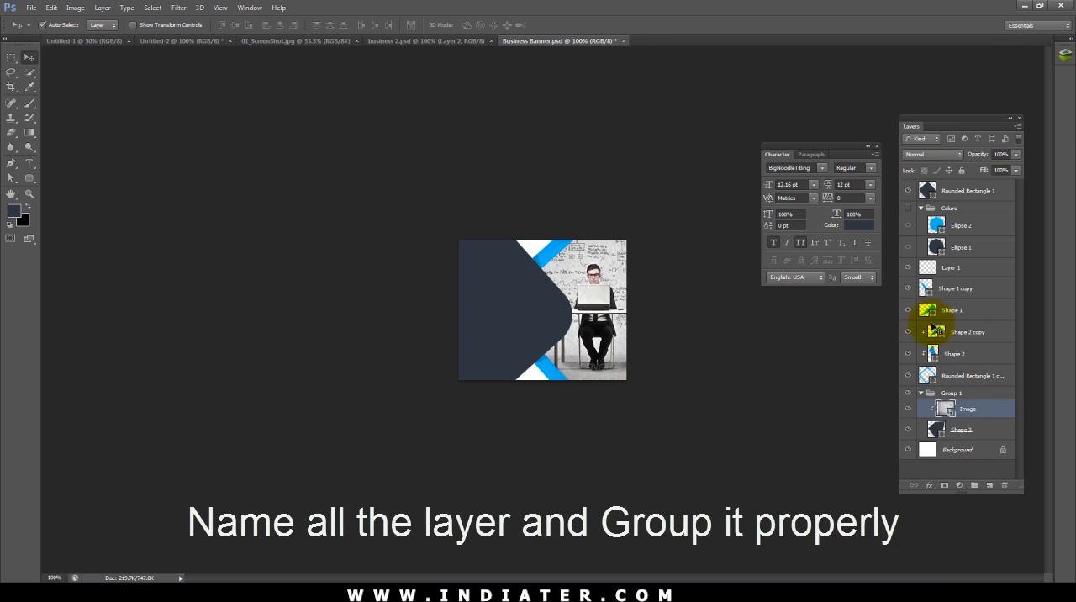
pyautogui.click(921, 393)
# Step: Group the blue frame layer with its fold and shading layers and name the group Blue Shapes
pyautogui.click(972, 376)
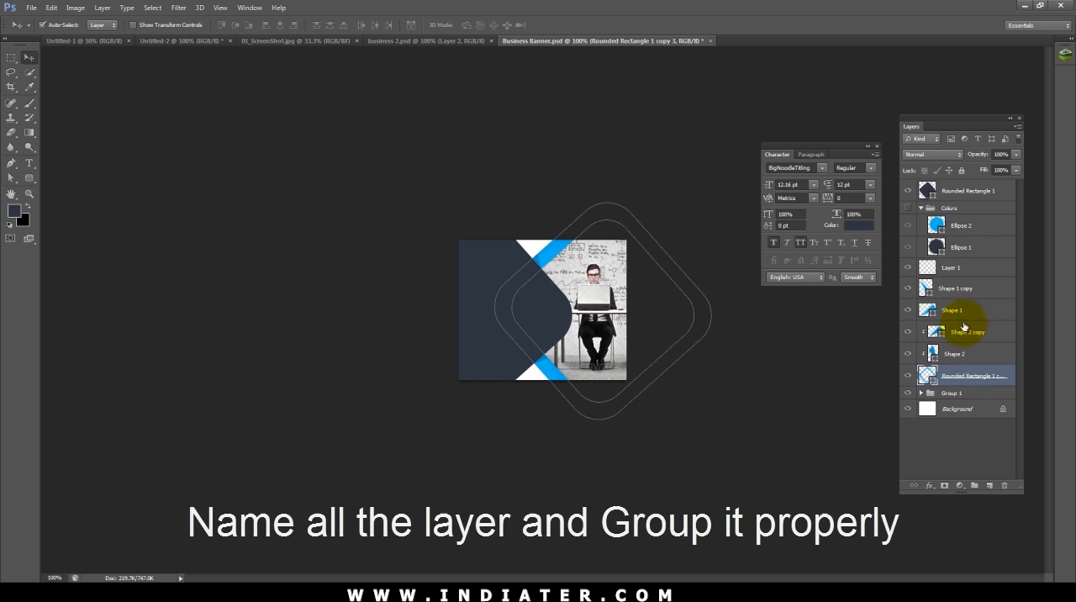
pyautogui.keyDown('shift'); pyautogui.click(955, 288); pyautogui.keyUp('shift')
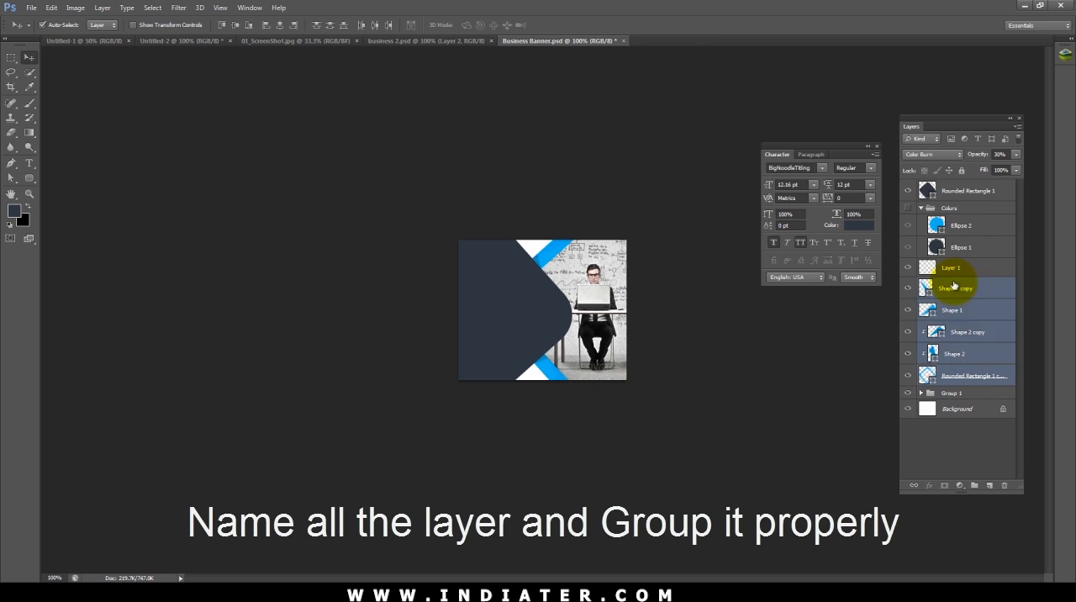
pyautogui.hotkey('ctrl', 'g')
pyautogui.doubleClick(957, 283)
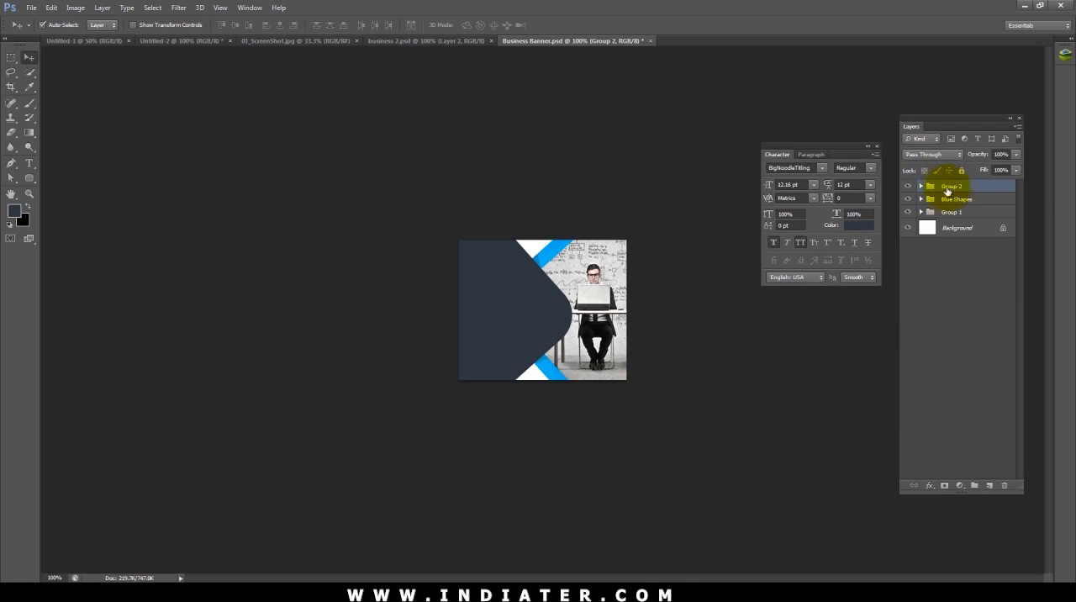
# Step: Group the remaining layers above Blue Shapes and name that group shapes
pyautogui.doubleClick(951, 186)
pyautogui.doubleClick(951, 186)
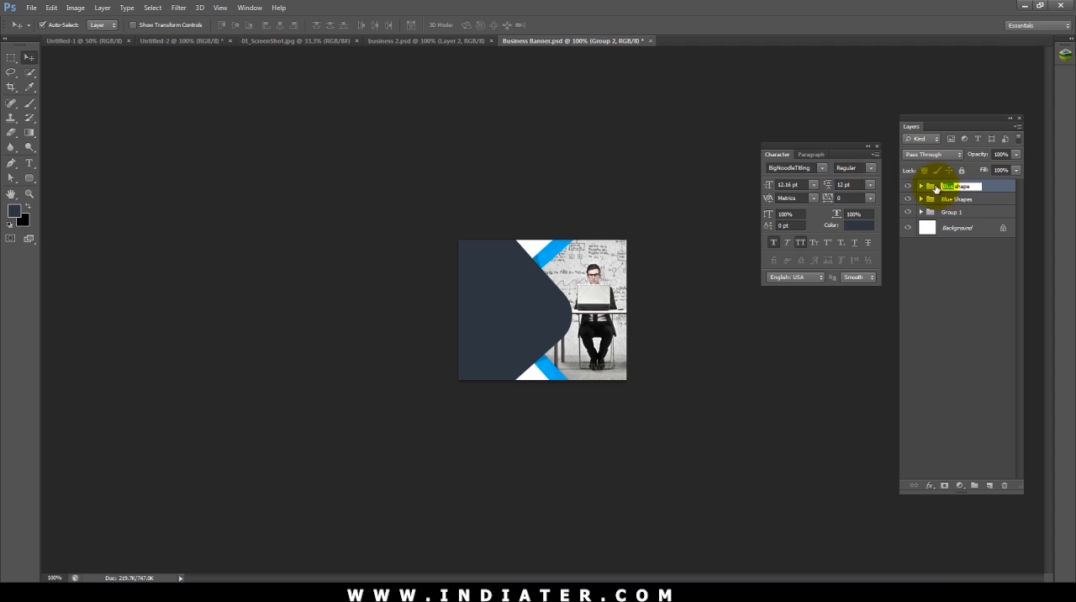
pyautogui.press('BackSpace')
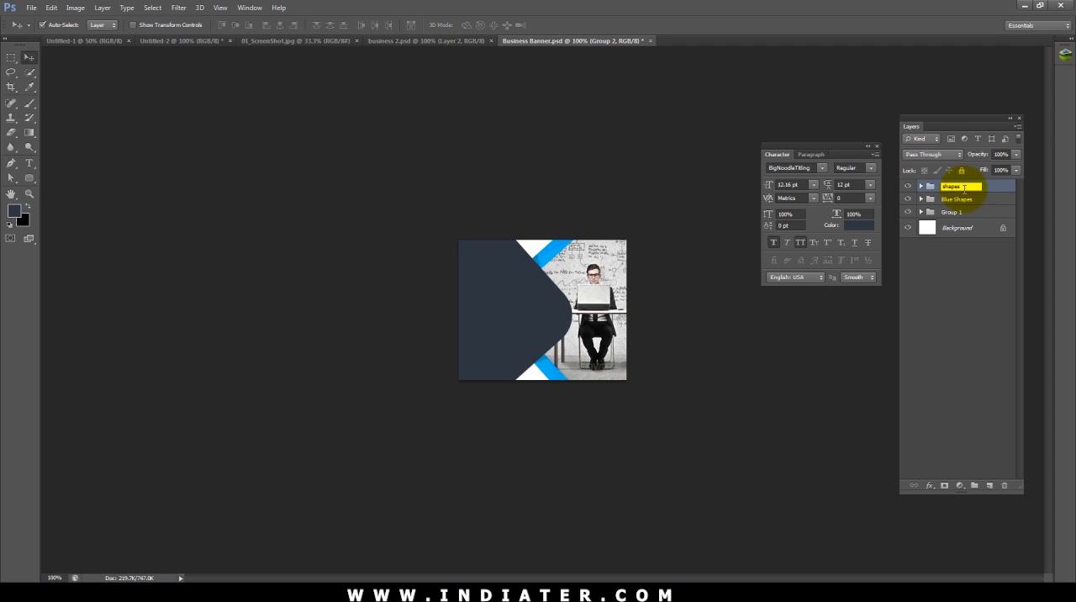
pyautogui.click(486, 135)
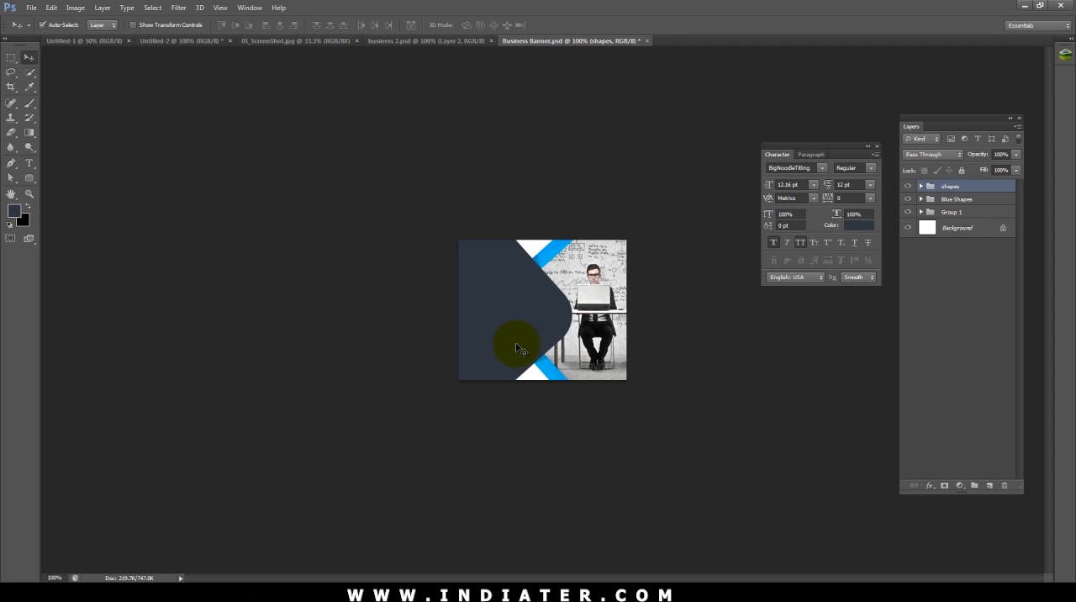
# Step: Switch to Notepad and enter the campaign copy: Your Creative, Business, Text Goes Here, Some Lorem ipsum text, Click Here and their logo
pyautogui.hotkey('ctrl', '+')
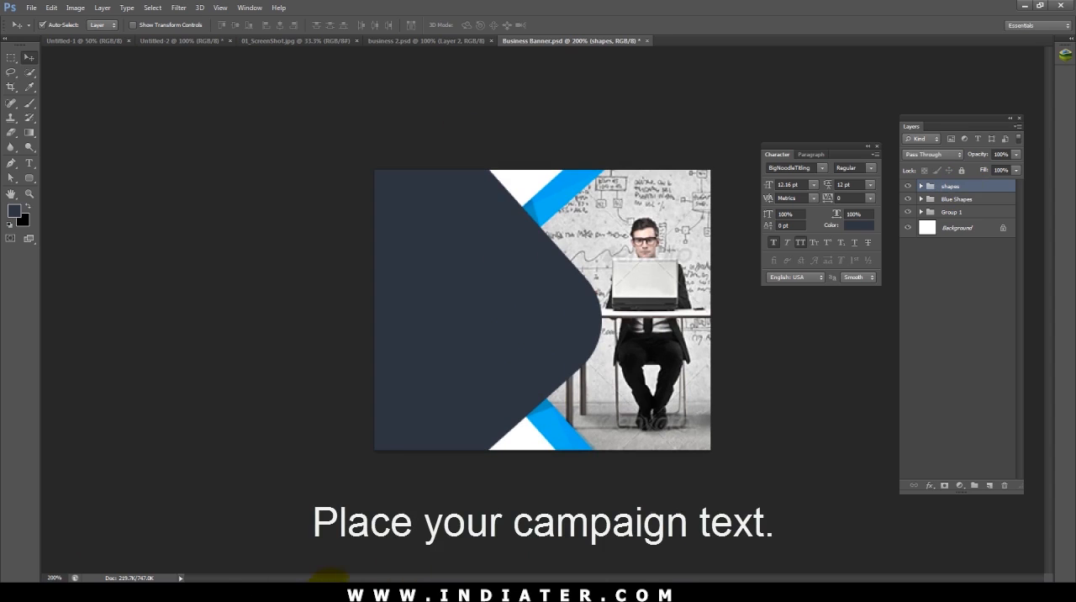
pyautogui.click(15, 580)
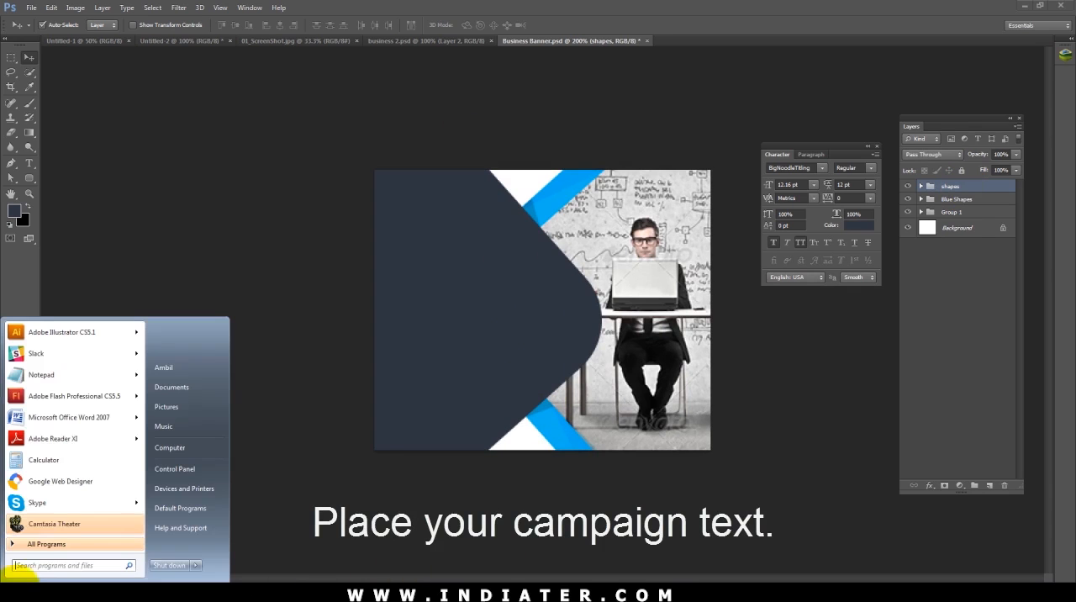
pyautogui.click(37, 375)
pyautogui.write('Text Your Creative Business Text Goes Here sub text Some Lorem ipsum text CTA Click Here  Logo')
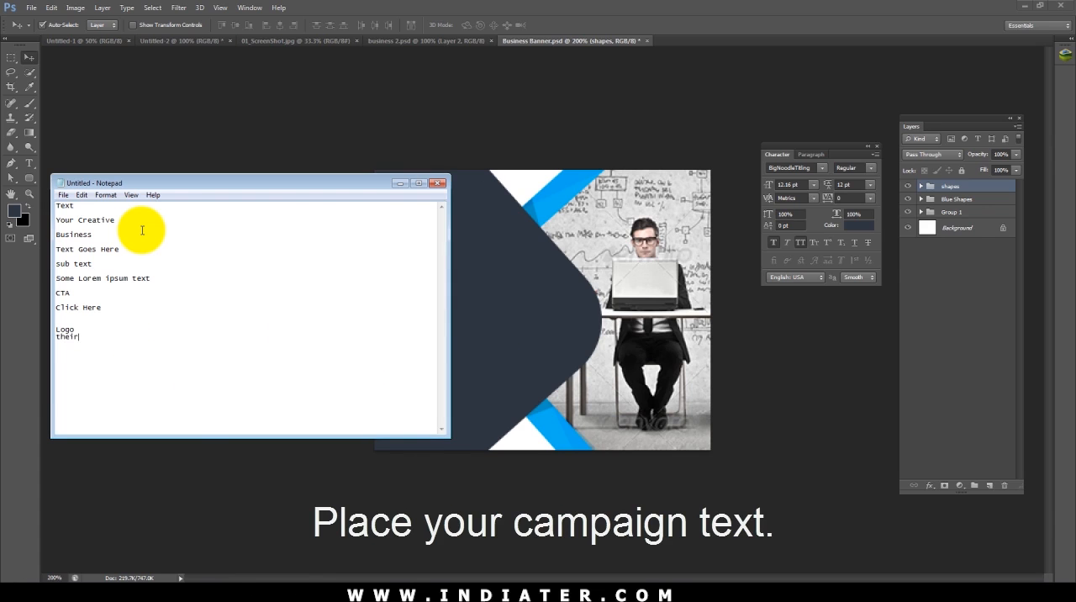
pyautogui.write('ogo')
pyautogui.click(462, 127)
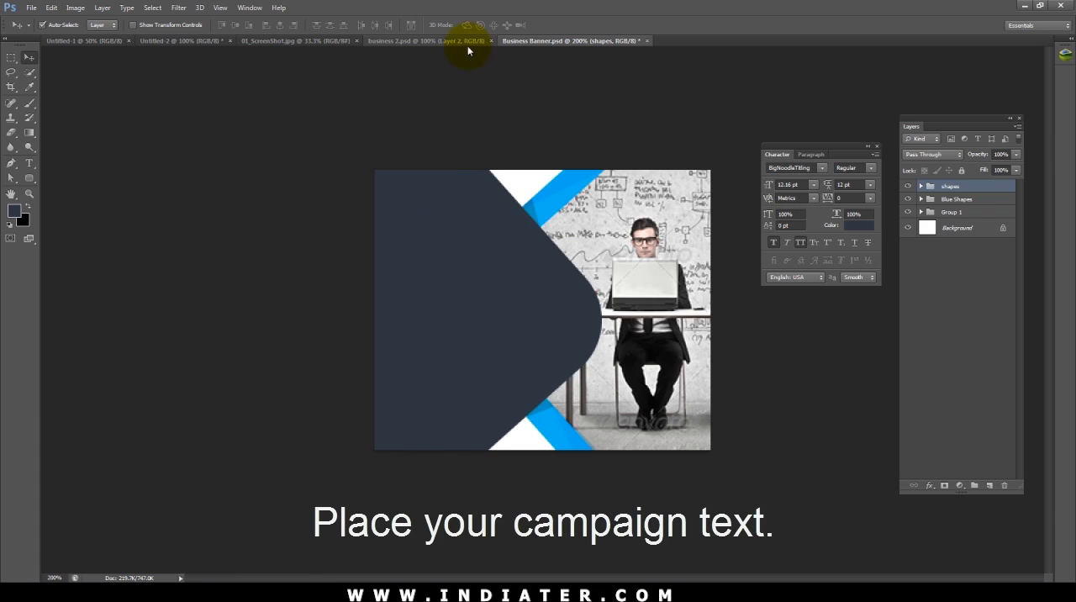
# Step: Copy the Your Creative line from Notepad and add it as a text layer on the navy shape in Photoshop
pyautogui.click(475, 584)
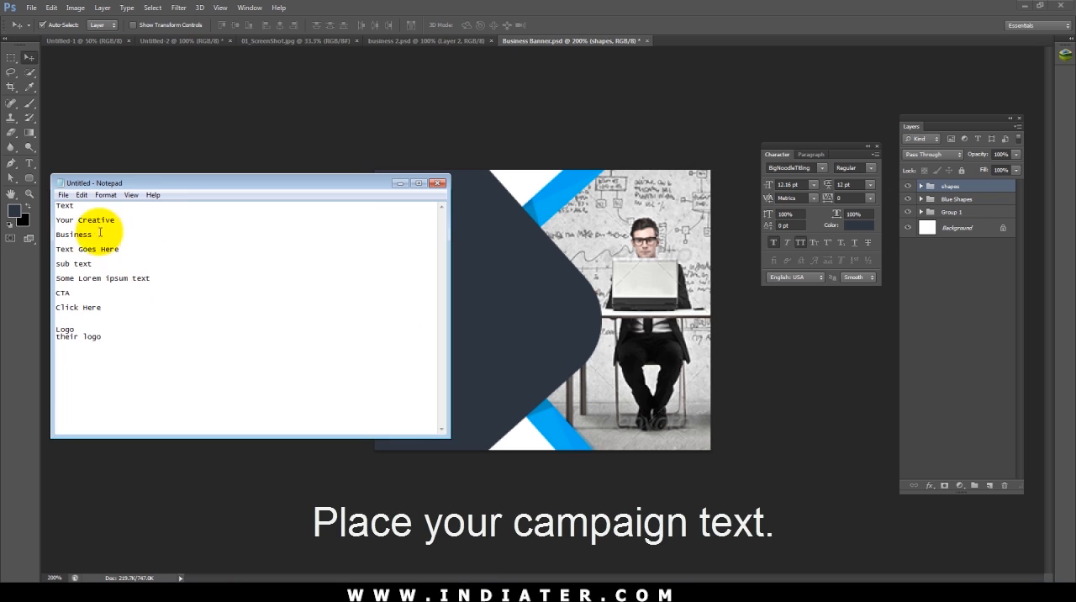
pyautogui.moveTo(126, 220); pyautogui.dragTo(51, 220)
pyautogui.hotkey('ctrl', 'c')
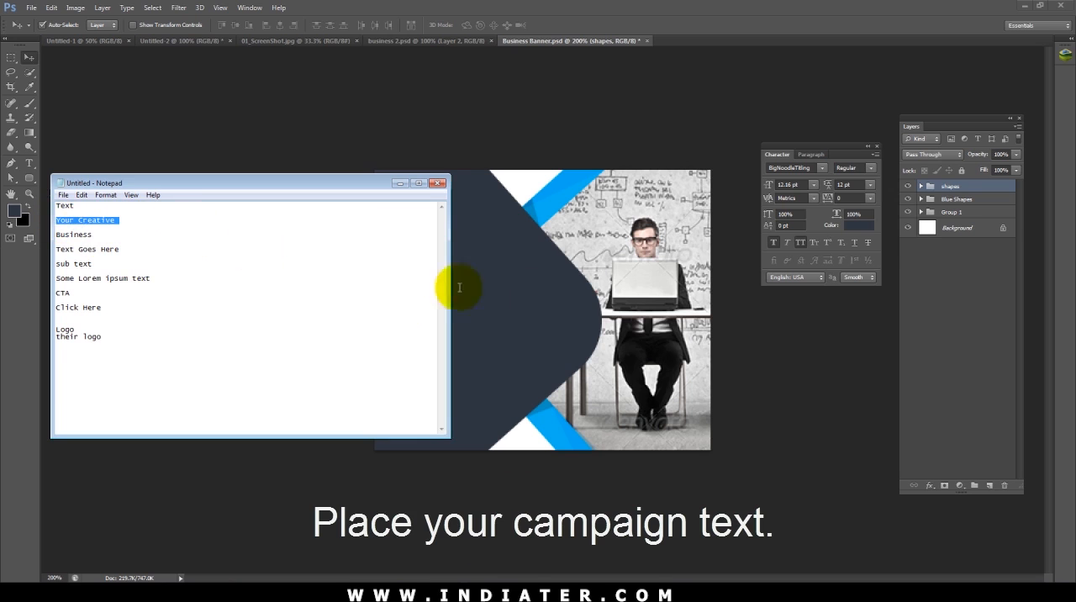
pyautogui.click(534, 296)
pyautogui.press('t')
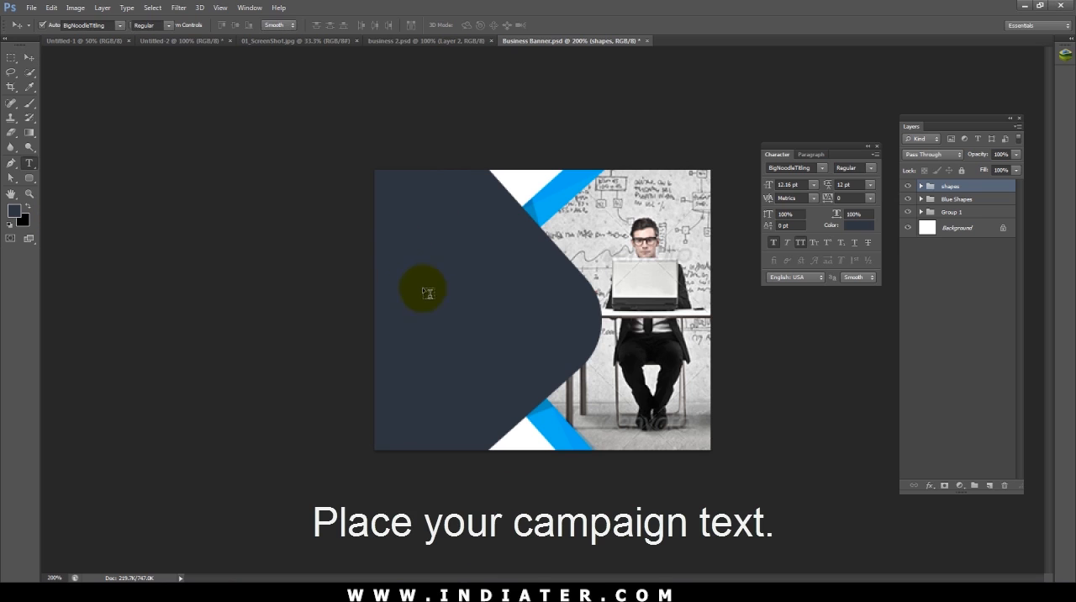
pyautogui.click(399, 250)
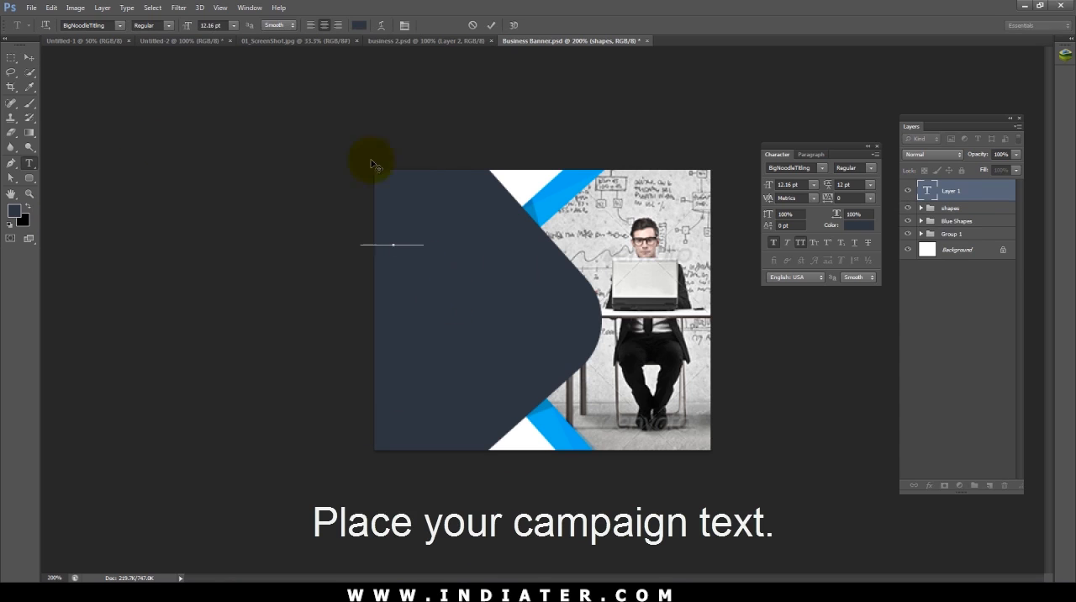
pyautogui.hotkey('ctrl', 'v')
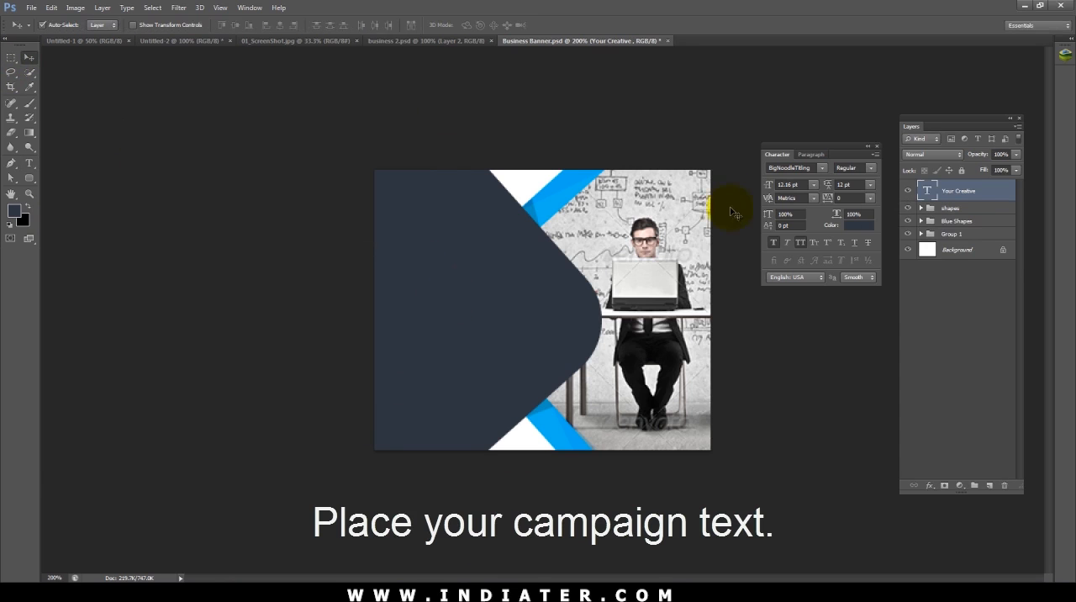
# Step: Color the Your Creative text white and move it to the upper middle of the navy shape
pyautogui.click(859, 226)
pyautogui.click(68, 312)
pyautogui.click(359, 303)
pyautogui.moveTo(407, 244); pyautogui.dragTo(459, 244)
# Step: Set the Your Creative text's font to Montserrat and place a duplicate of the line directly below it
pyautogui.click(793, 167)
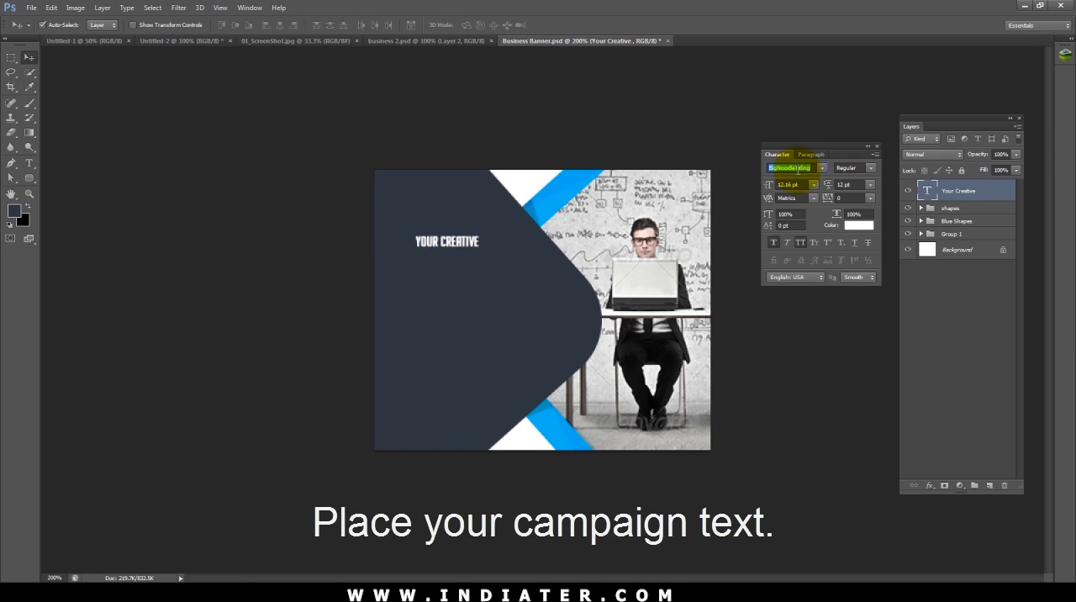
pyautogui.write('Montserrat')
pyautogui.press('Return')
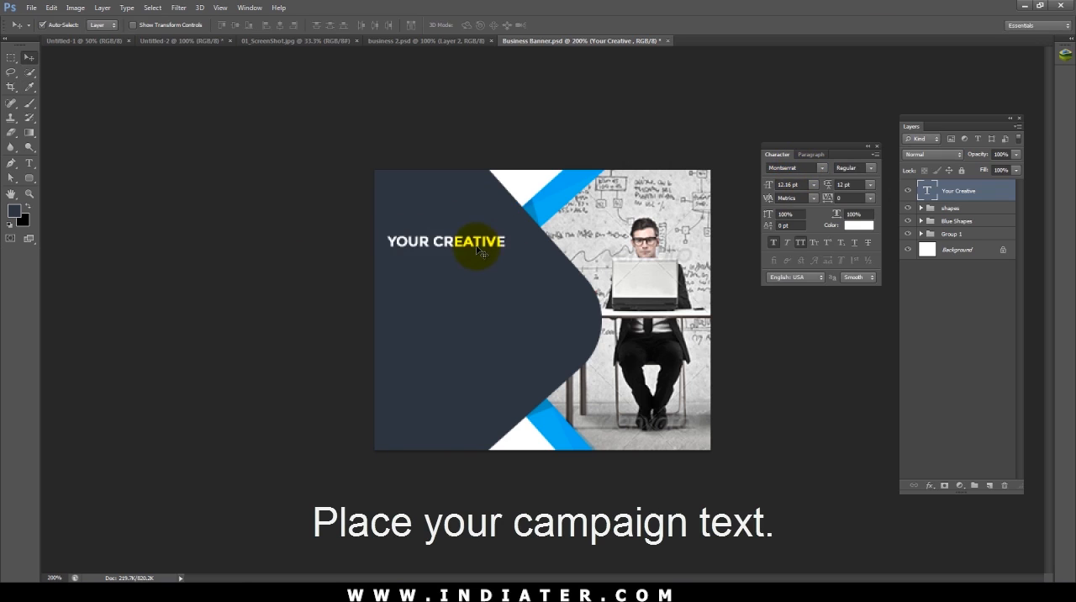
pyautogui.moveTo(479, 244); pyautogui.dragTo(477, 265)
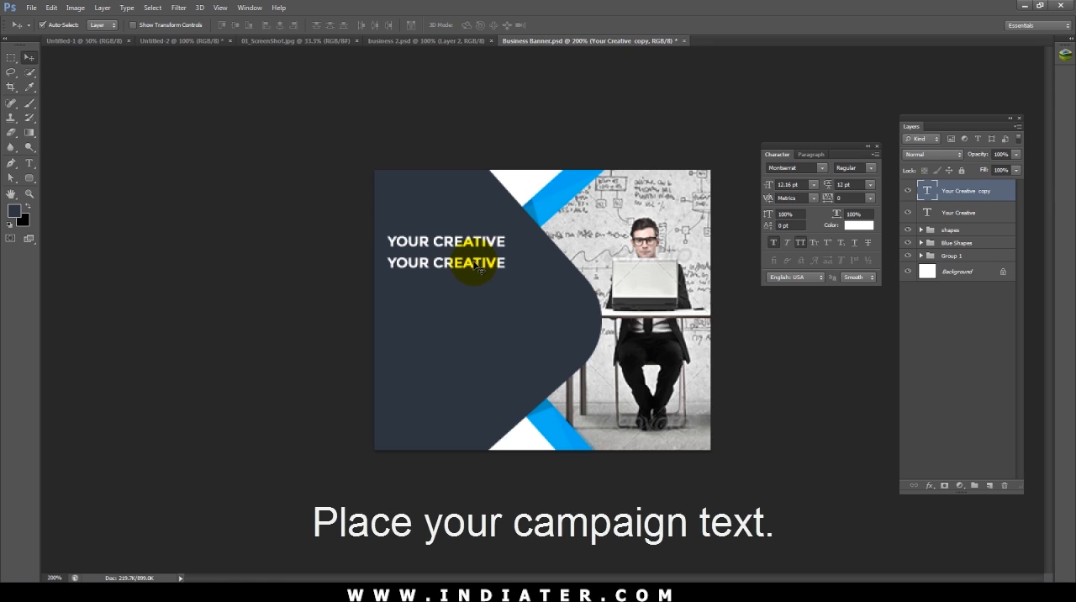
# Step: Set the font size of the upper Your Creative line to 13 pt
pyautogui.click(478, 245)
pyautogui.moveTo(799, 184); pyautogui.dragTo(750, 182)
pyautogui.write('13')
pyautogui.press('Return')
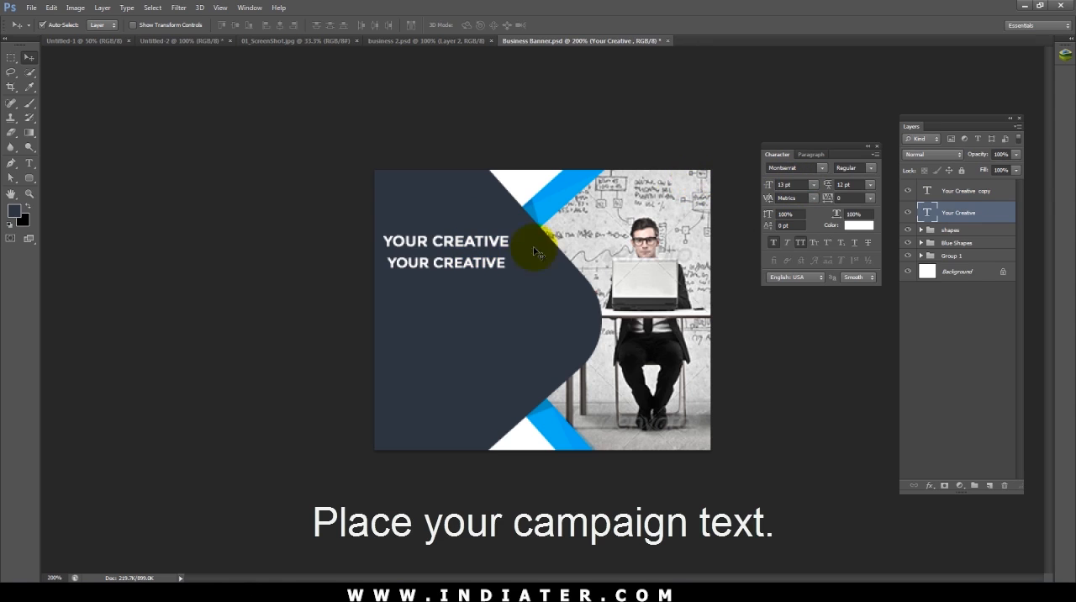
# Step: Open the lower Your Creative line for text editing
pyautogui.click(498, 268)
pyautogui.doubleClick(499, 266)
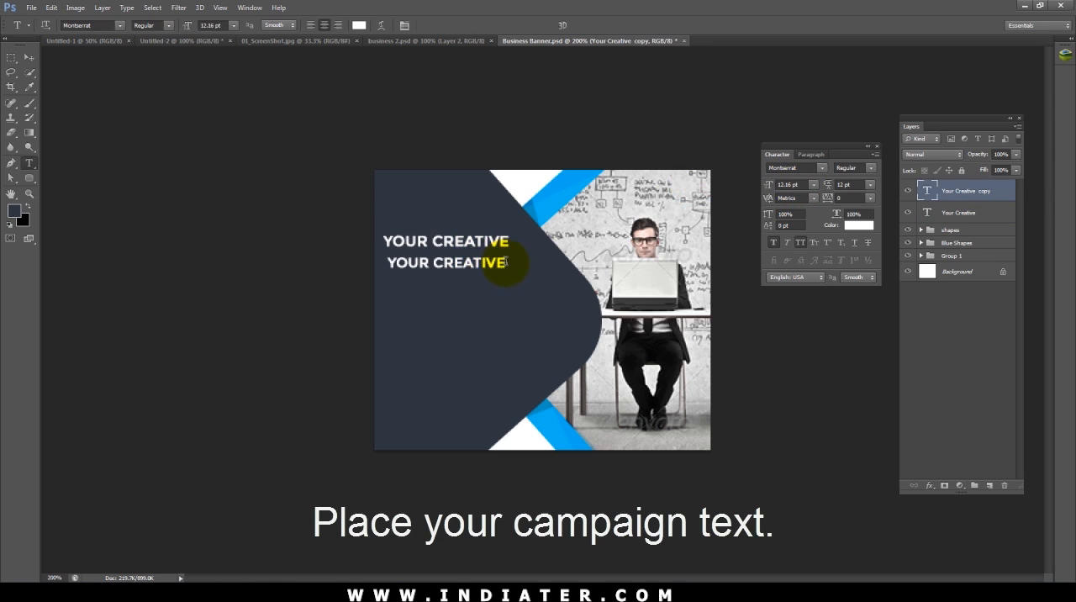
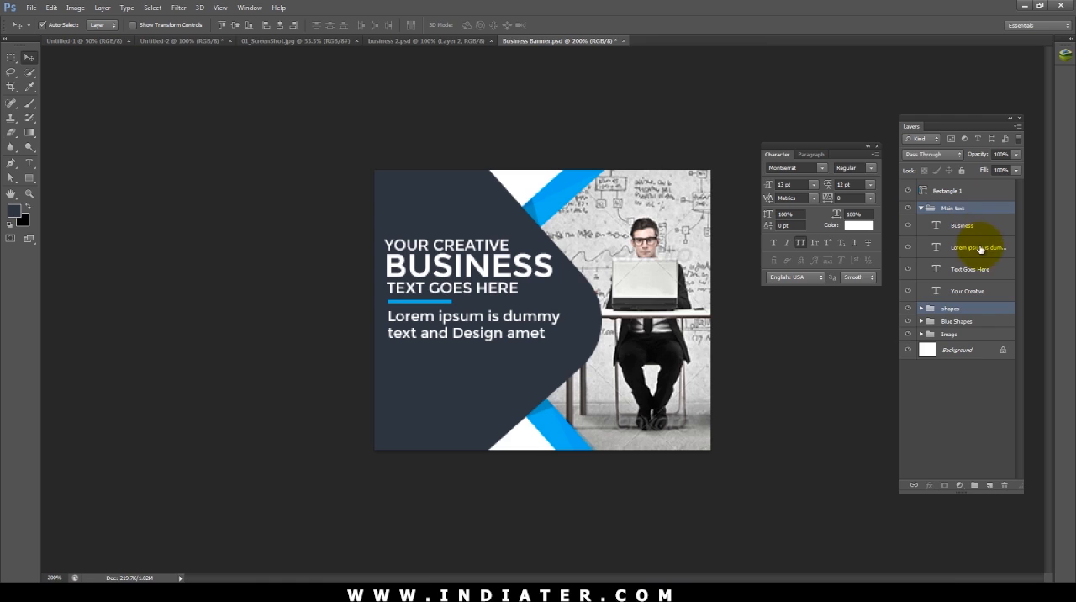
# Step: Move the Lorem ipsum text layer out of the Main text group to directly below Rectangle 1, and collapse the group
pyautogui.hotkey('ctrl', 'shift', ']')
pyautogui.hotkey('ctrl', 'shift', ']')
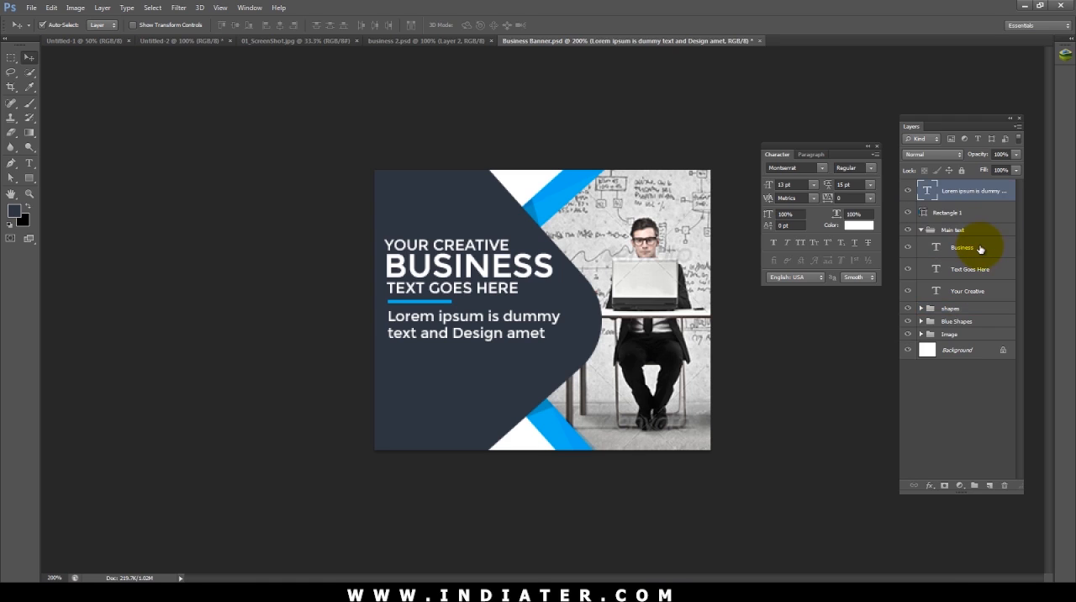
pyautogui.hotkey('ctrl', '[')
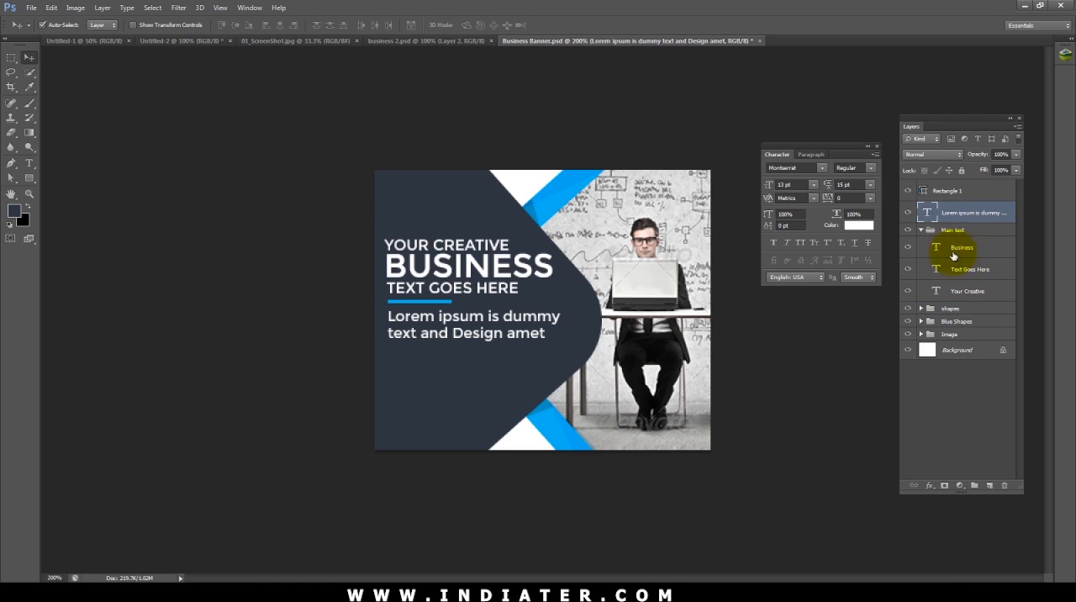
pyautogui.click(921, 230)
pyautogui.click(950, 231)
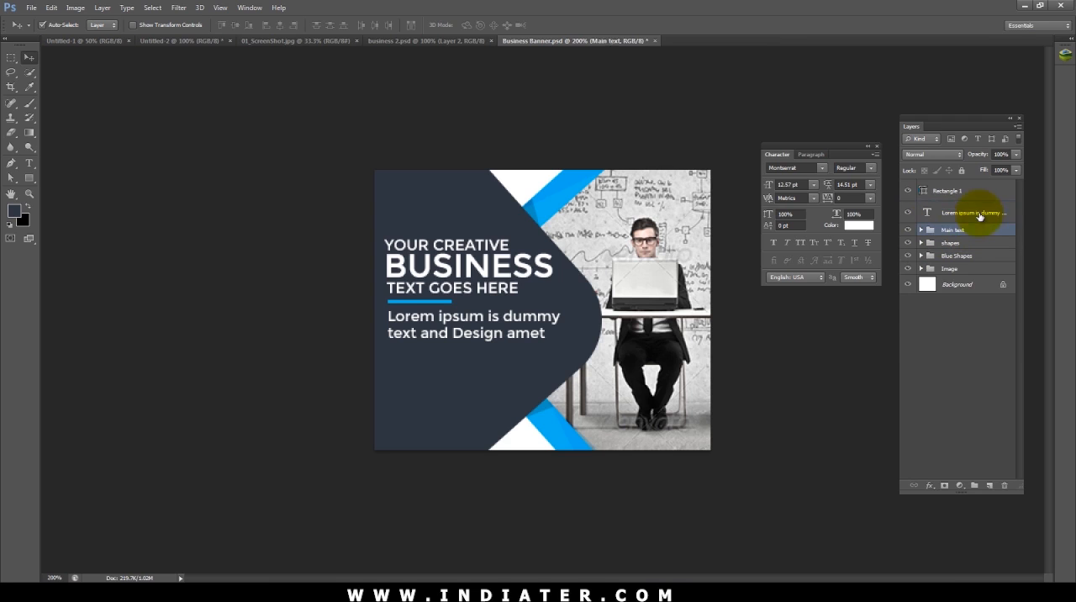
pyautogui.keyDown('shift'); pyautogui.click(979, 216); pyautogui.keyUp('shift')
pyautogui.hotkey('ctrl', 't')
pyautogui.moveTo(560, 235); pyautogui.dragTo(555, 239)
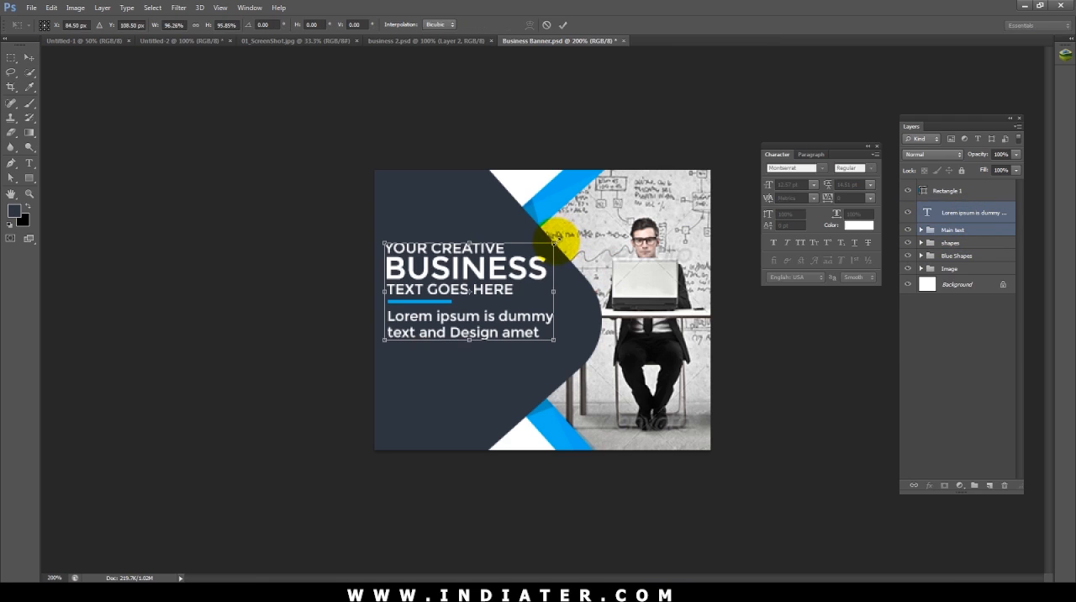
pyautogui.press('Return')
pyautogui.hotkey('ctrl', 'z')
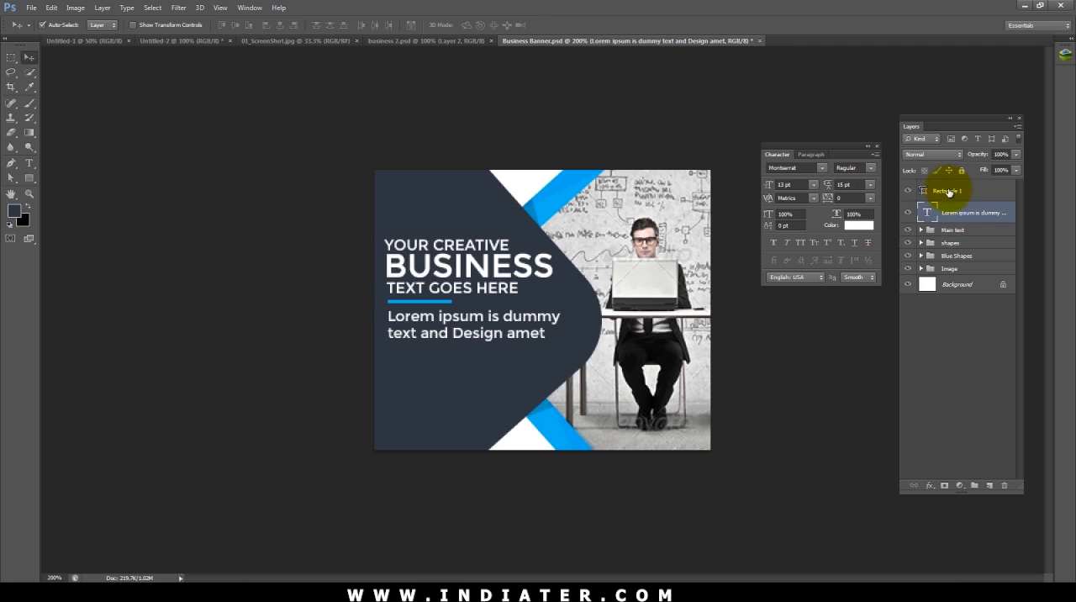
# Step: Scale the Main text group, the Lorem ipsum text and the blue underline together to about 92%
pyautogui.click(949, 190)
pyautogui.keyDown('shift'); pyautogui.click(951, 230); pyautogui.keyUp('shift')
pyautogui.hotkey('ctrl', 't')
pyautogui.moveTo(556, 235); pyautogui.dragTo(546, 244)
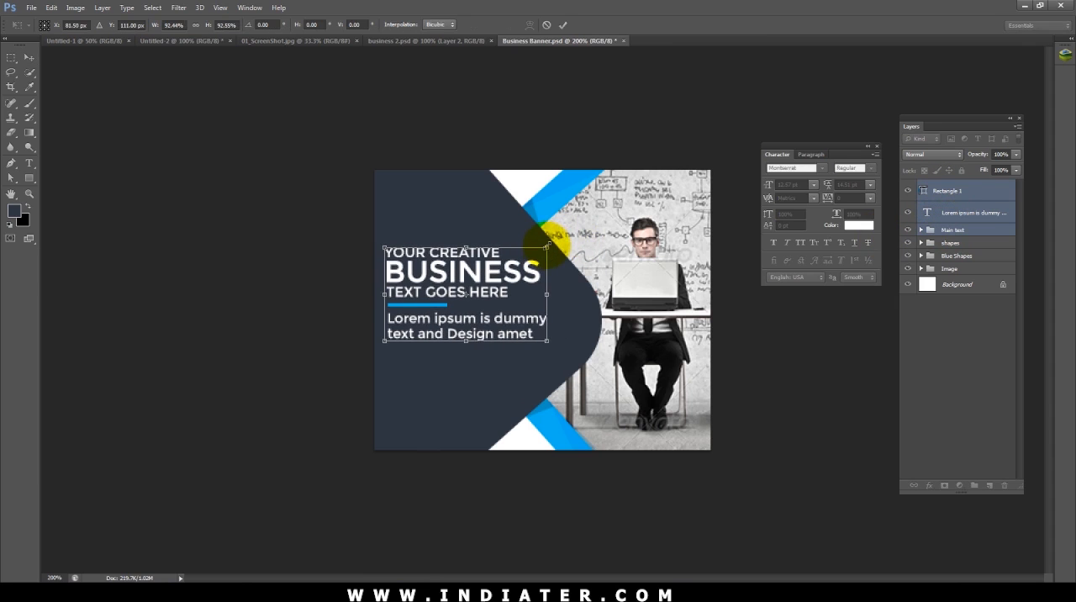
pyautogui.press('Return')
# Step: Nudge the Your Creative and Business lines slightly upward, away from the Text Goes Here line
pyautogui.hotkey('ctrl', '-')
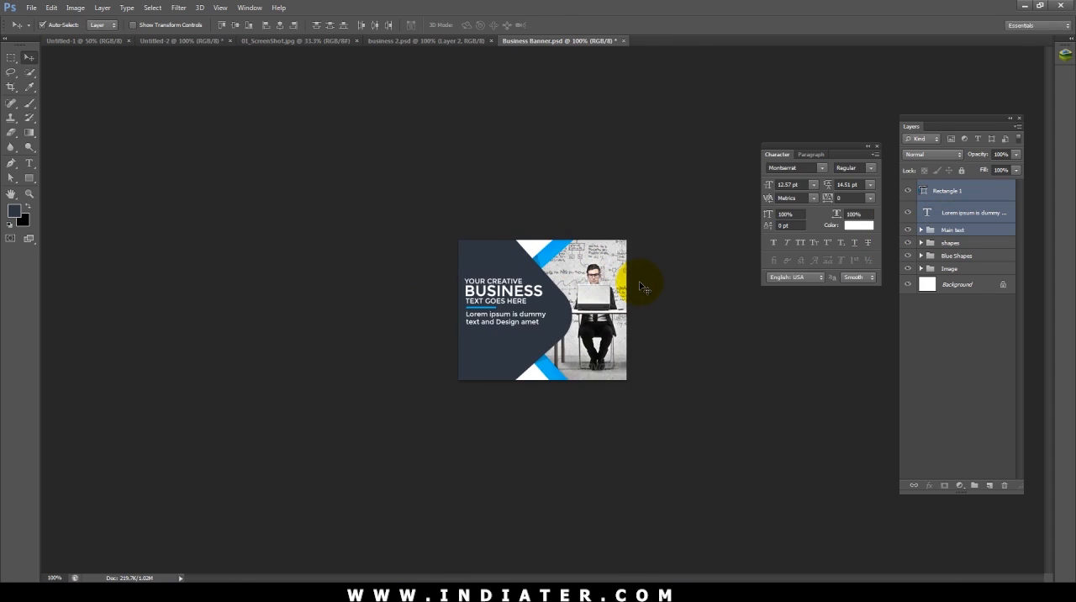
pyautogui.click(522, 291)
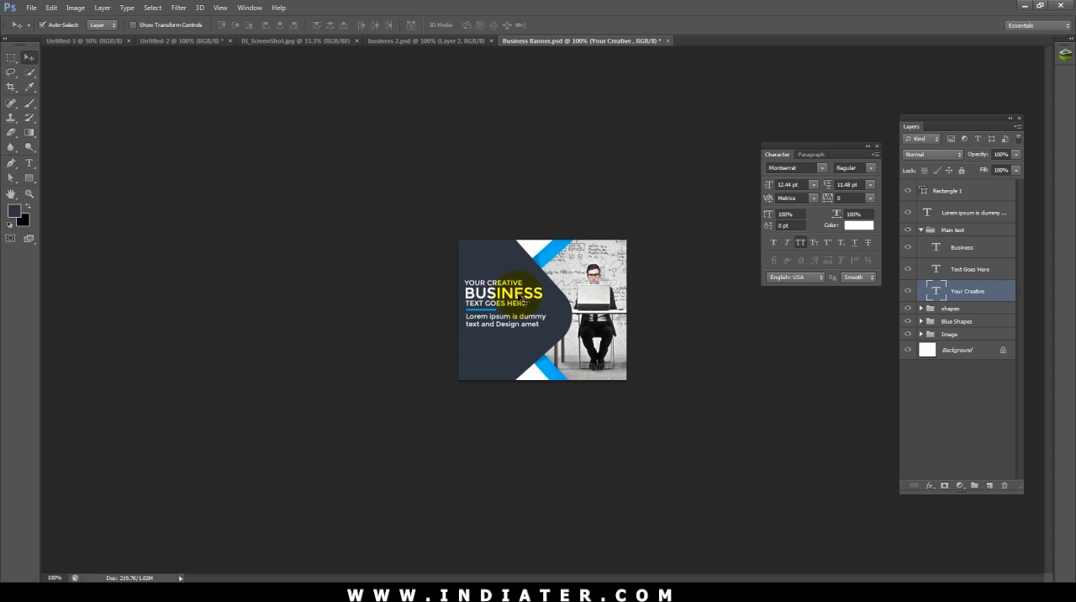
pyautogui.keyDown('shift'); pyautogui.click(519, 296); pyautogui.keyUp('shift')
pyautogui.press('Up')
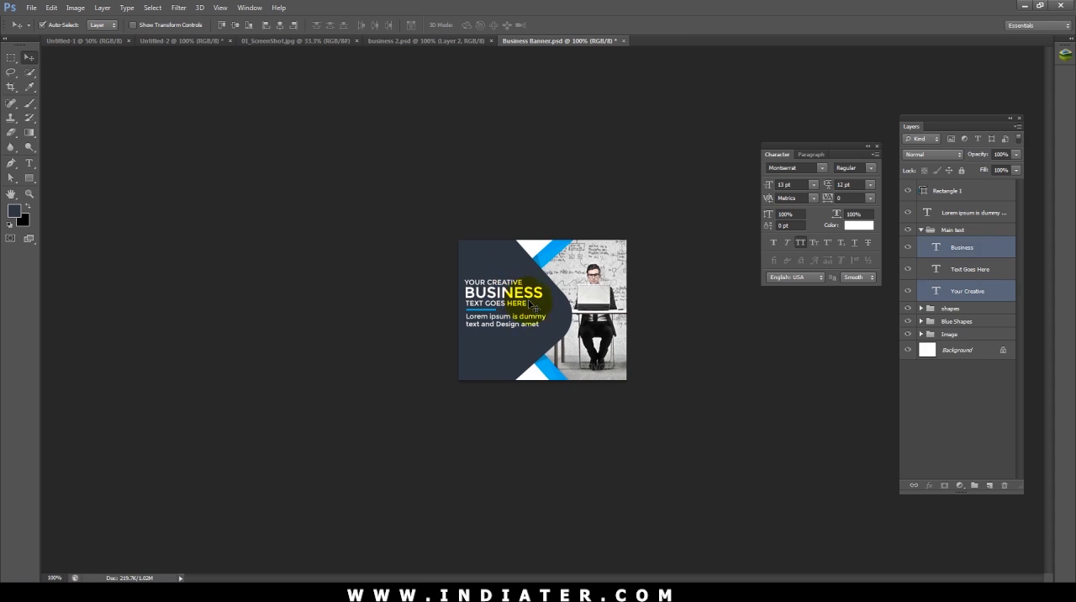
pyautogui.click(678, 354)
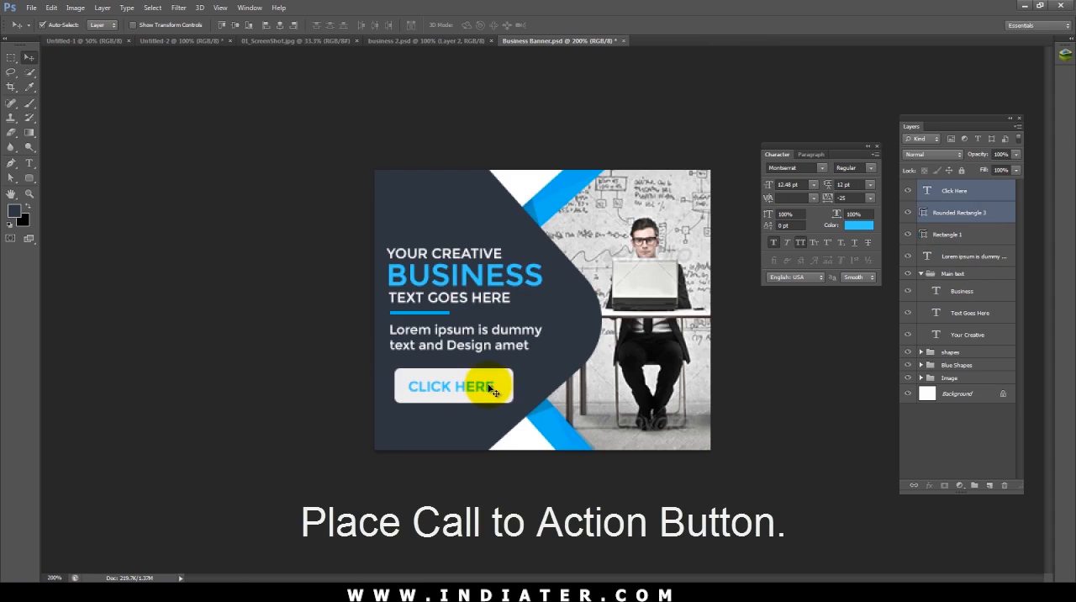
# Step: Shift the Click Here button left under the paragraph text and center its label horizontally and vertically within the button
pyautogui.press('Left')
pyautogui.press('Up')
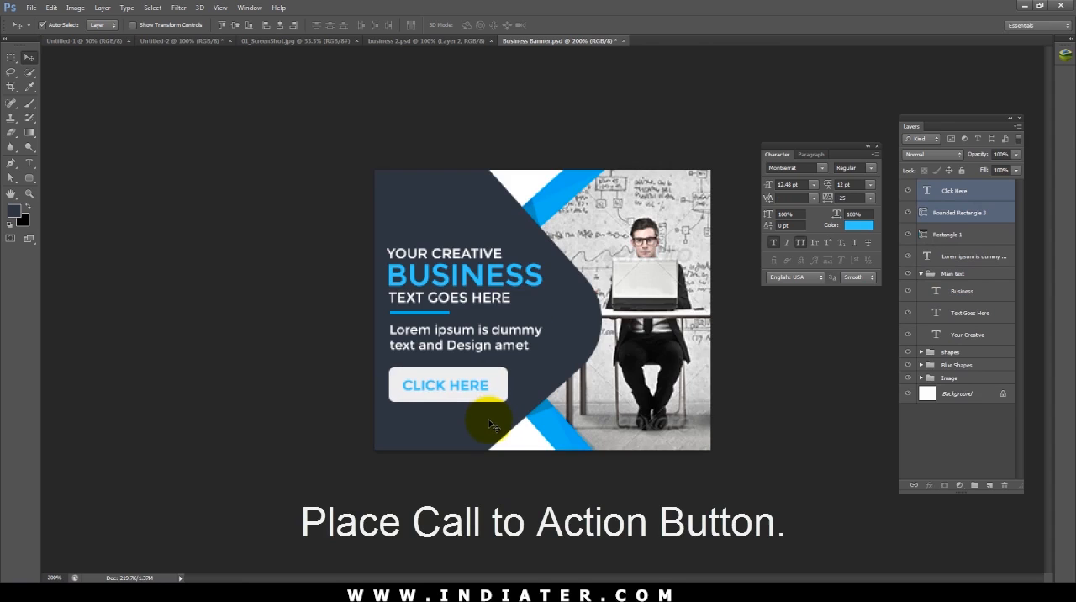
pyautogui.click(476, 389)
pyautogui.press('Down')
pyautogui.press('Right')
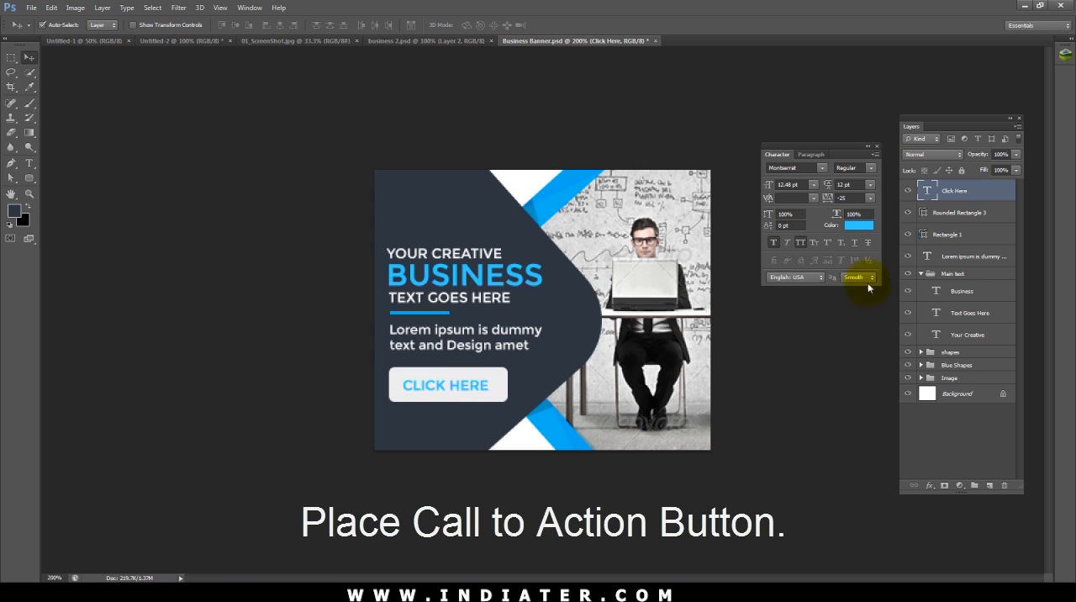
pyautogui.click(957, 197)
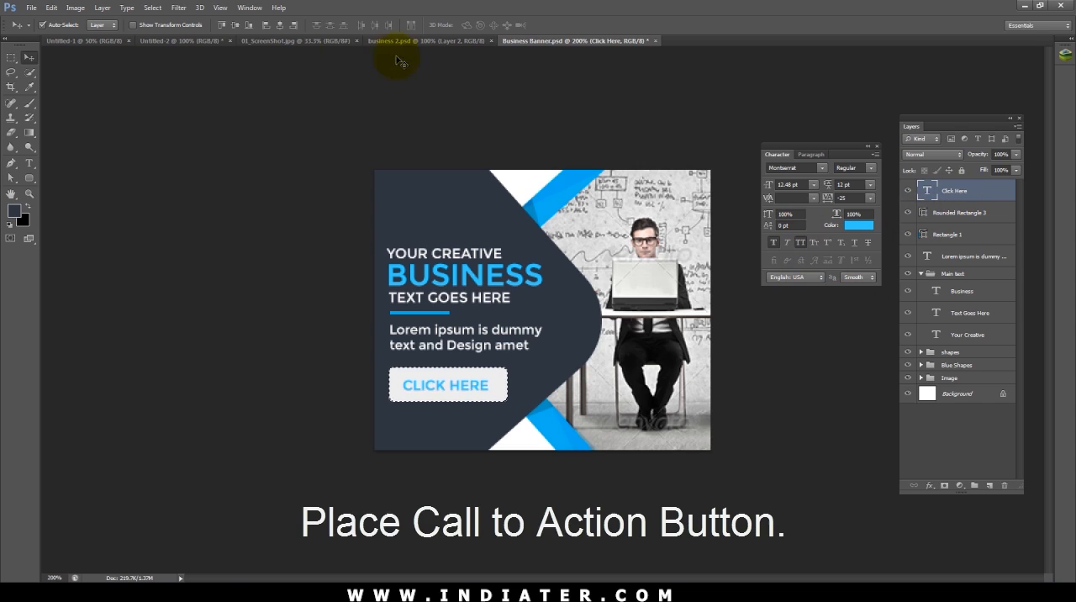
pyautogui.click(233, 29)
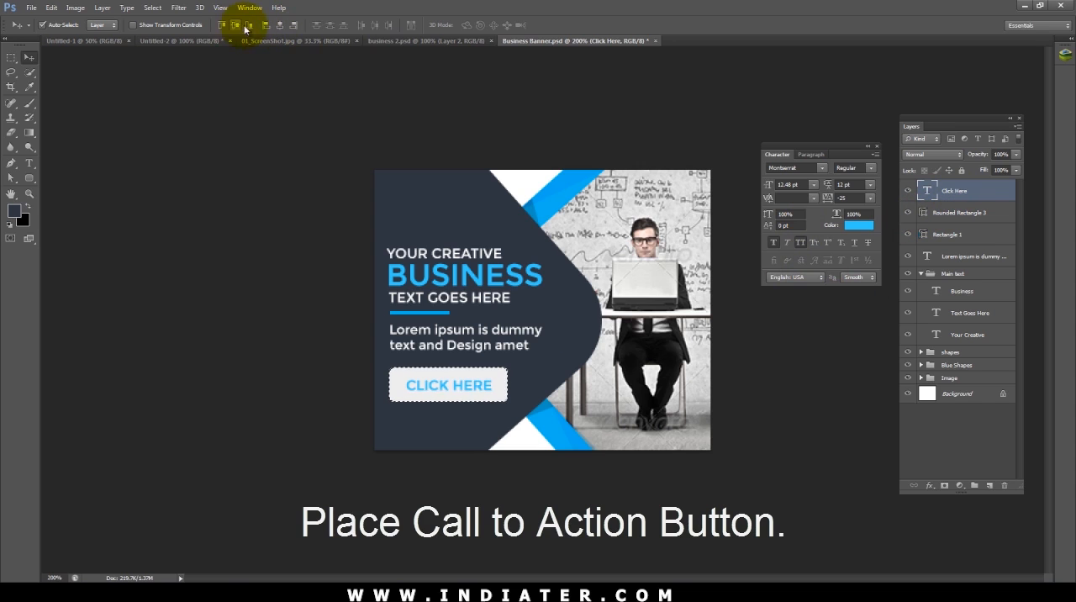
# Step: Turn off faux bold on the Click Here text, clear the selection and set the font style to Bold
pyautogui.click(774, 243)
pyautogui.click(774, 243)
pyautogui.hotkey('ctrl', 'd')
pyautogui.click(871, 169)
pyautogui.click(871, 186)
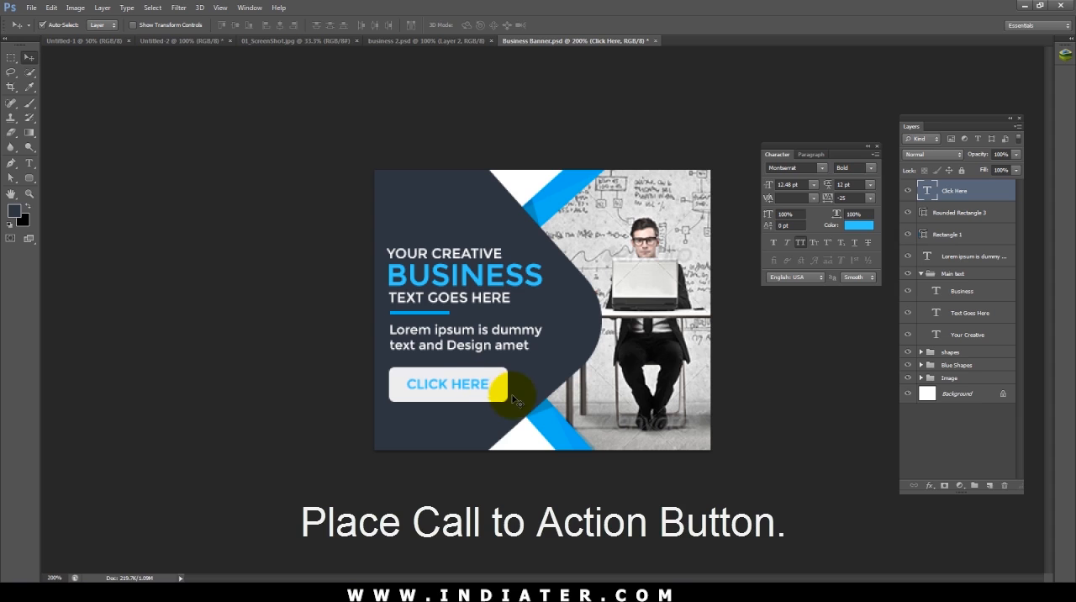
# Step: Change the Click Here text color to dark gray #363637
pyautogui.click(860, 225)
pyautogui.click(524, 359)
pyautogui.click(71, 425)
pyautogui.moveTo(71, 425); pyautogui.dragTo(68, 422)
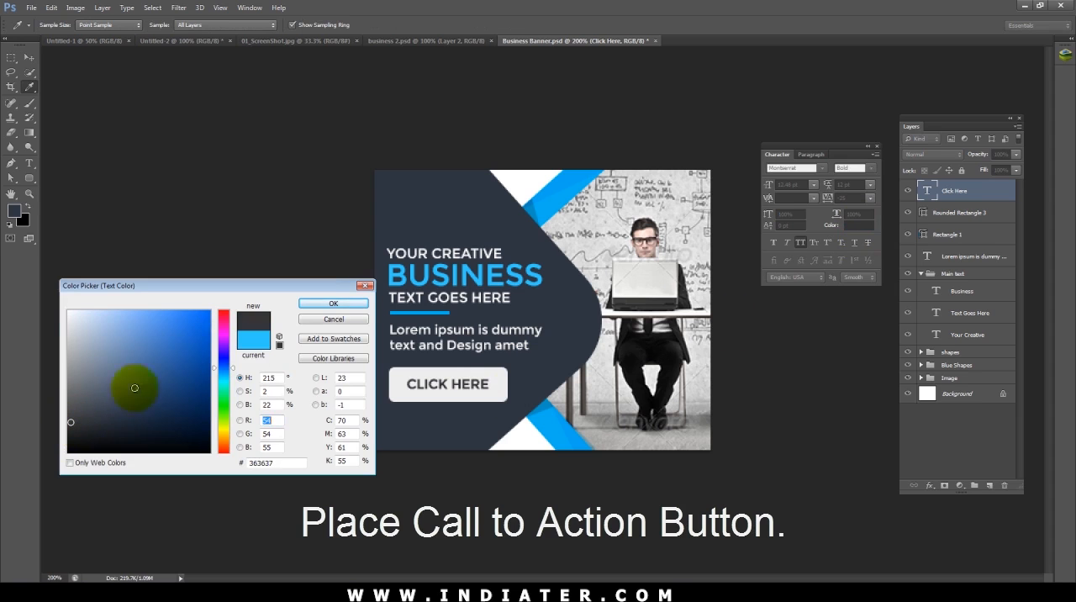
pyautogui.click(333, 303)
pyautogui.press('v')
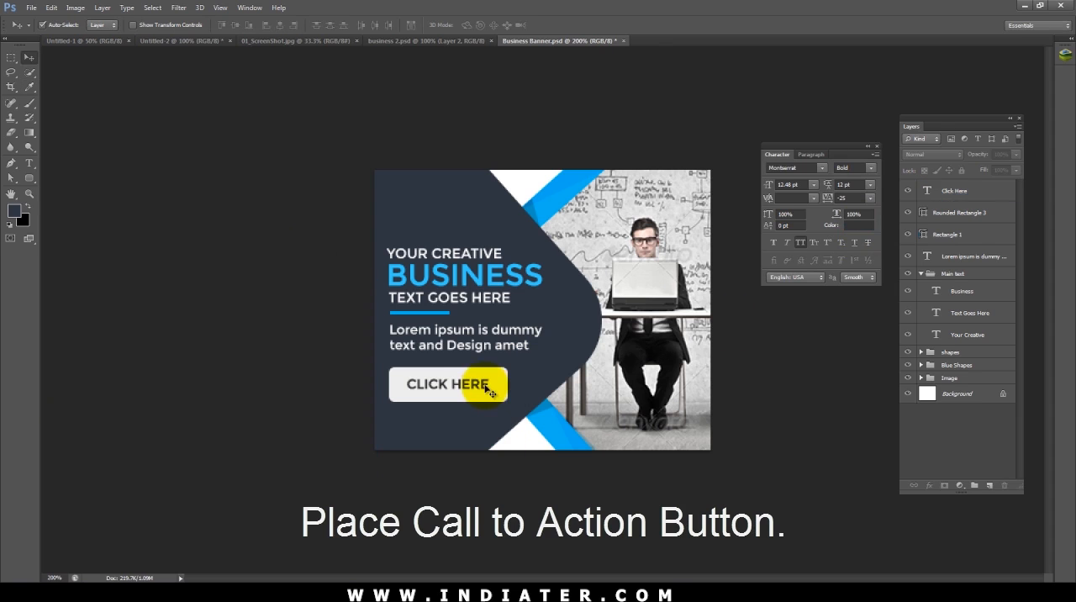
# Step: Scale the Click Here button and its label together to about 93% and nudge them into line with the text above
pyautogui.click(494, 389)
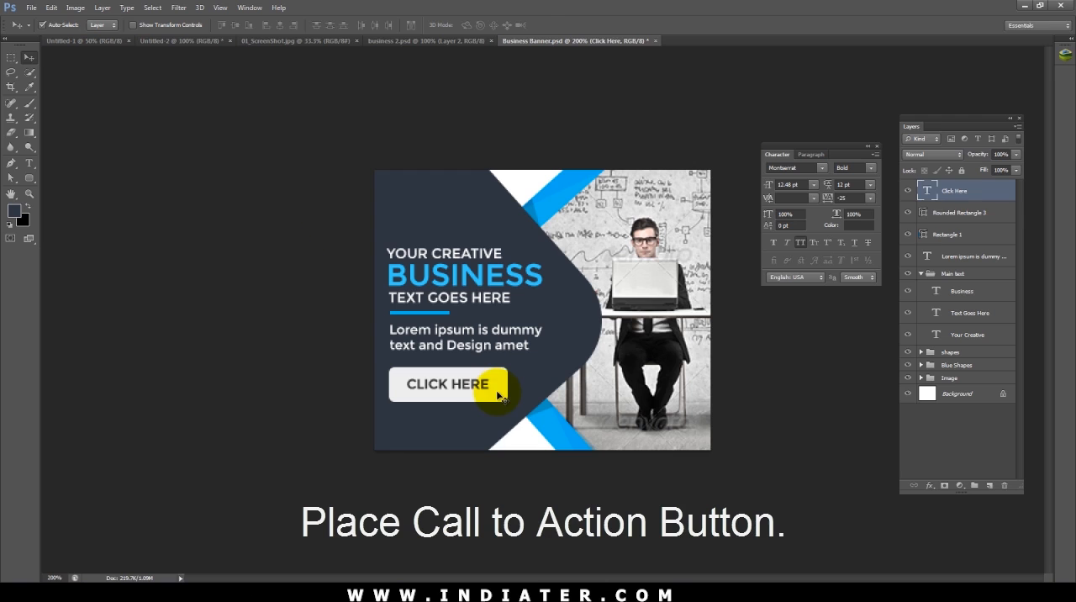
pyautogui.keyDown('shift'); pyautogui.click(498, 395); pyautogui.keyUp('shift')
pyautogui.hotkey('ctrl', 't')
pyautogui.moveTo(507, 384); pyautogui.dragTo(502, 383)
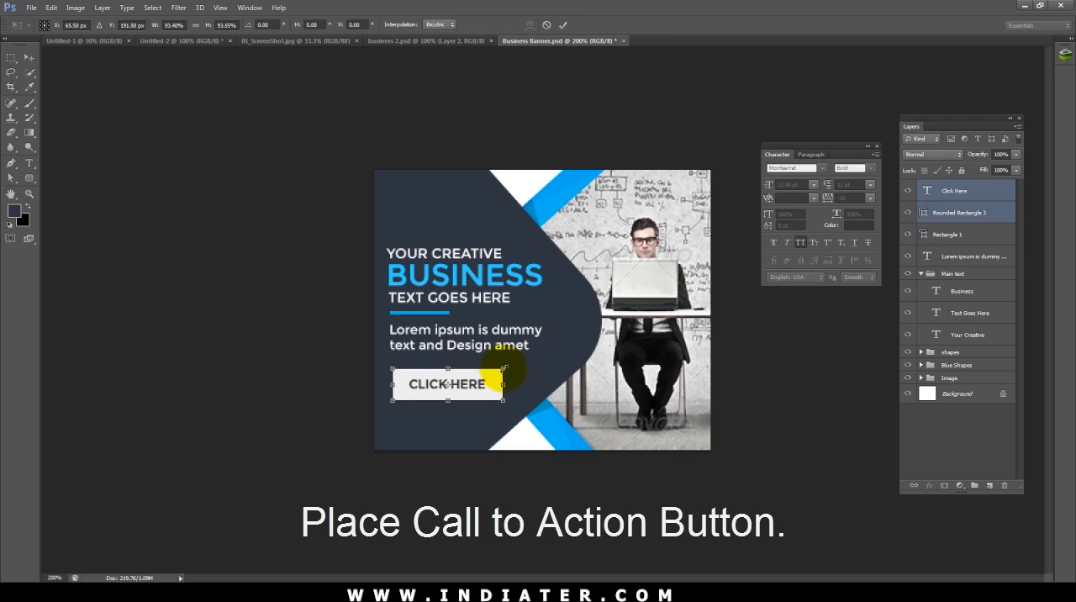
pyautogui.press('Return')
pyautogui.press('Down')
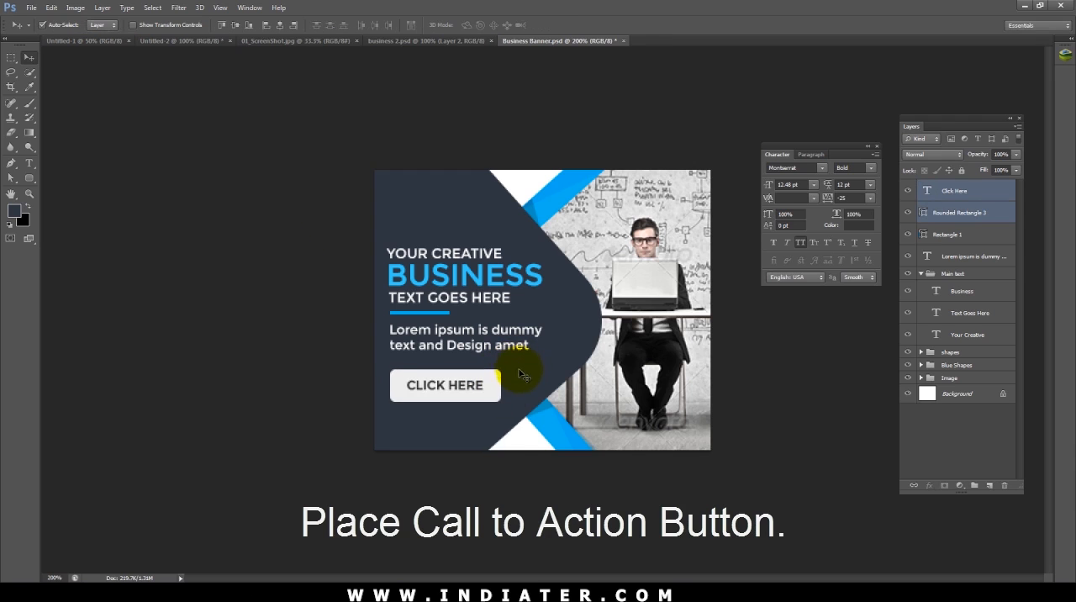
pyautogui.click(501, 478)
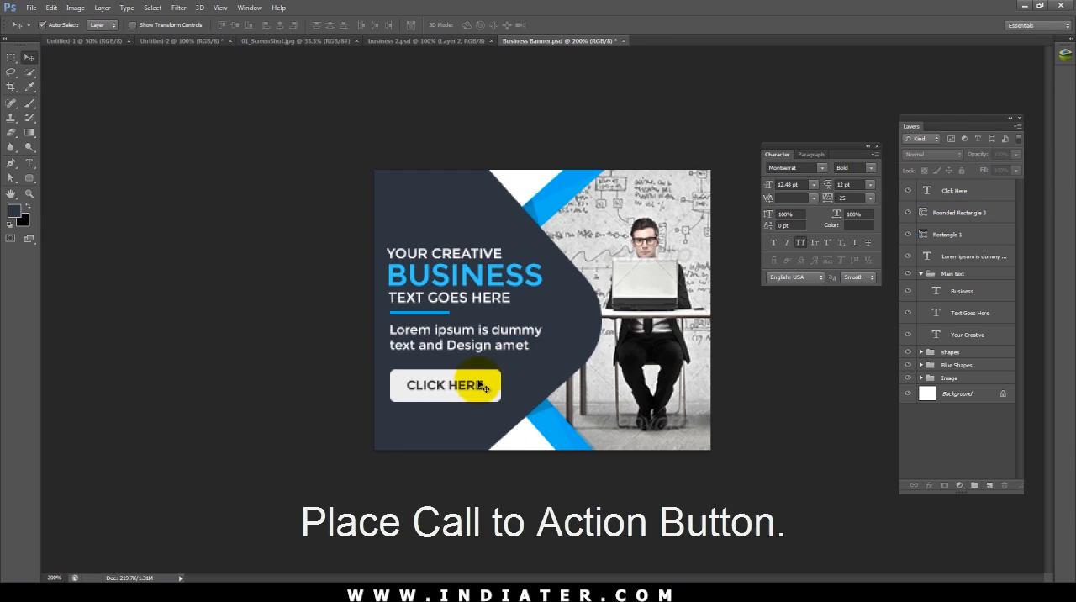
# Step: Check the banner at 100% size and save the document
pyautogui.hotkey('ctrl', '-')
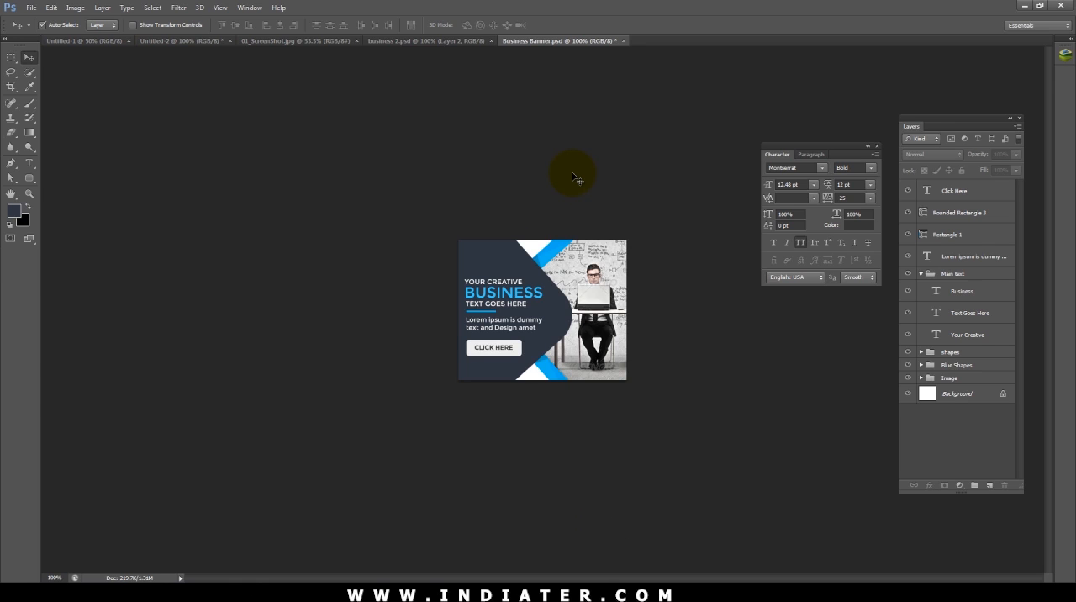
pyautogui.hotkey('ctrl', '+')
pyautogui.hotkey('ctrl', '-')
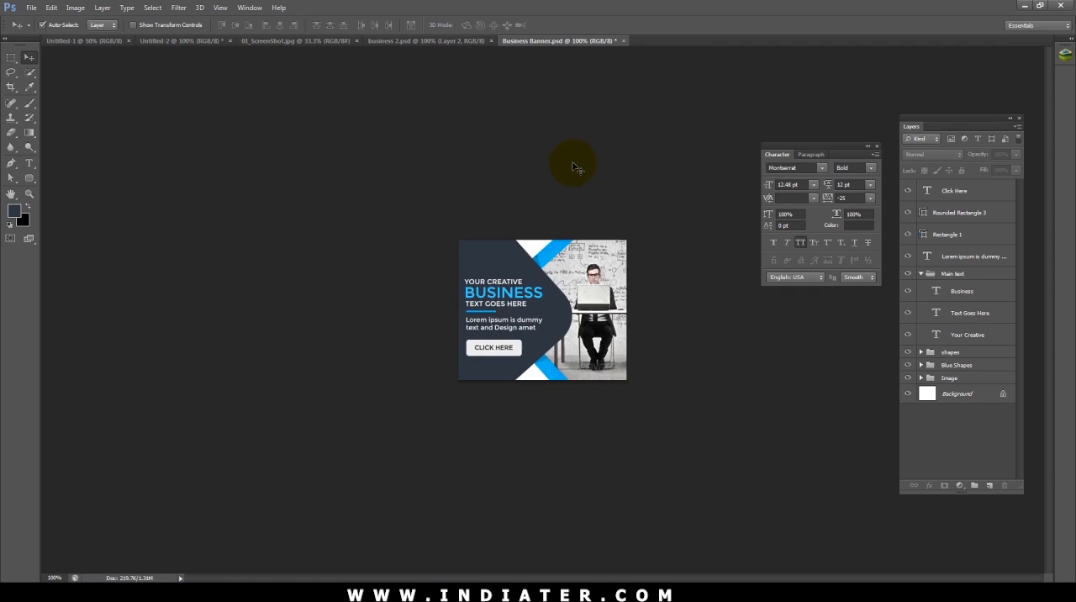
pyautogui.hotkey('ctrl', '+')
pyautogui.hotkey('ctrl', 's')
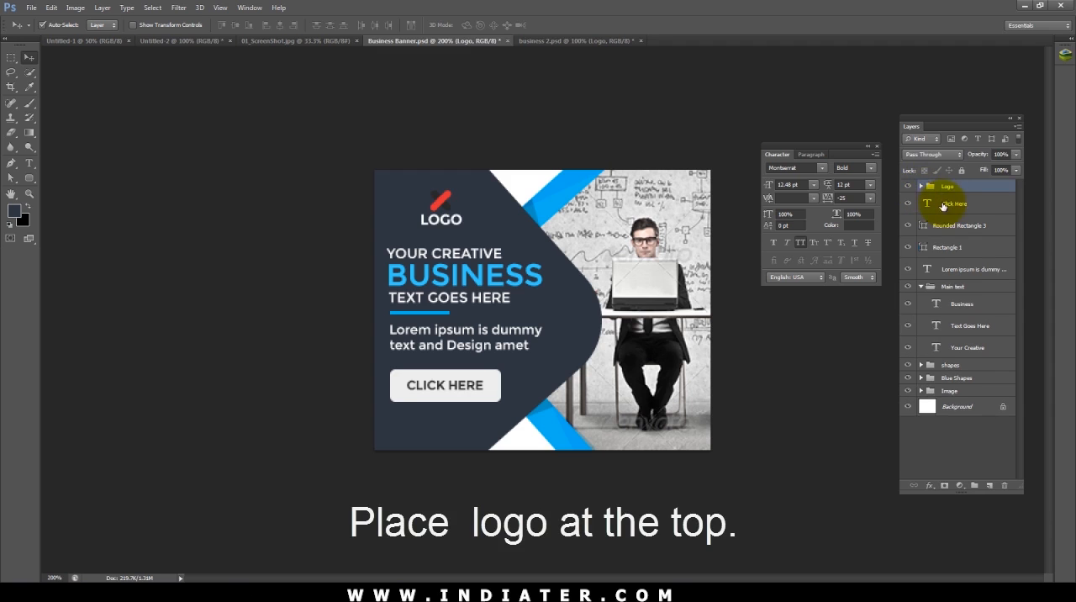
# Step: Recolor the logo mark, making Shape 2 blue #00b2f0 and Shape 3 the white of the headline text
pyautogui.click(921, 186)
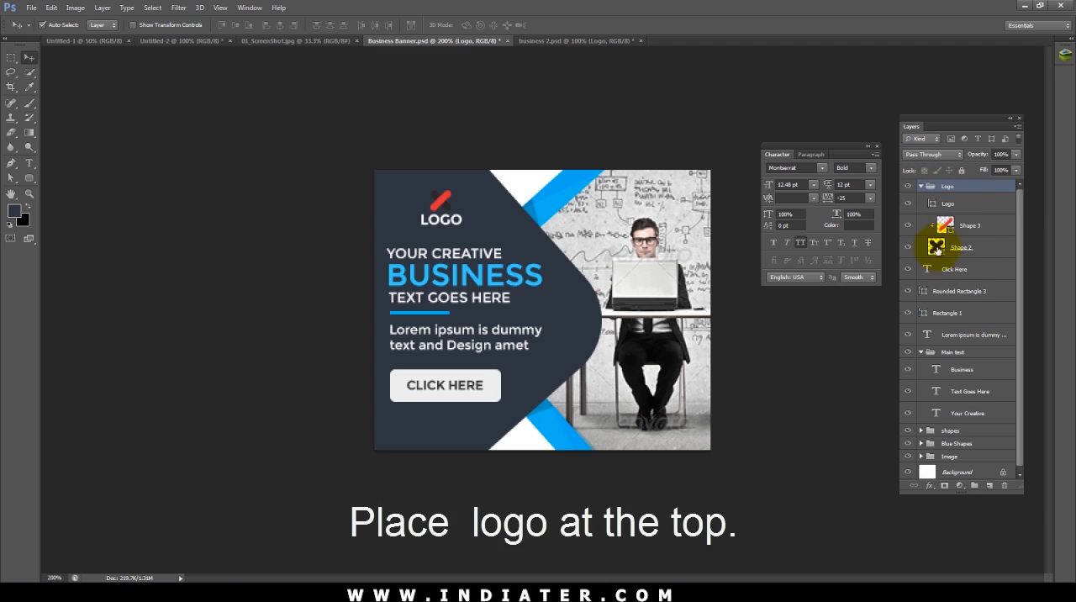
pyautogui.doubleClick(936, 247)
pyautogui.click(563, 187)
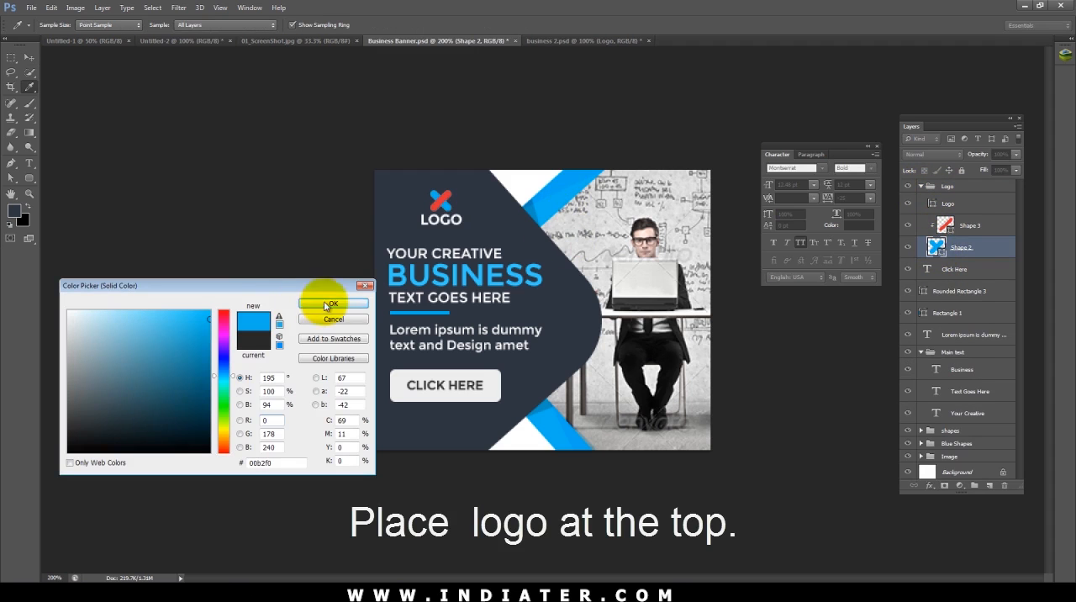
pyautogui.click(334, 298)
pyautogui.doubleClick(946, 224)
pyautogui.click(414, 250)
pyautogui.click(334, 302)
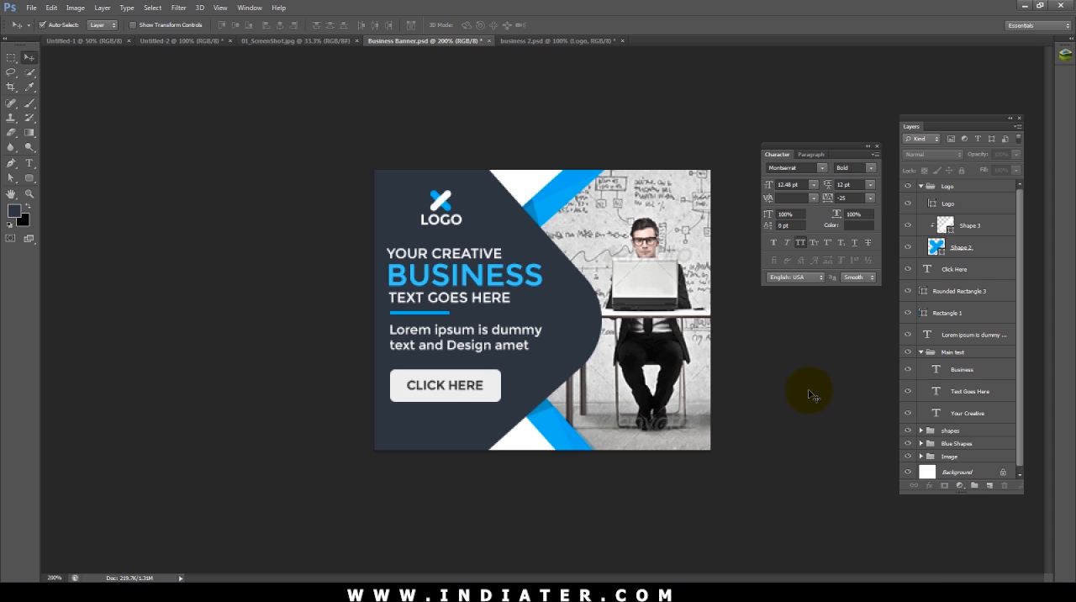
# Step: Duplicate the navy rounded rectangle, scaling the copy to about 76% and placing it toward the banner's lower right
pyautogui.click(540, 396)
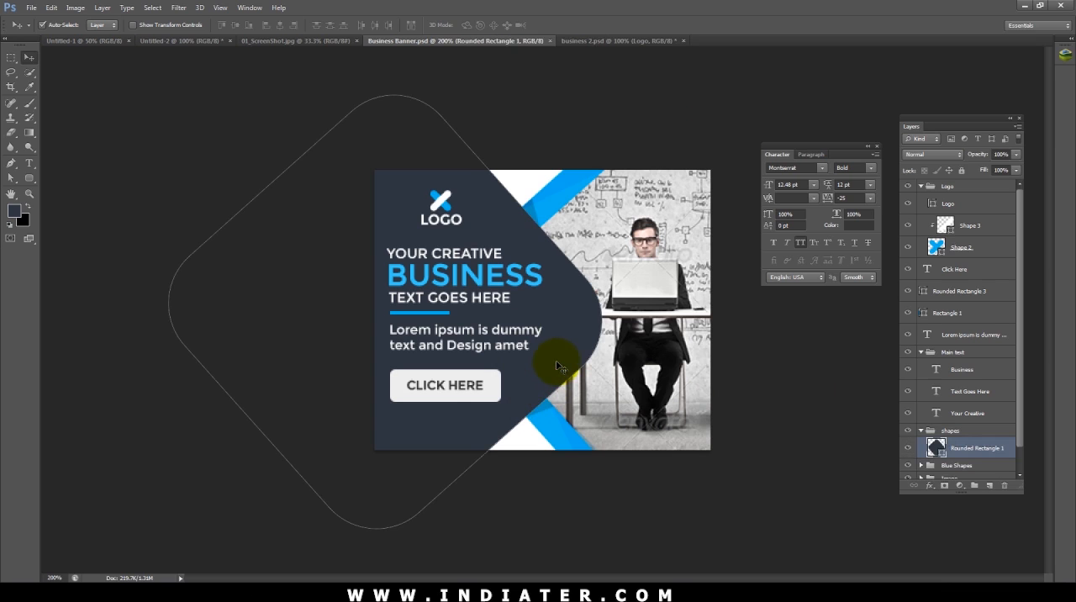
pyautogui.hotkey('ctrl', 'j')
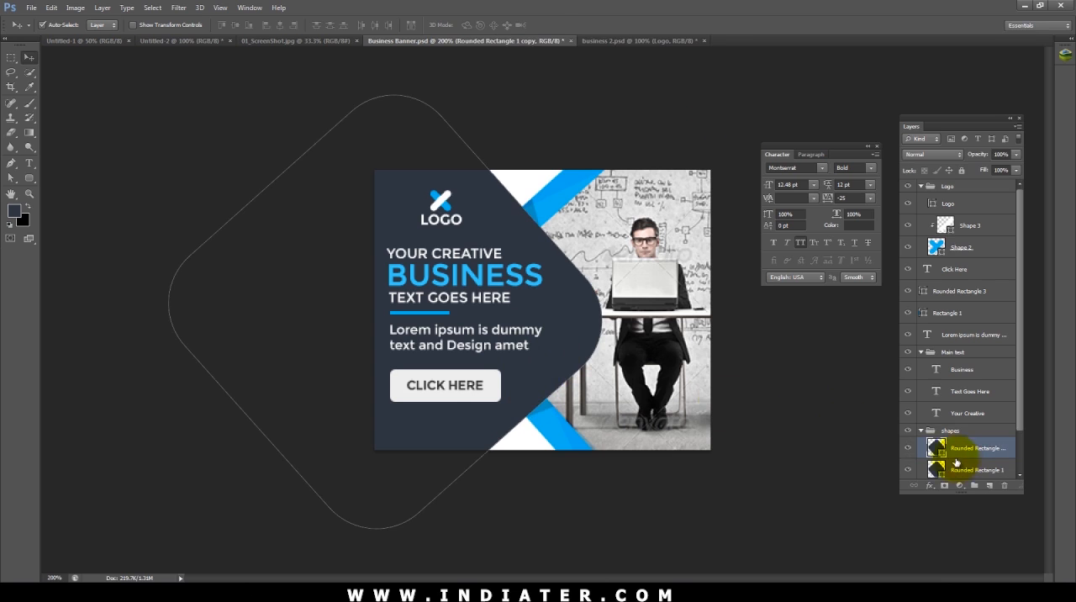
pyautogui.hotkey('ctrl', 't')
pyautogui.moveTo(575, 149); pyautogui.dragTo(560, 157)
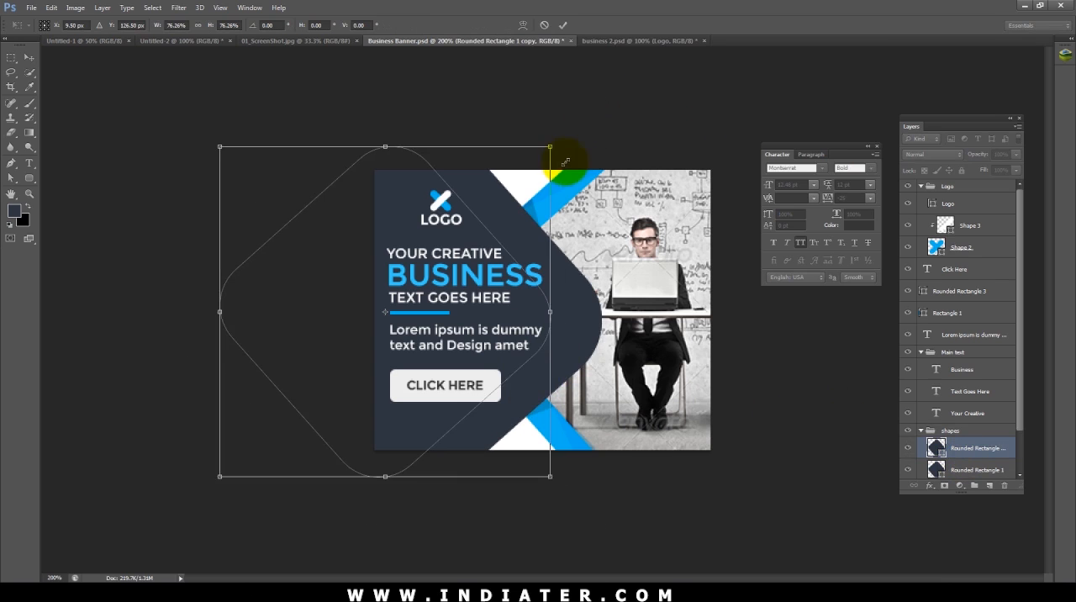
pyautogui.moveTo(553, 325); pyautogui.dragTo(670, 381)
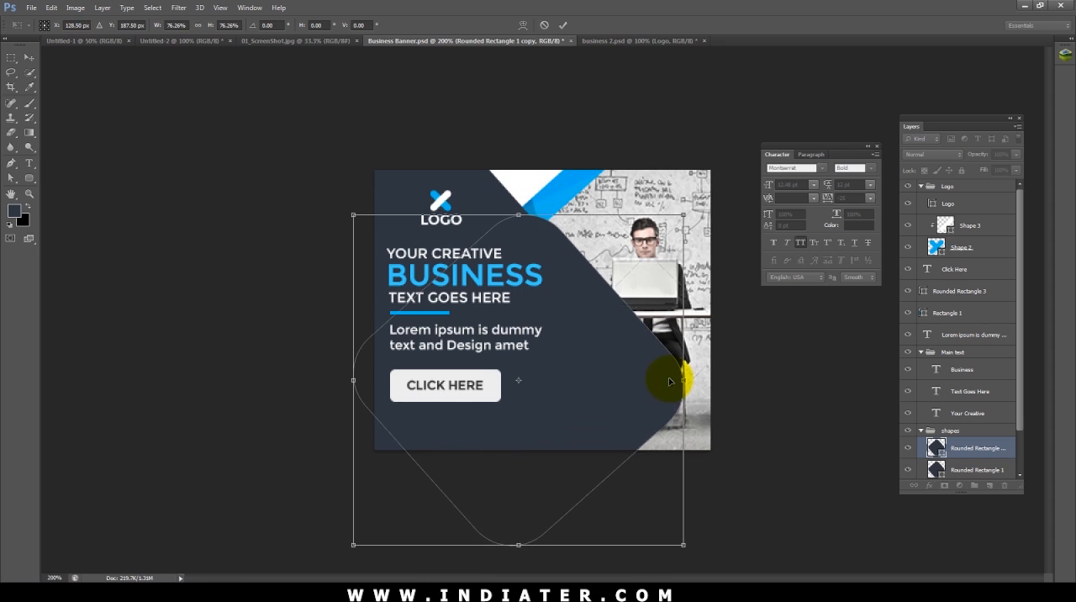
pyautogui.press('Return')
# Step: Clip the smaller rounded rectangle copy to the original navy rounded rectangle
pyautogui.moveTo(958, 449); pyautogui.dragTo(960, 464)
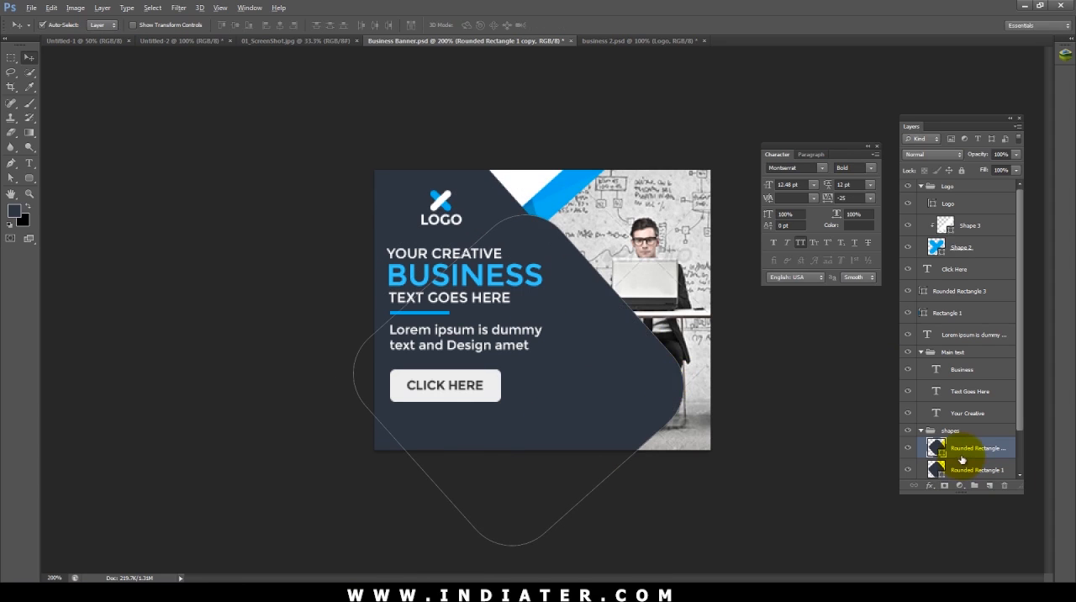
pyautogui.keyDown('alt'); pyautogui.click(963, 455); pyautogui.keyUp('alt')
pyautogui.click(772, 506)
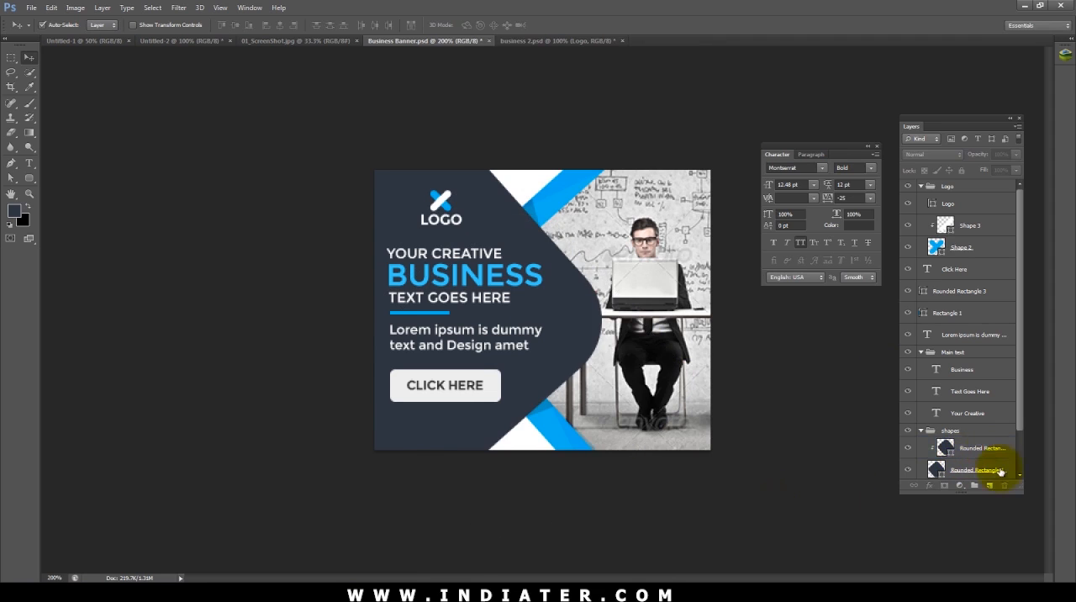
# Step: Try blend modes such as Multiply, Lighten, Overlay, Linear Light and Luminosity on the clipped rounded rectangle copy
pyautogui.click(980, 449)
pyautogui.click(924, 157)
pyautogui.click(923, 158)
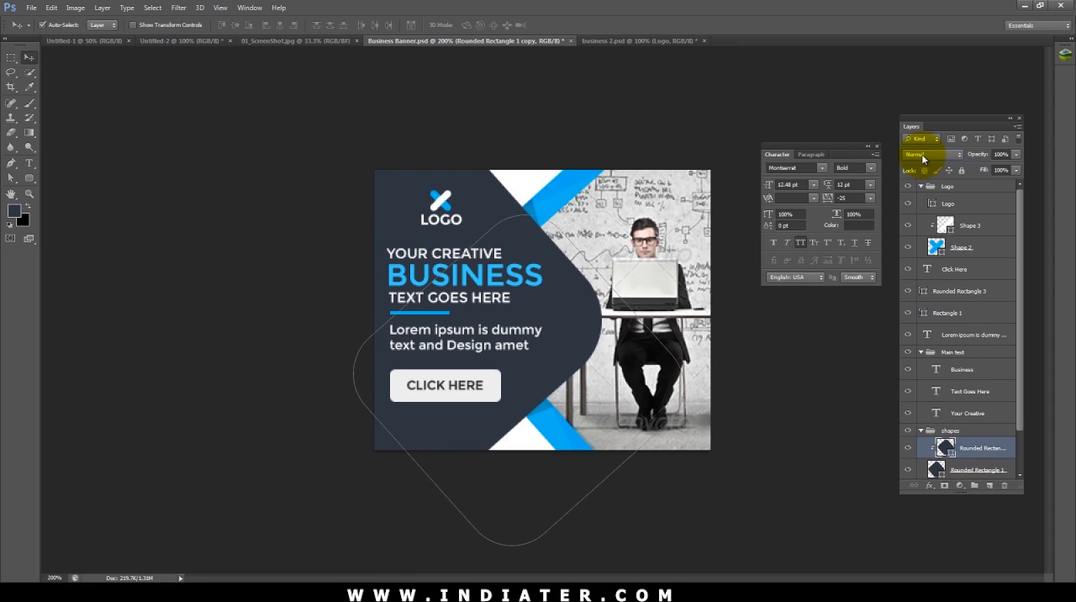
pyautogui.scroll(-2, 923, 158)
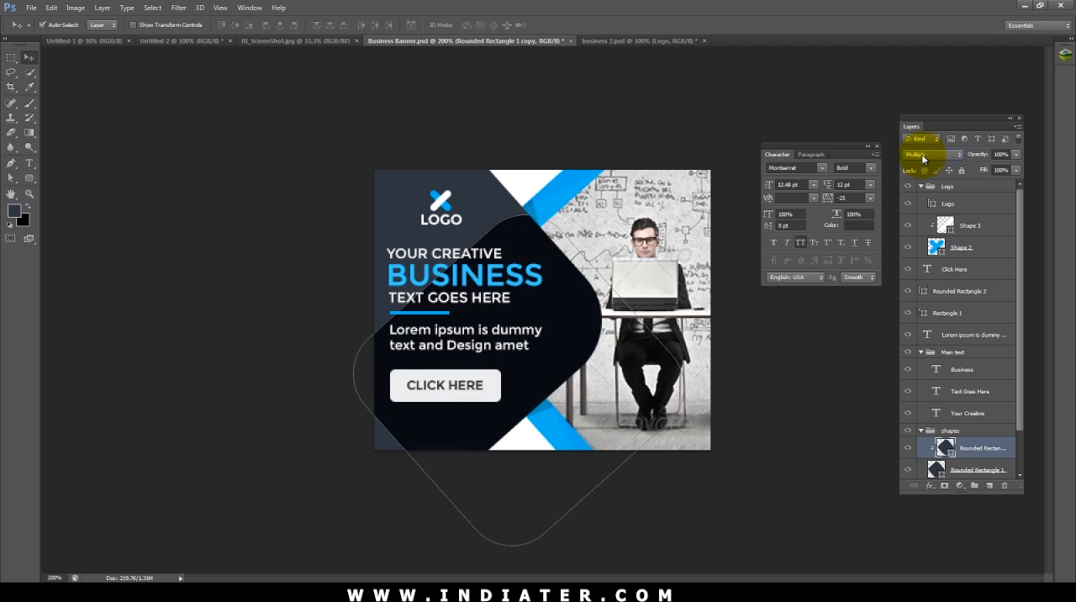
pyautogui.scroll(-1, 924, 158)
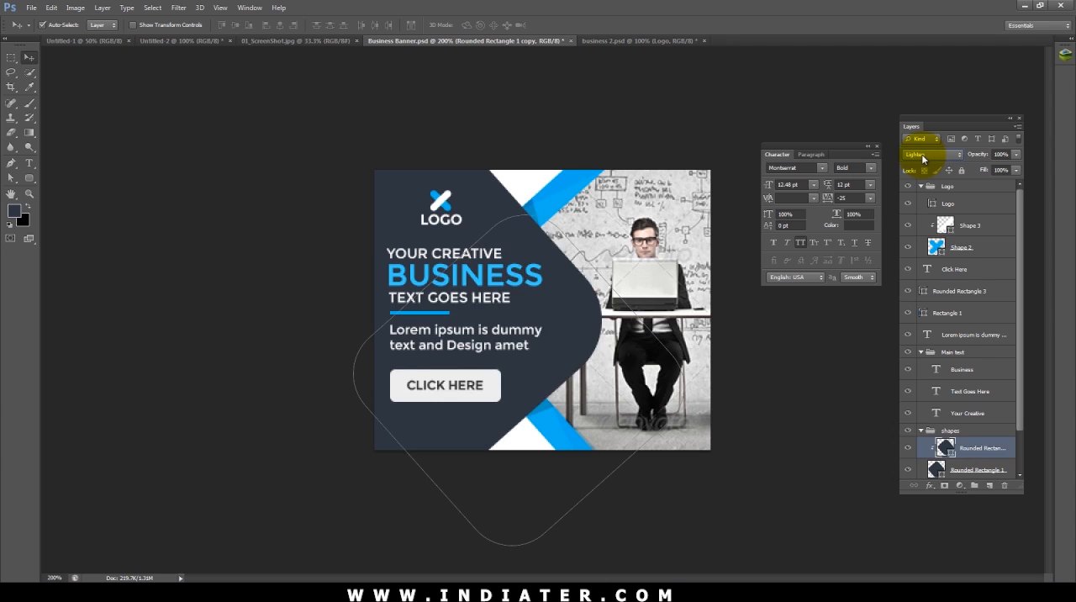
pyautogui.scroll(-1, 924, 158)
pyautogui.scroll(-2, 924, 158)
pyautogui.scroll(1, 924, 158)
pyautogui.click(826, 377)
pyautogui.click(996, 456)
pyautogui.click(937, 157)
pyautogui.click(938, 158)
pyautogui.scroll(-1, 938, 158)
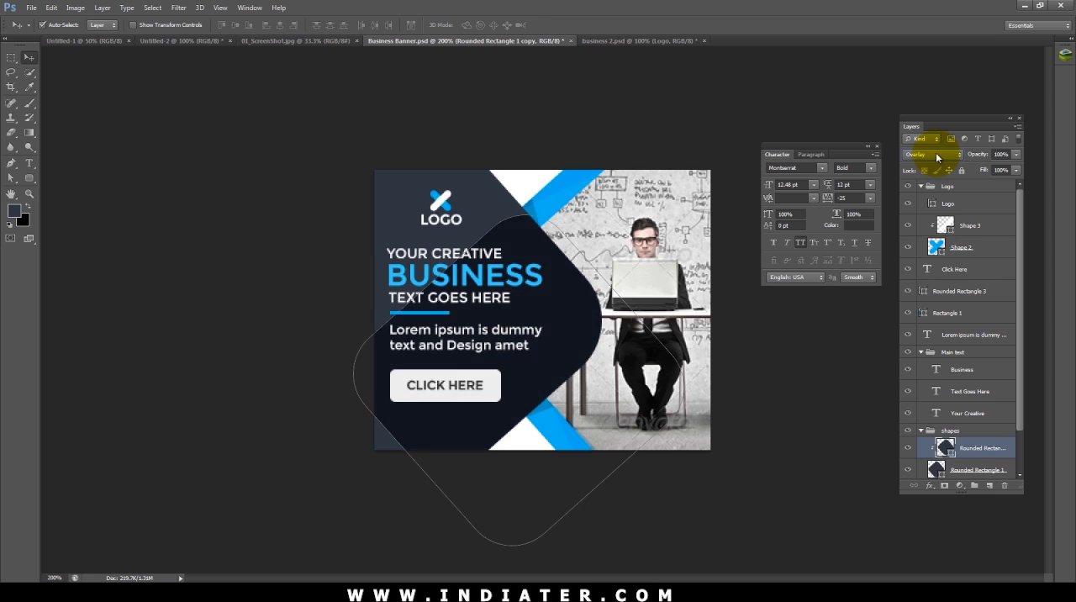
pyautogui.scroll(-1, 938, 158)
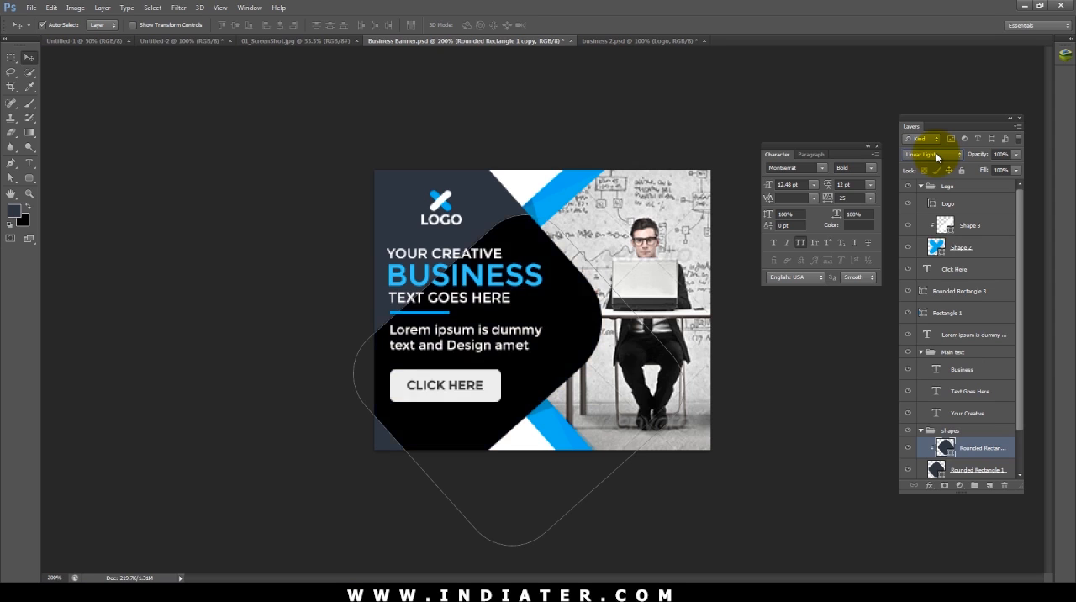
pyautogui.scroll(-1, 938, 157)
pyautogui.scroll(-2, 937, 158)
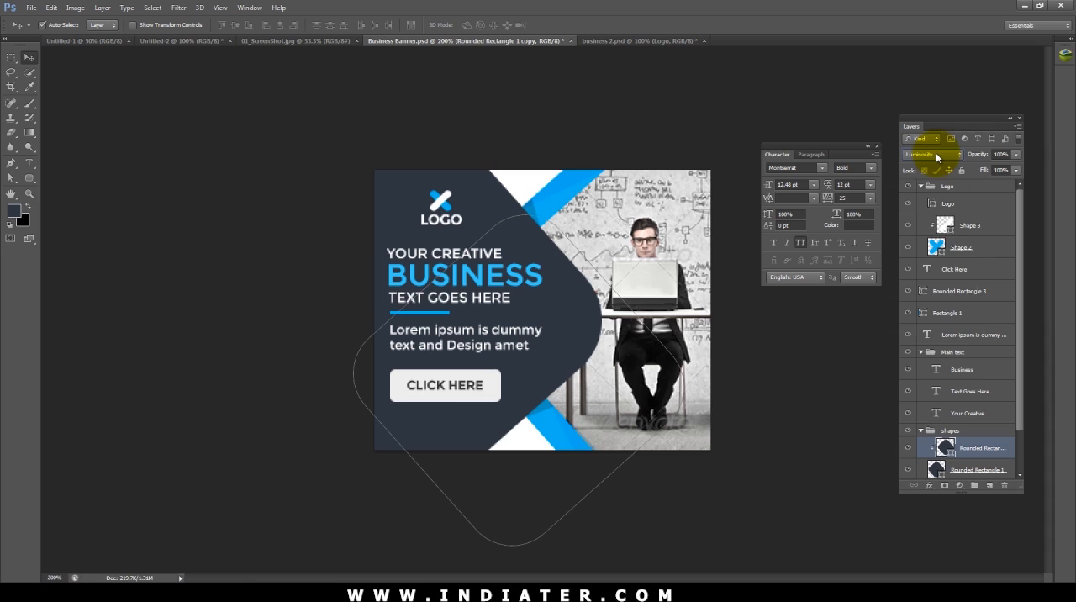
# Step: Set the clipped rounded rectangle copy to the Screen blend mode at 20% opacity
pyautogui.click(938, 157)
pyautogui.click(927, 162)
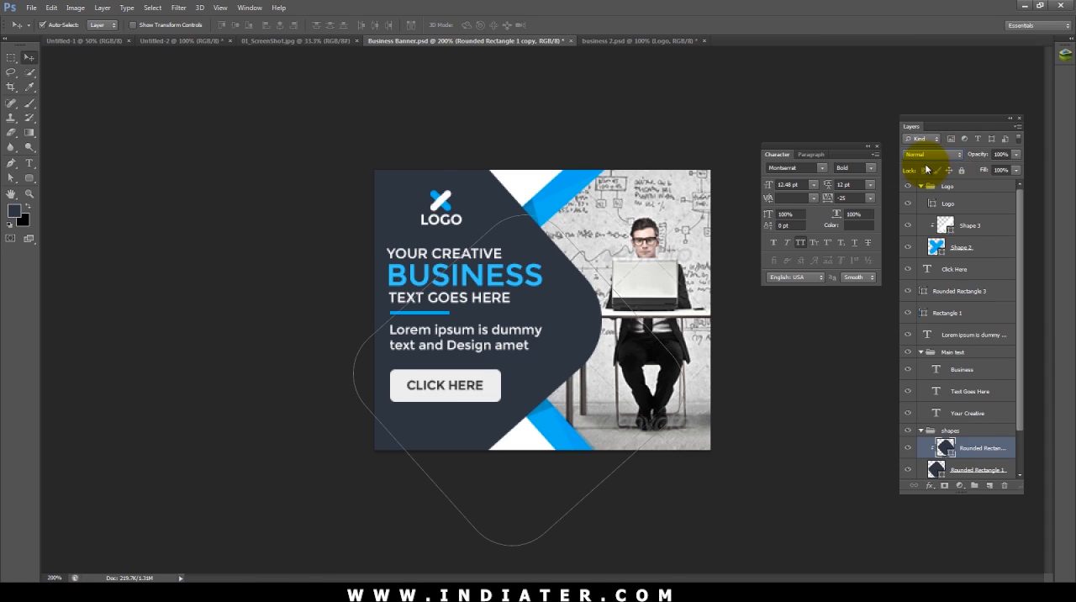
pyautogui.press('Down')
pyautogui.press('Down')
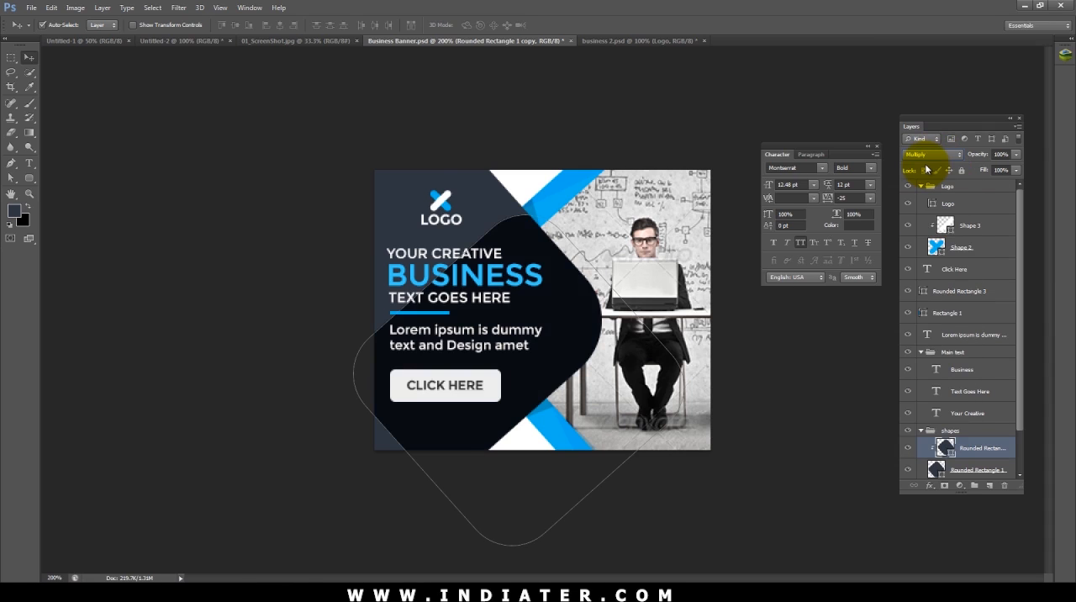
pyautogui.press('Down')
pyautogui.press('Down')
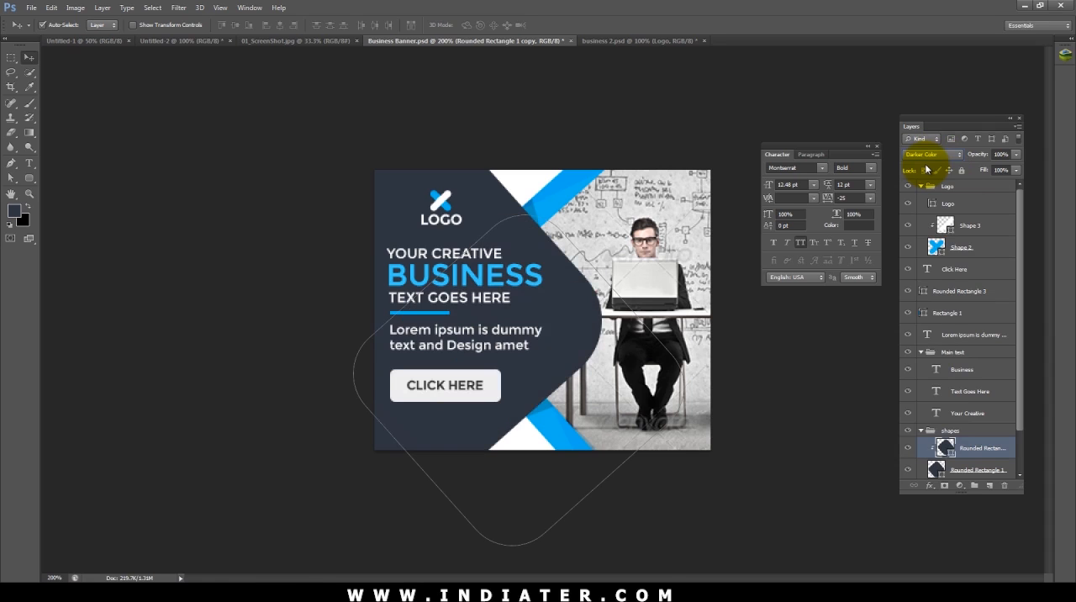
pyautogui.press('Down')
pyautogui.click(847, 496)
pyautogui.click(1002, 452)
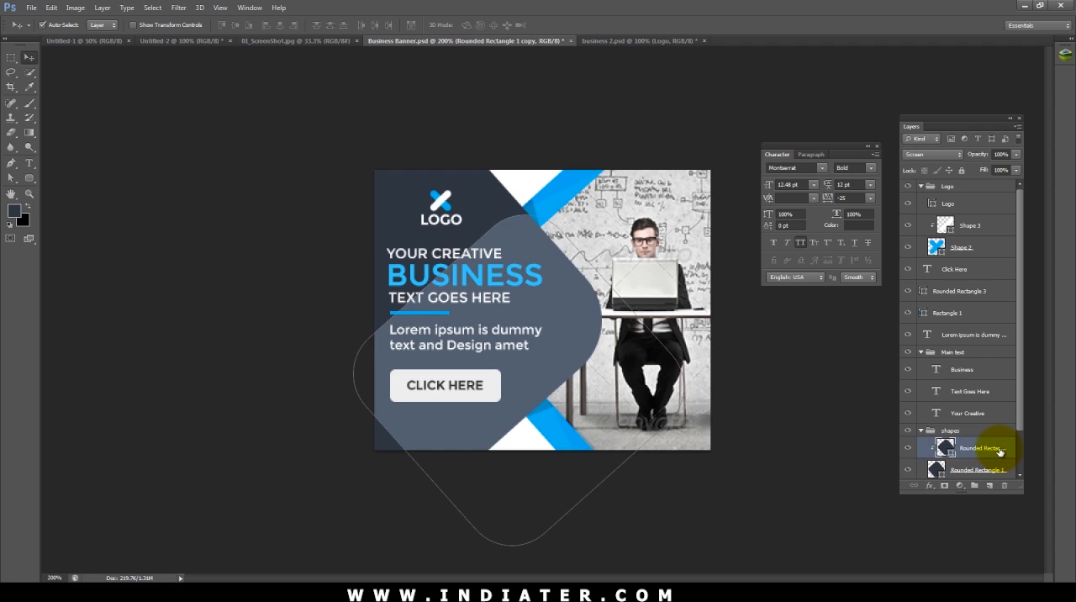
pyautogui.press('2')
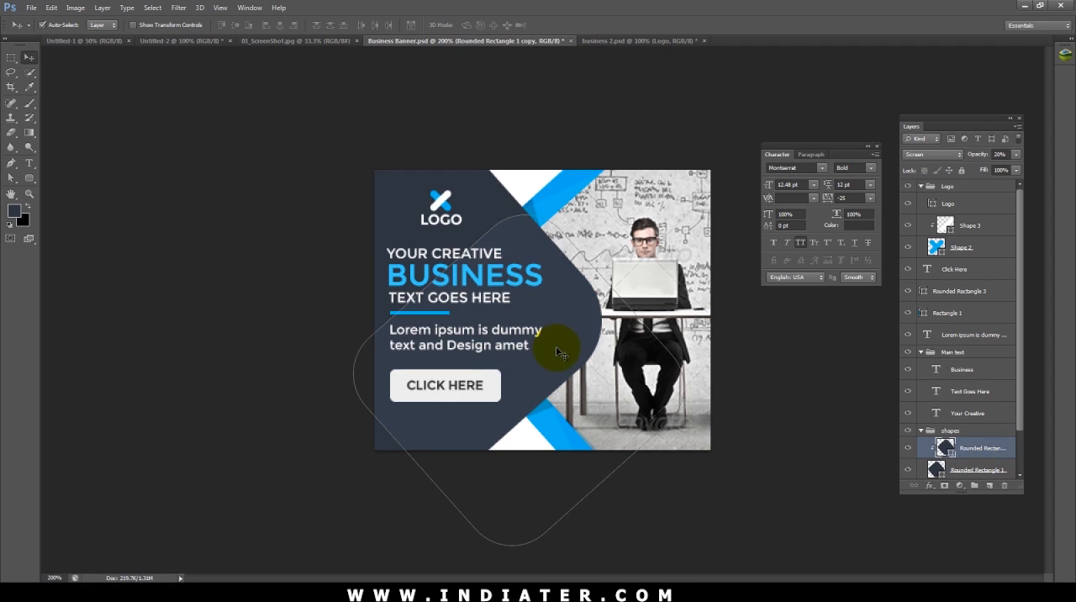
# Step: Move the clipped rounded rectangle toward the banner's upper left, then duplicate it as an offset overlay
pyautogui.moveTo(557, 352); pyautogui.dragTo(469, 238)
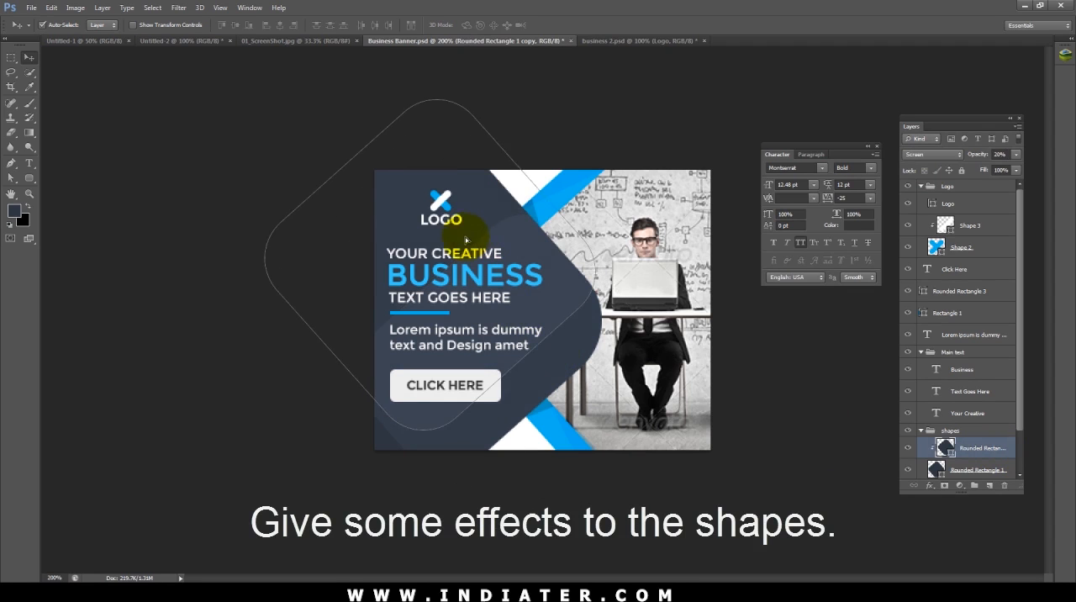
pyautogui.hotkey('ctrl', 'j')
pyautogui.click(736, 377)
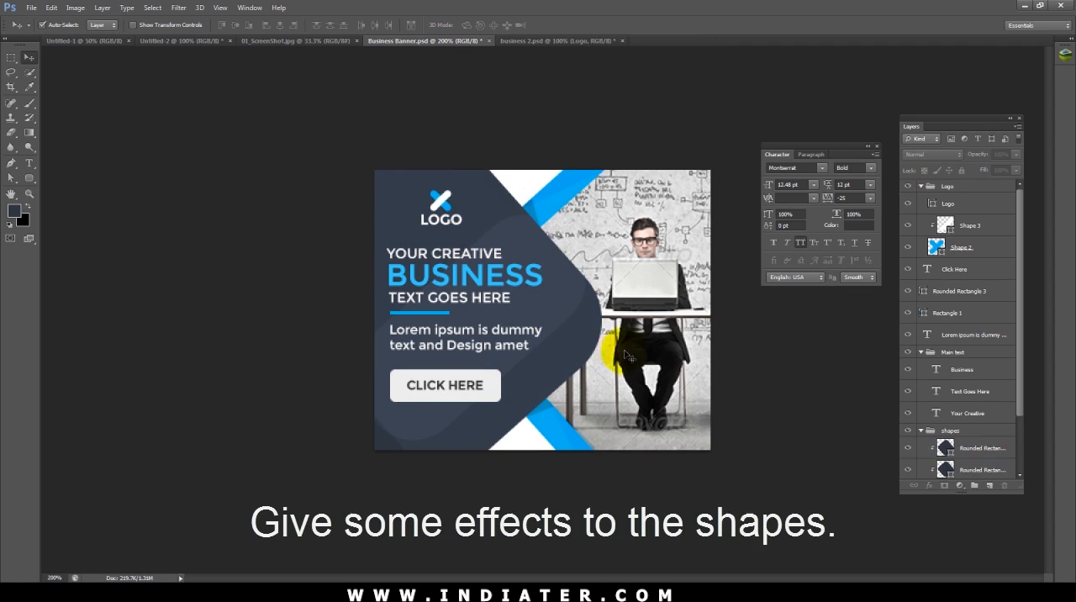
pyautogui.click(558, 309)
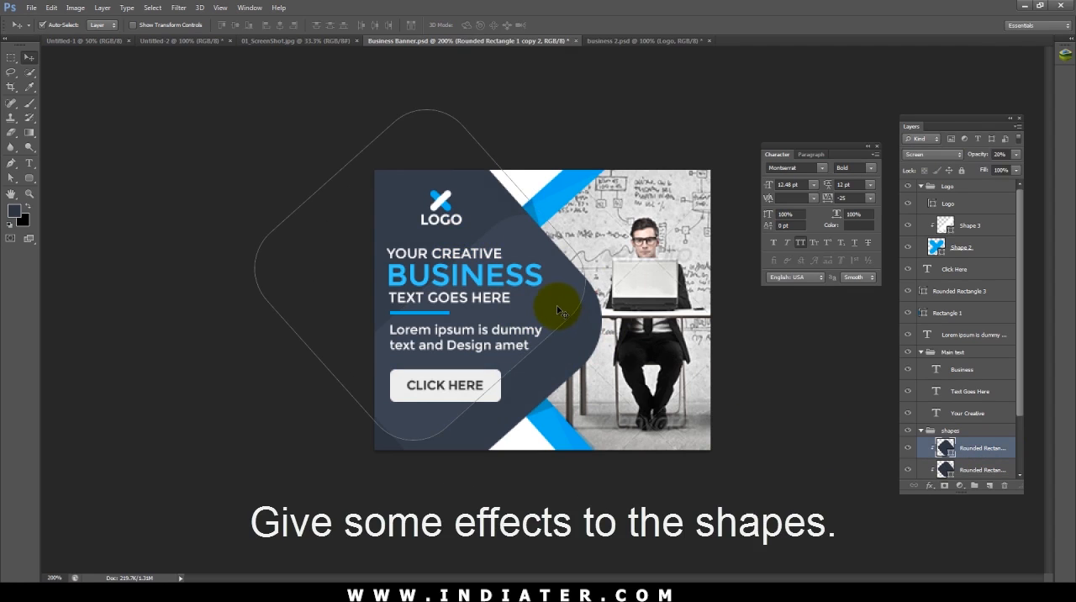
# Step: Scale the five clipped rounded rectangle copies together to about 113.6%
pyautogui.hotkey('ctrl', 't')
pyautogui.moveTo(585, 109); pyautogui.dragTo(620, 74)
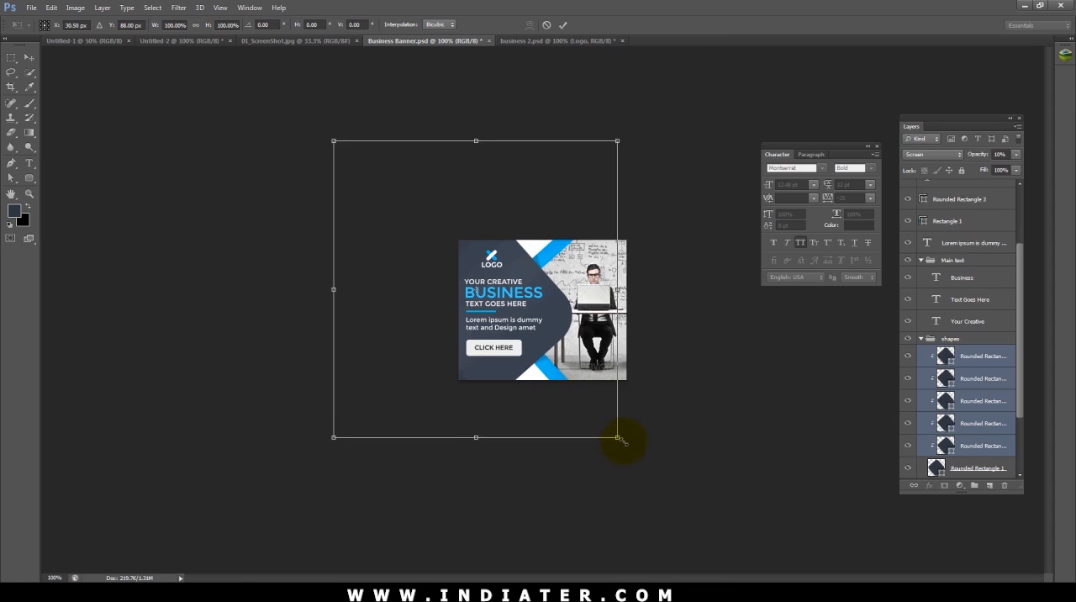
pyautogui.moveTo(620, 440); pyautogui.dragTo(649, 448)
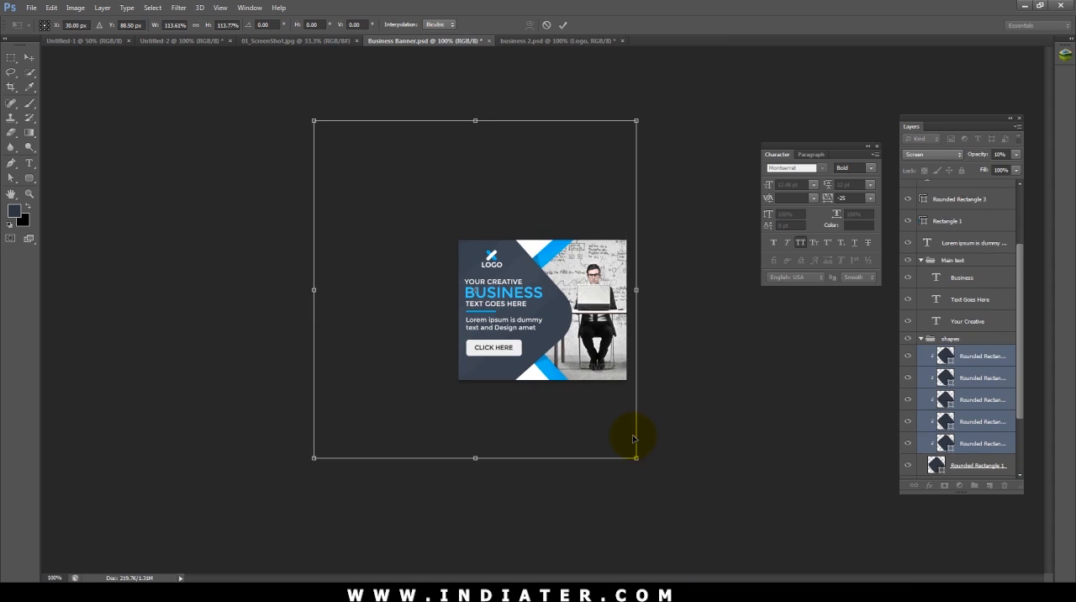
pyautogui.press('Return')
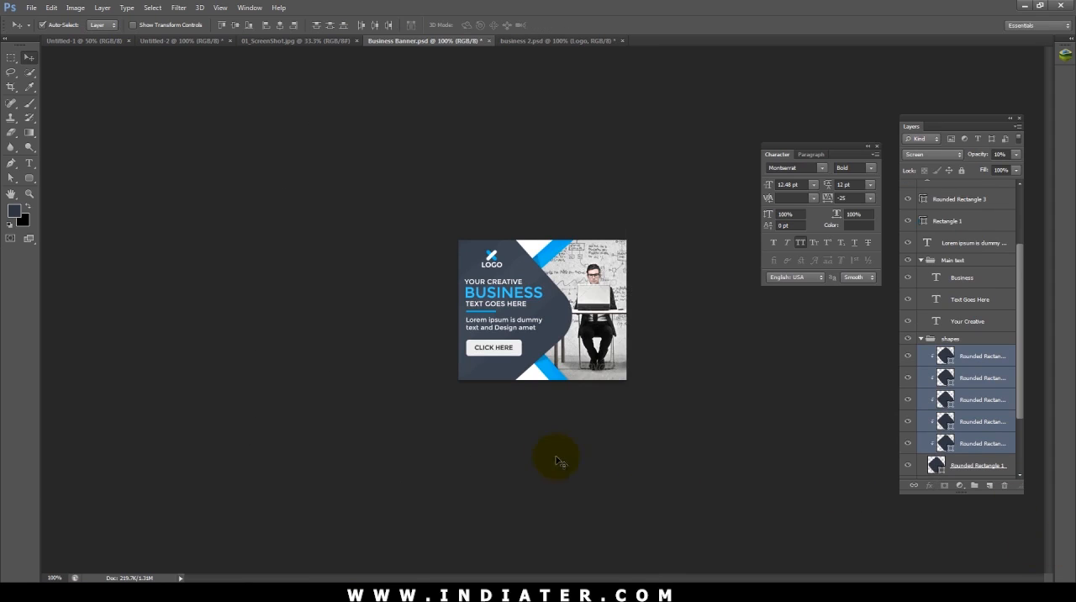
# Step: Recolor the base shape Rounded Rectangle 1 to dark navy #232a33 and check the banner at 100% size
pyautogui.hotkey('ctrl', '+')
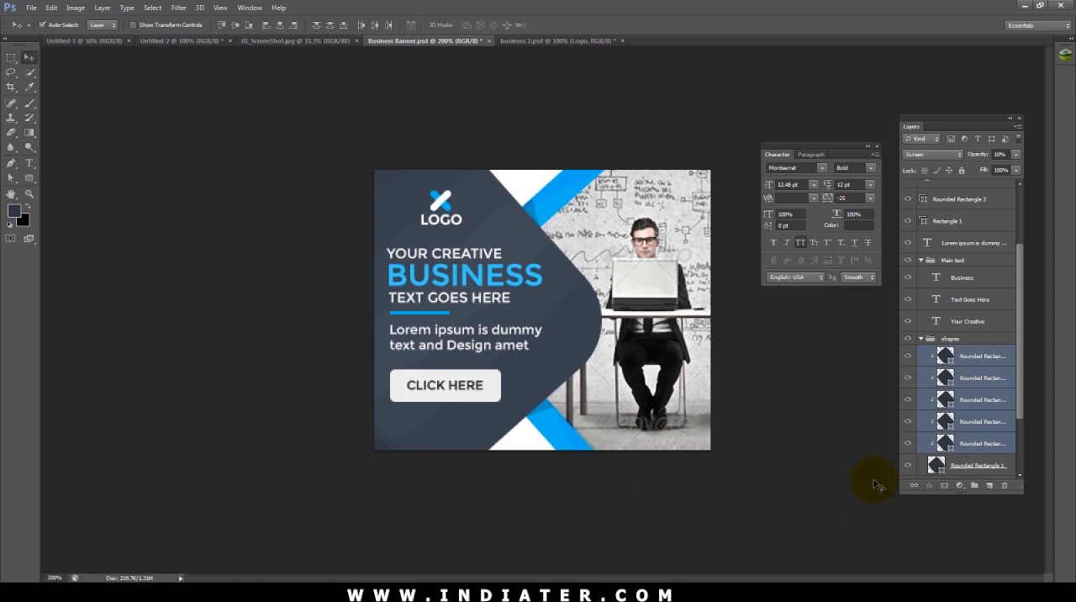
pyautogui.doubleClick(936, 465)
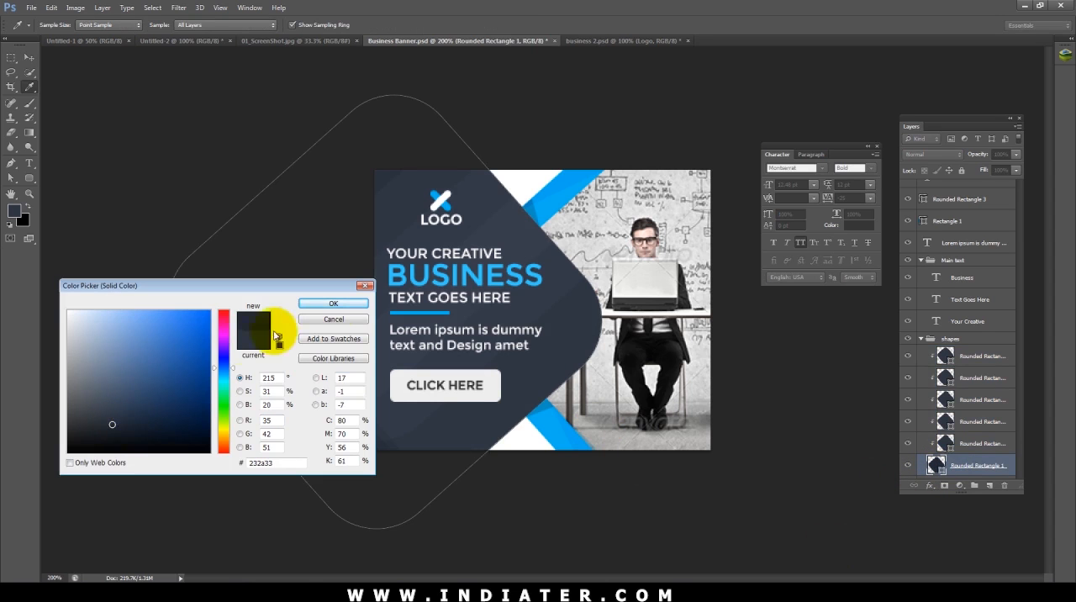
pyautogui.click(333, 303)
pyautogui.press('v')
pyautogui.click(240, 156)
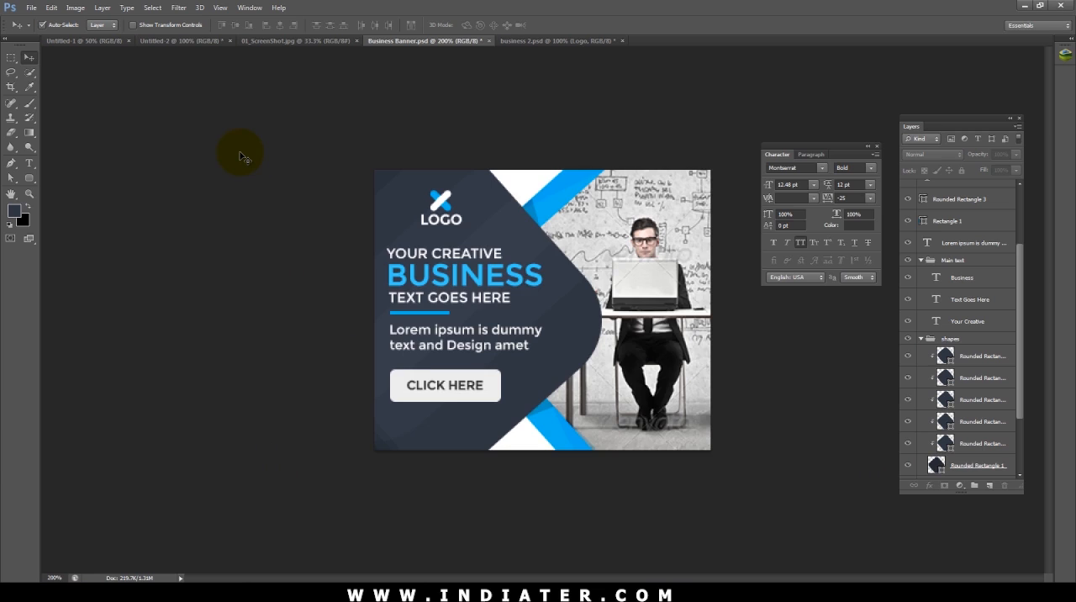
pyautogui.hotkey('ctrl', '-')
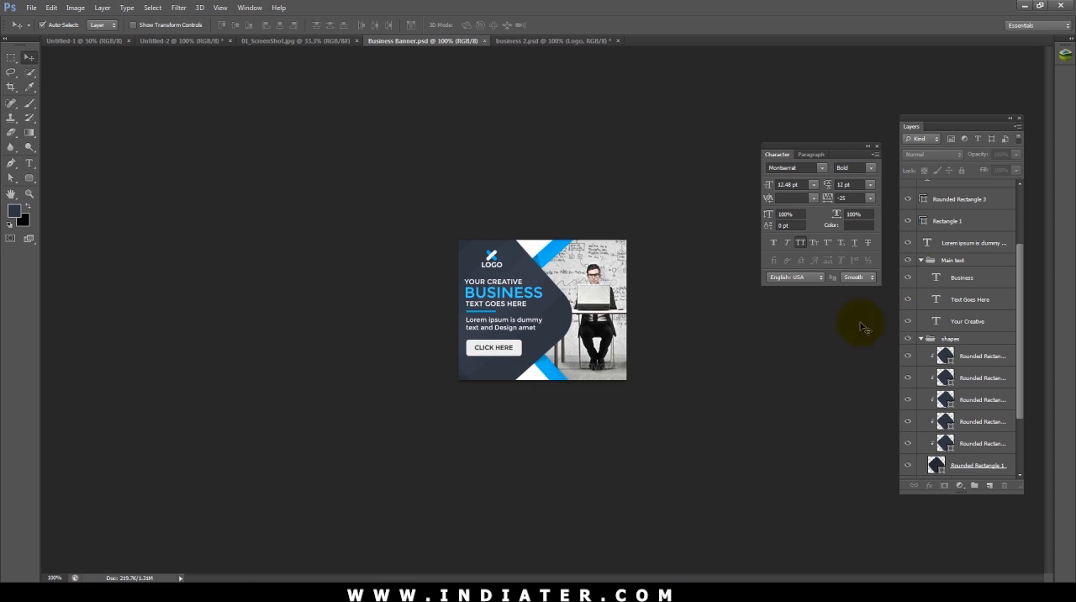
# Step: Collapse the shapes, Blue Shapes, Image and Main text layer groups
pyautogui.scroll(2, 958, 277)
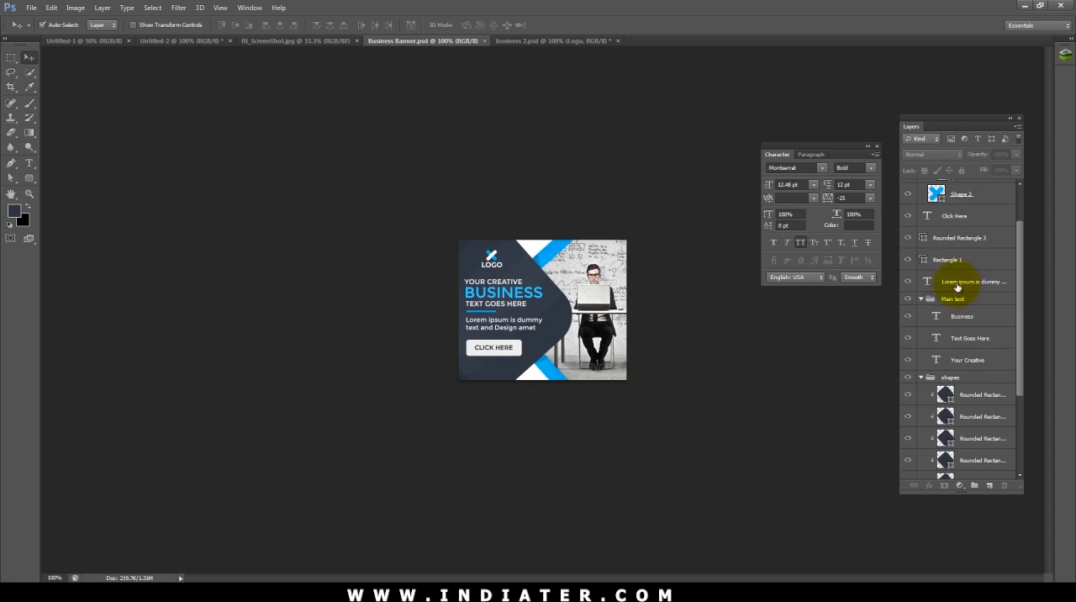
pyautogui.click(922, 378)
pyautogui.click(922, 413)
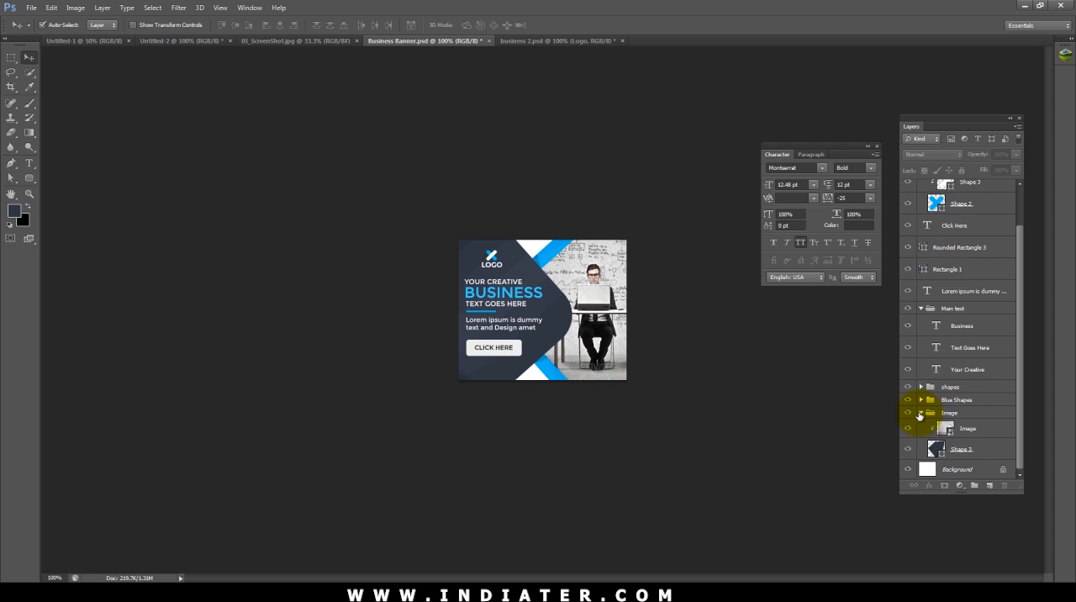
pyautogui.click(922, 414)
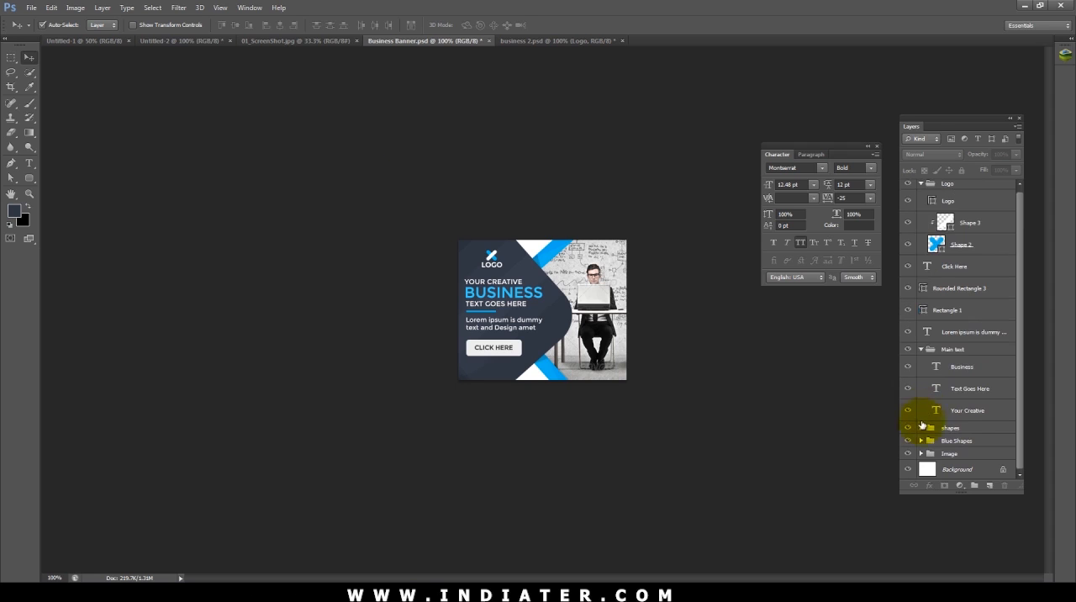
pyautogui.click(922, 353)
# Step: Put the Lorem ipsum text layer into its own group named "Sub text"
pyautogui.click(953, 338)
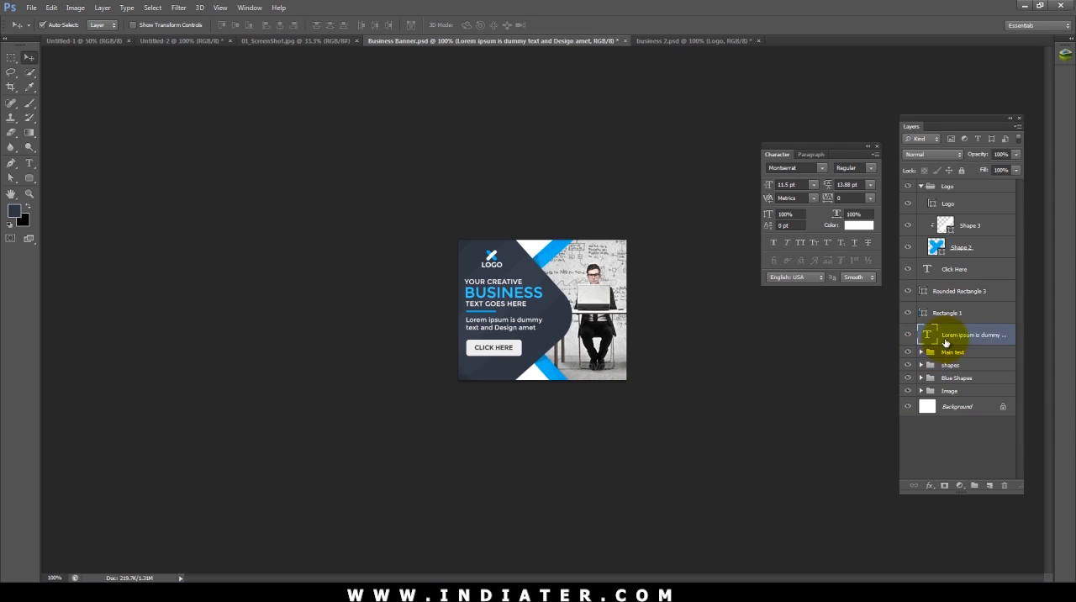
pyautogui.hotkey('ctrl', 'g')
pyautogui.doubleClick(950, 329)
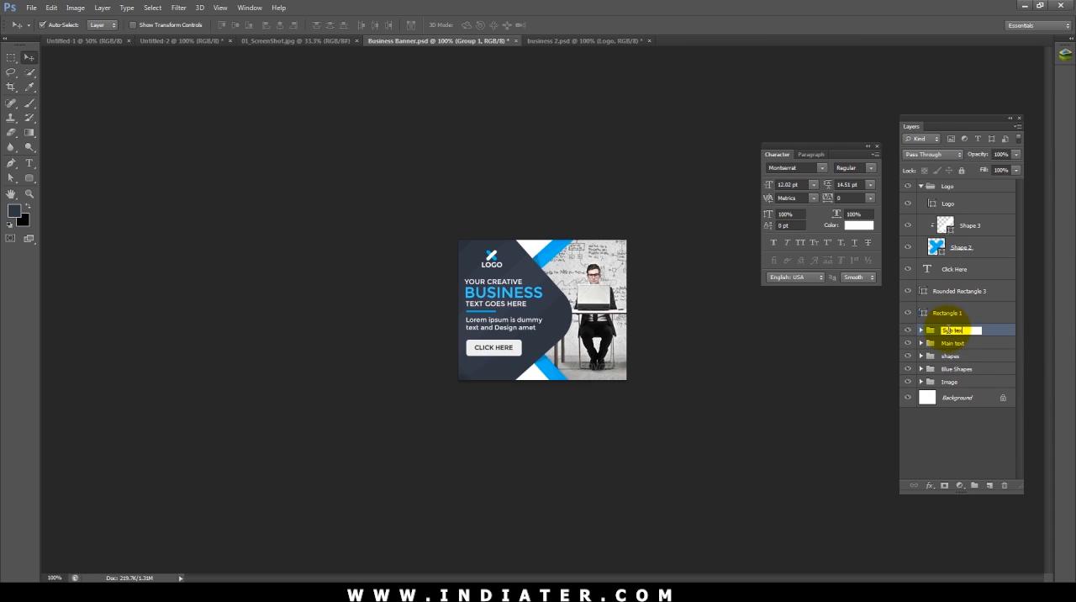
pyautogui.click(969, 271)
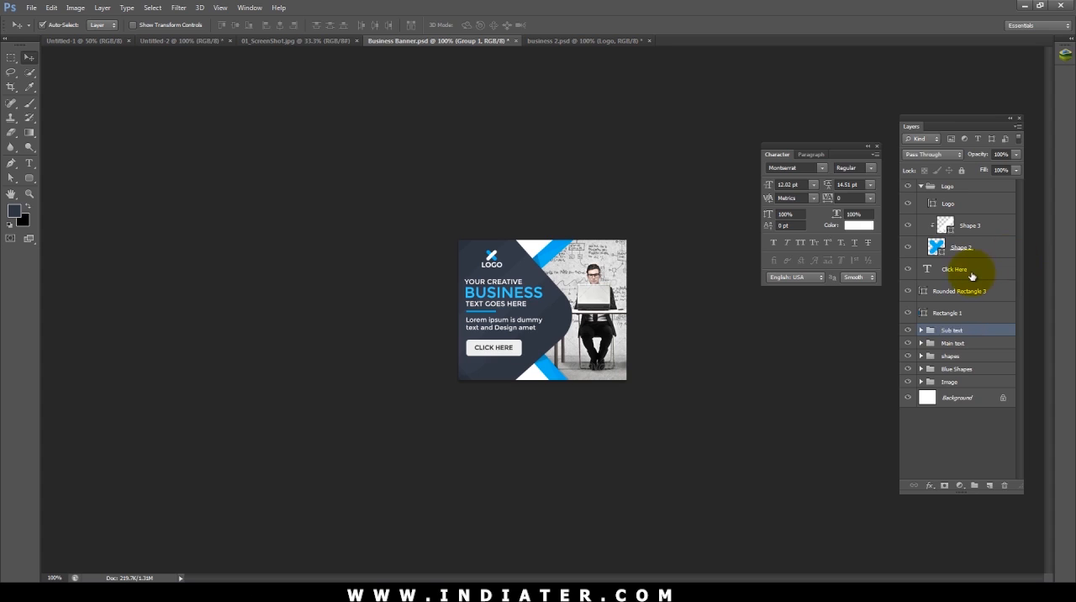
# Step: Group the Click Here text and Rounded Rectangle 3 as "Button", placing the group above the Logo group
pyautogui.keyDown('shift'); pyautogui.click(965, 294); pyautogui.keyUp('shift')
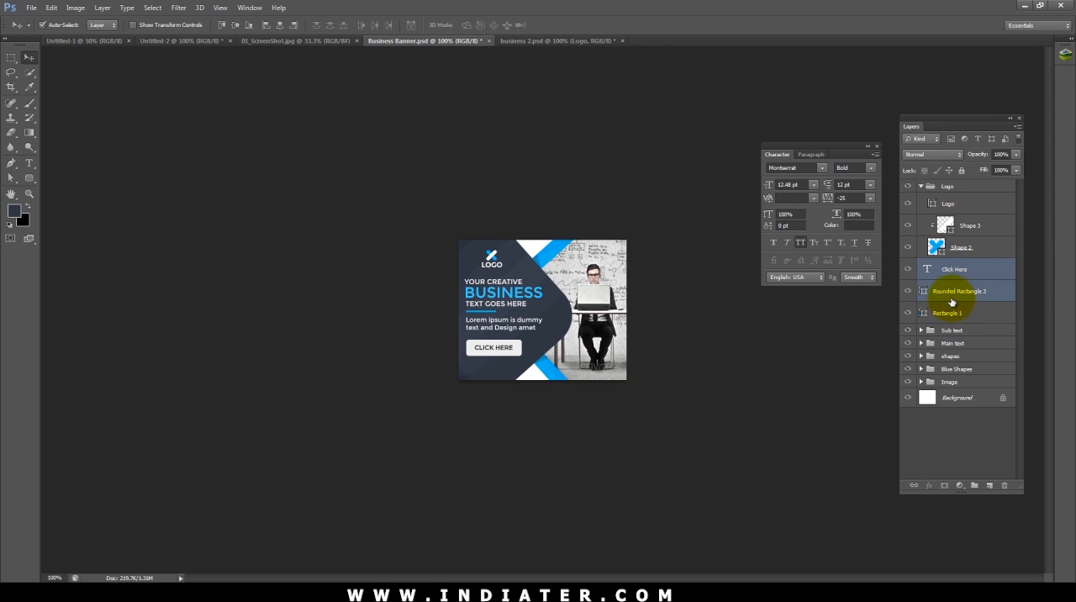
pyautogui.hotkey('ctrl', 'g')
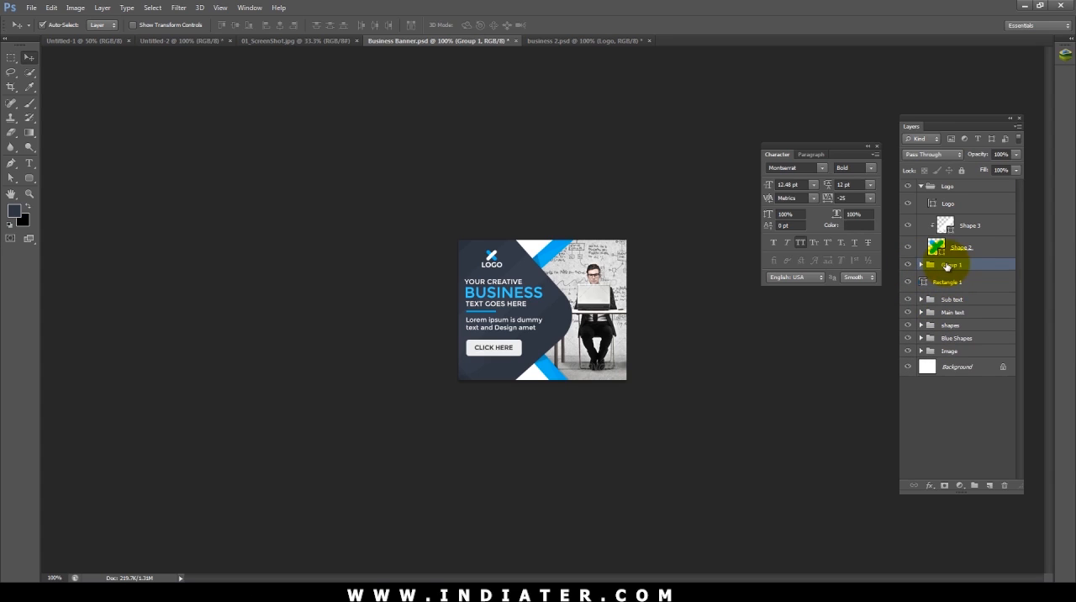
pyautogui.doubleClick(953, 186)
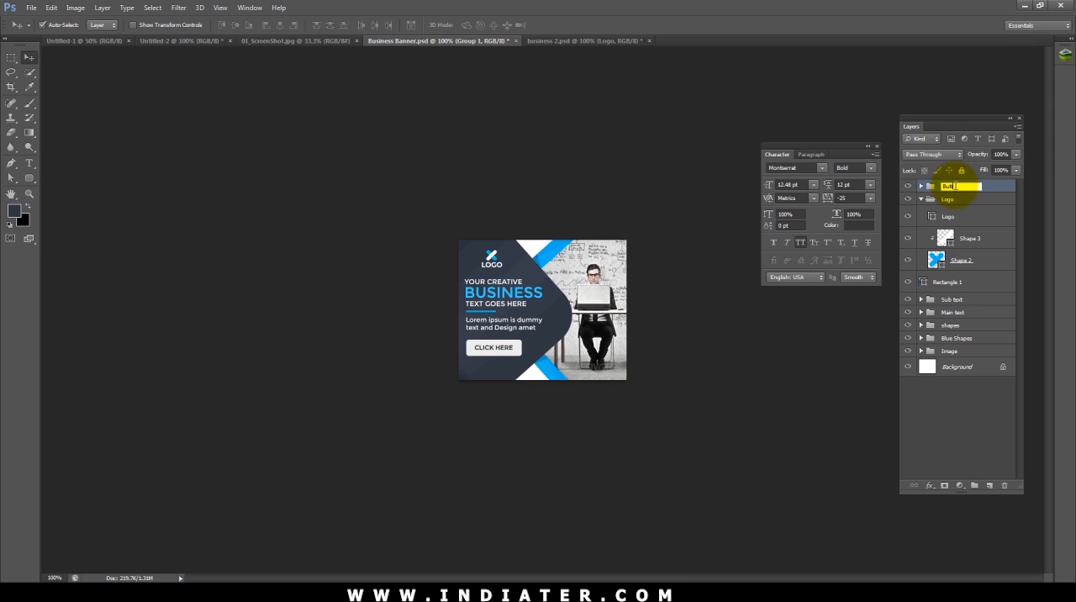
pyautogui.press('Return')
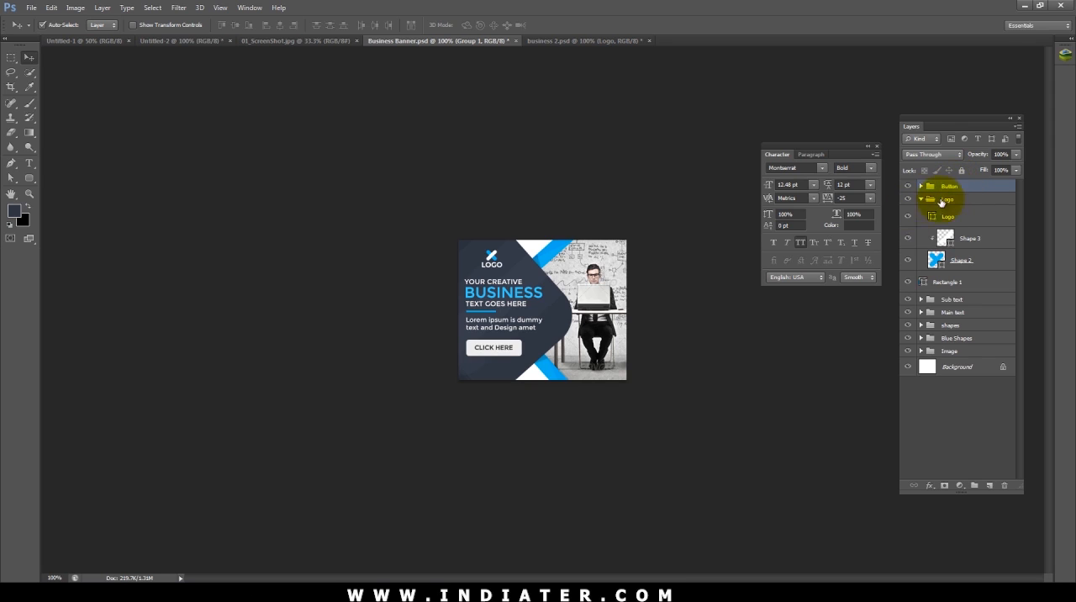
# Step: Collapse the Logo group and put Rectangle 1 into its own group named "Line"
pyautogui.click(920, 199)
pyautogui.click(946, 217)
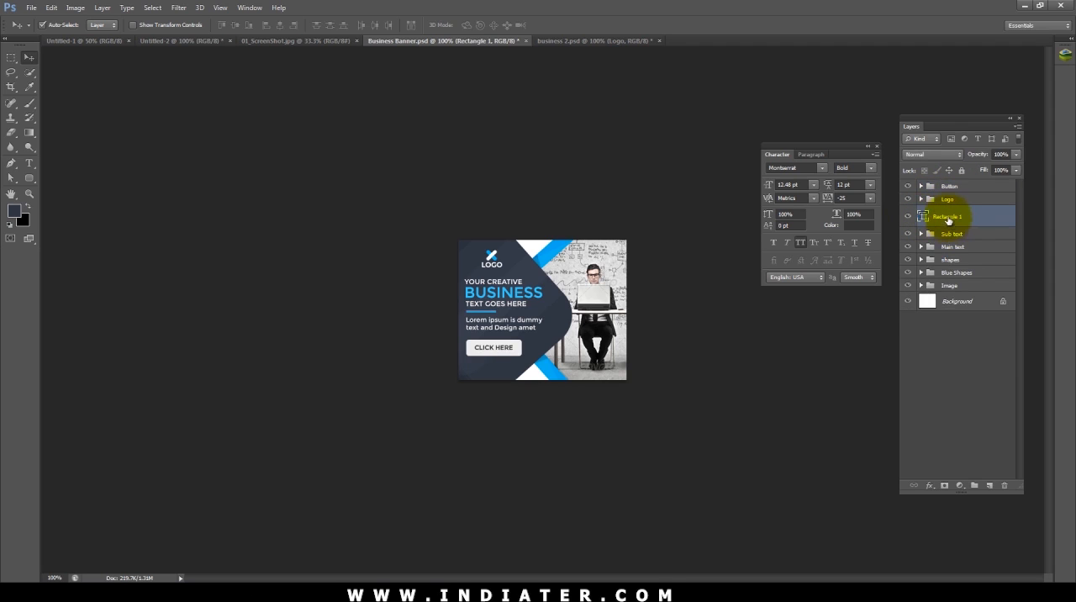
pyautogui.hotkey('ctrl', 'g')
pyautogui.click(920, 212)
pyautogui.doubleClick(950, 213)
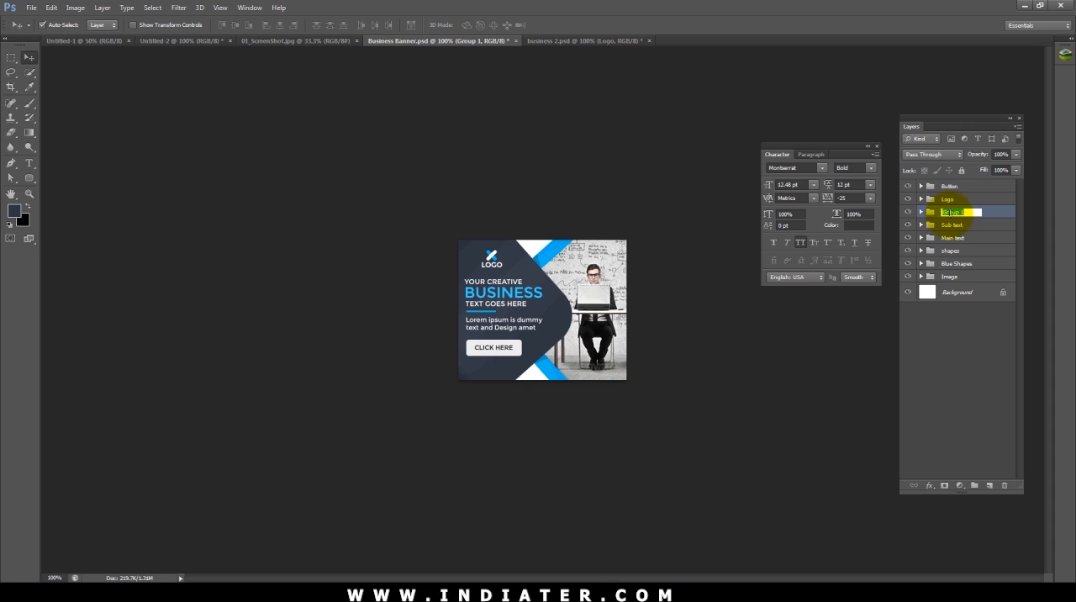
pyautogui.write('Line')
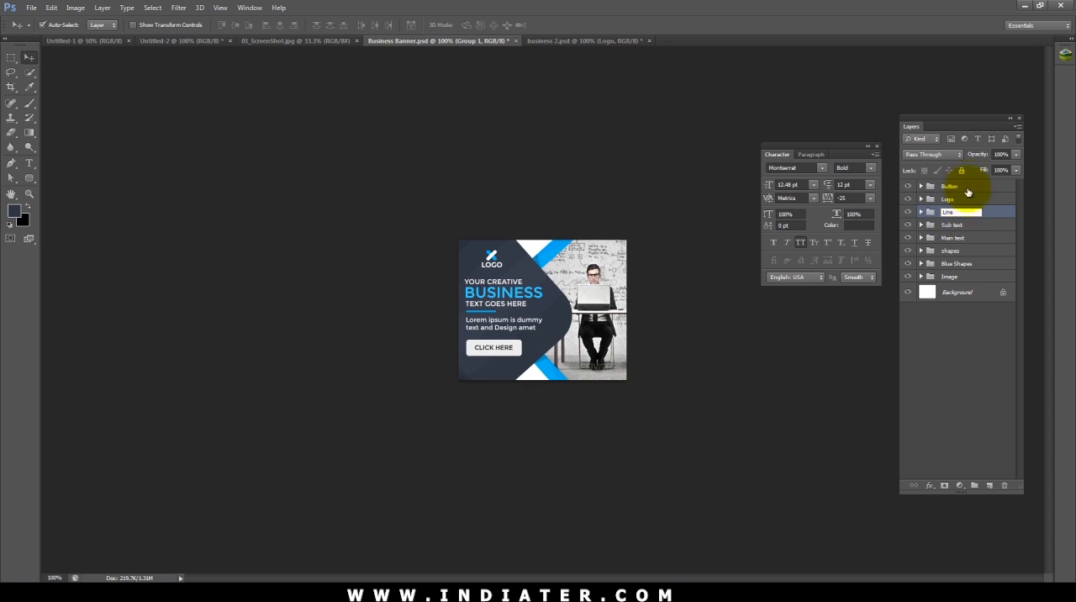
pyautogui.click(958, 186)
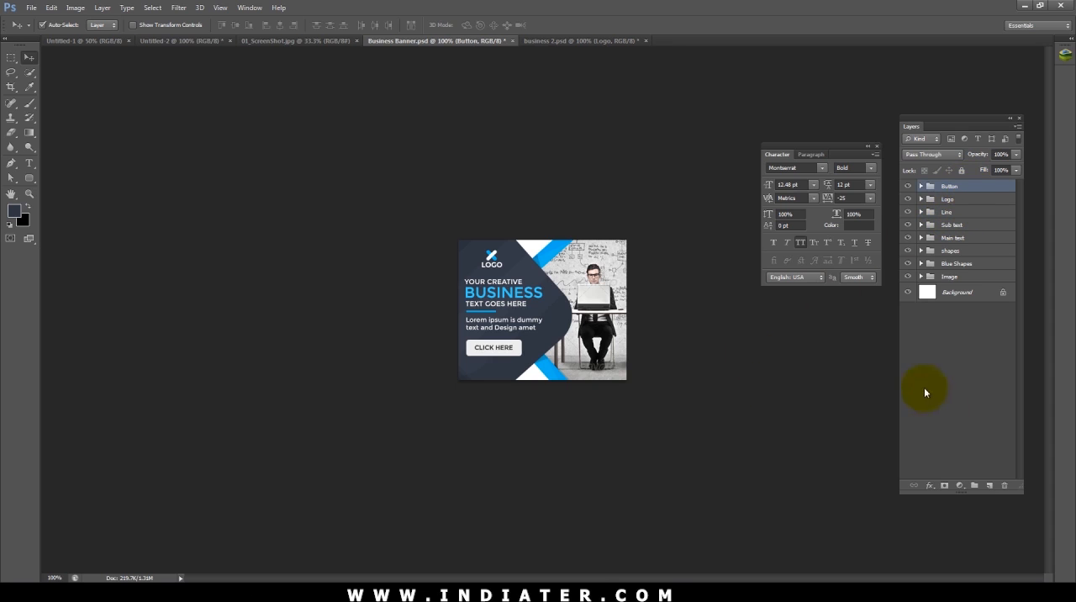
pyautogui.press('t')
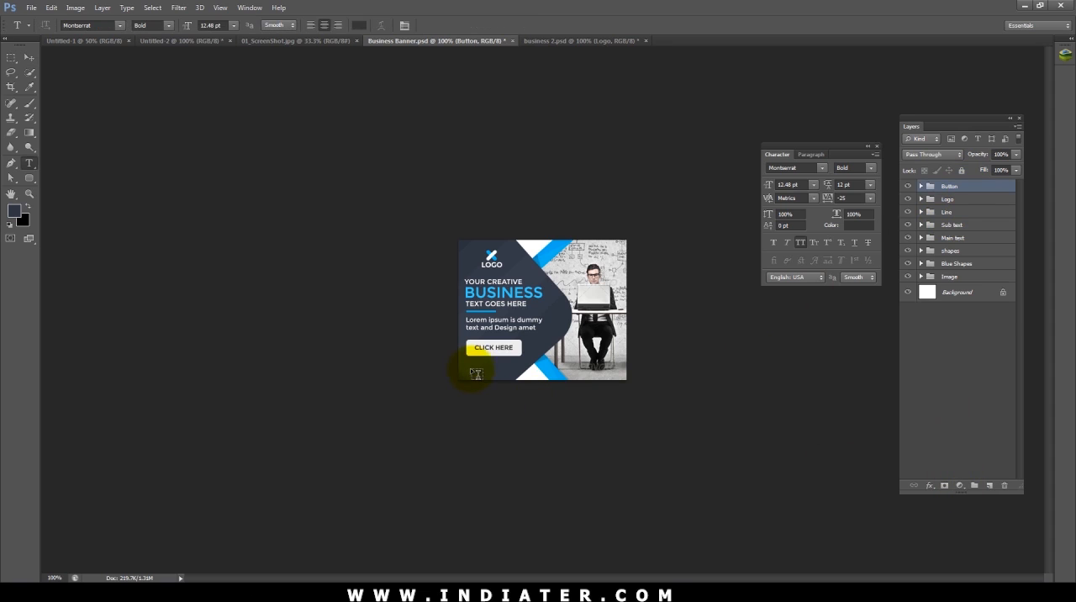
pyautogui.click(474, 384)
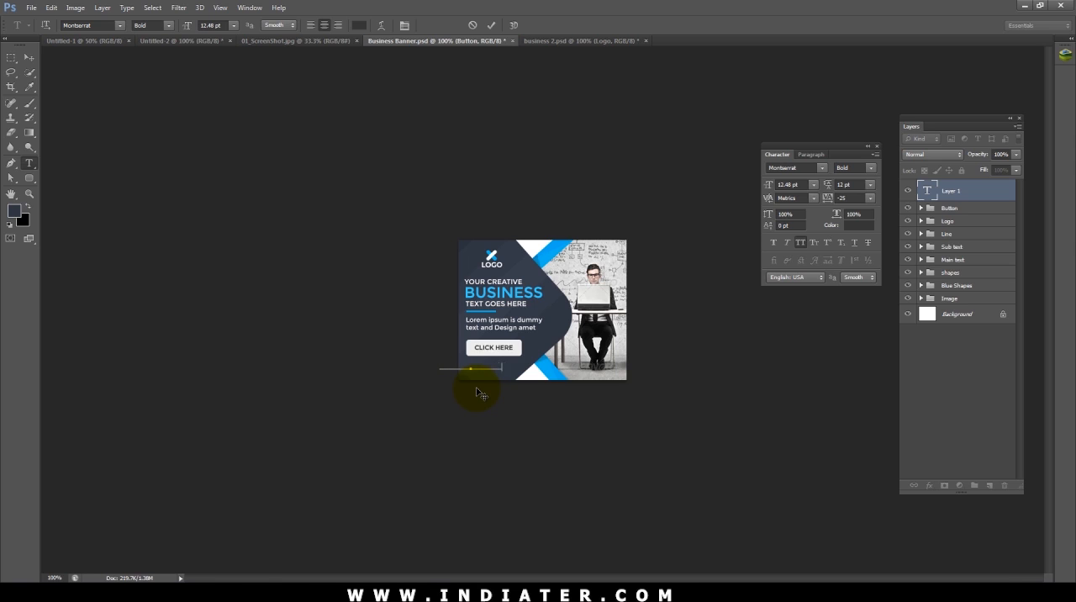
pyautogui.hotkey('ctrl', 'a')
pyautogui.click(797, 185)
pyautogui.write('10')
pyautogui.moveTo(860, 199); pyautogui.dragTo(786, 197)
pyautogui.write('100')
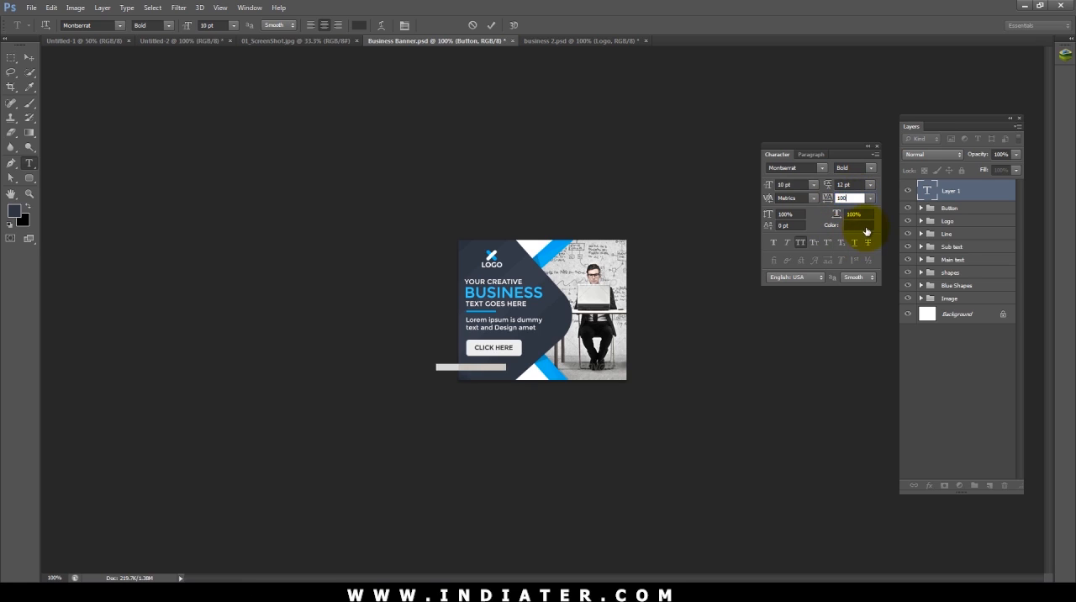
pyautogui.click(858, 226)
pyautogui.moveTo(134, 352); pyautogui.dragTo(2, 257)
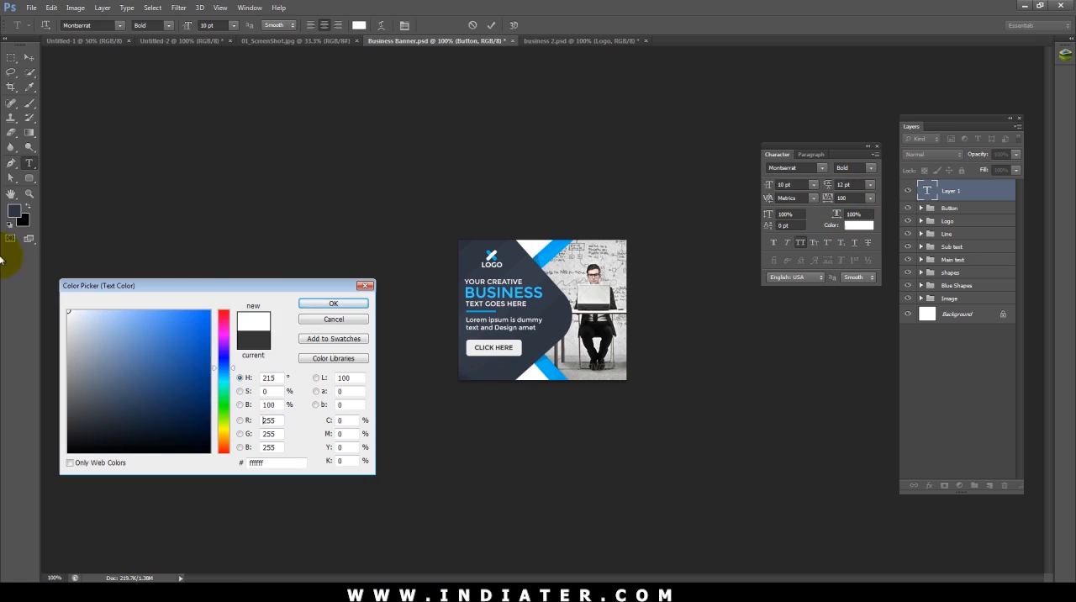
pyautogui.click(324, 304)
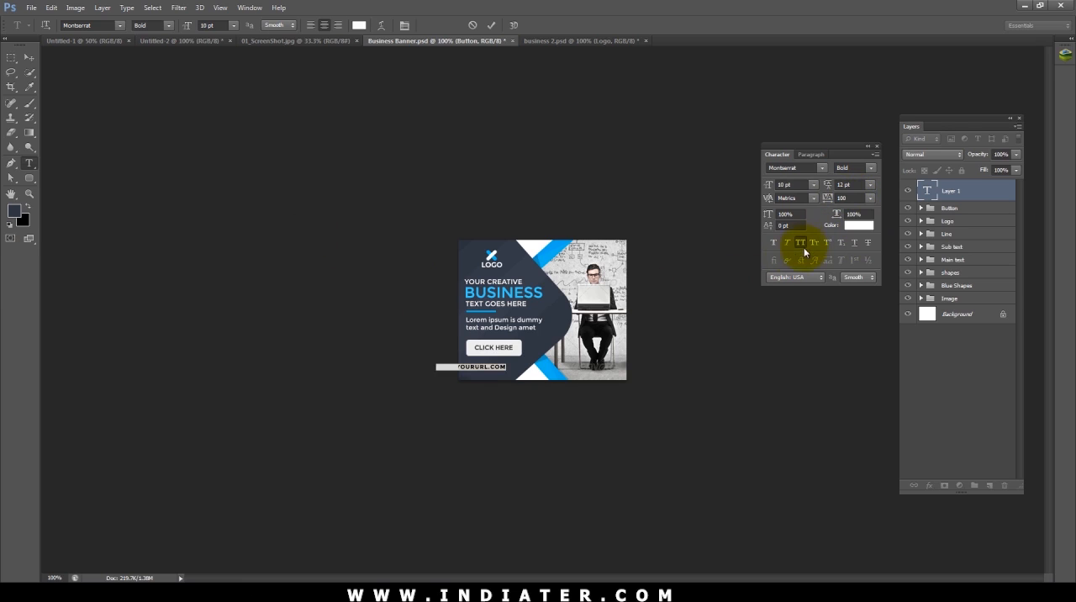
pyautogui.click(800, 243)
pyautogui.click(29, 57)
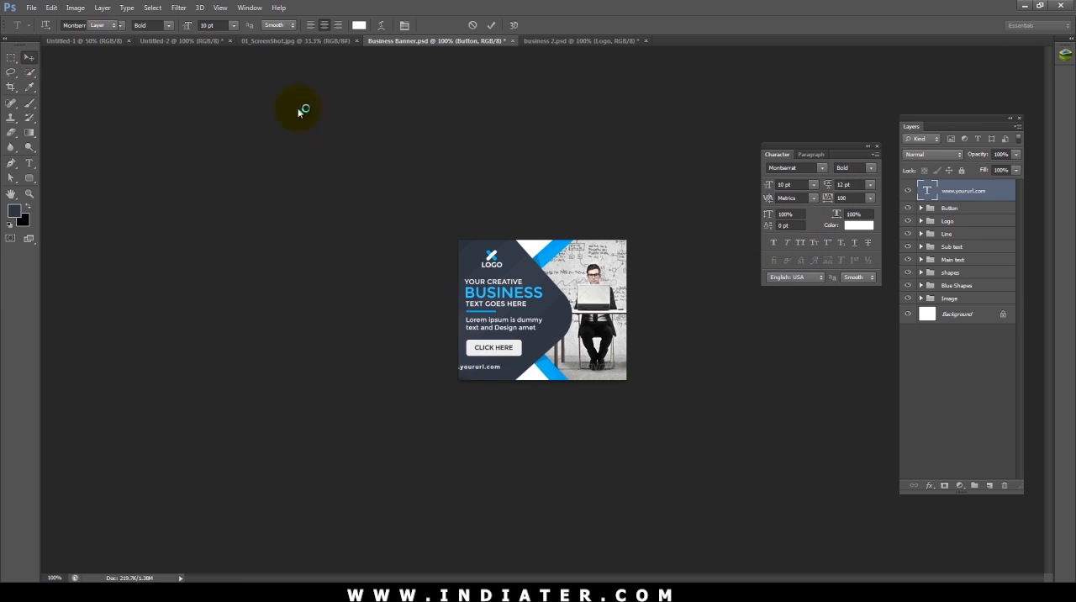
pyautogui.hotkey('shift', 'Right')
pyautogui.hotkey('shift', 'Right')
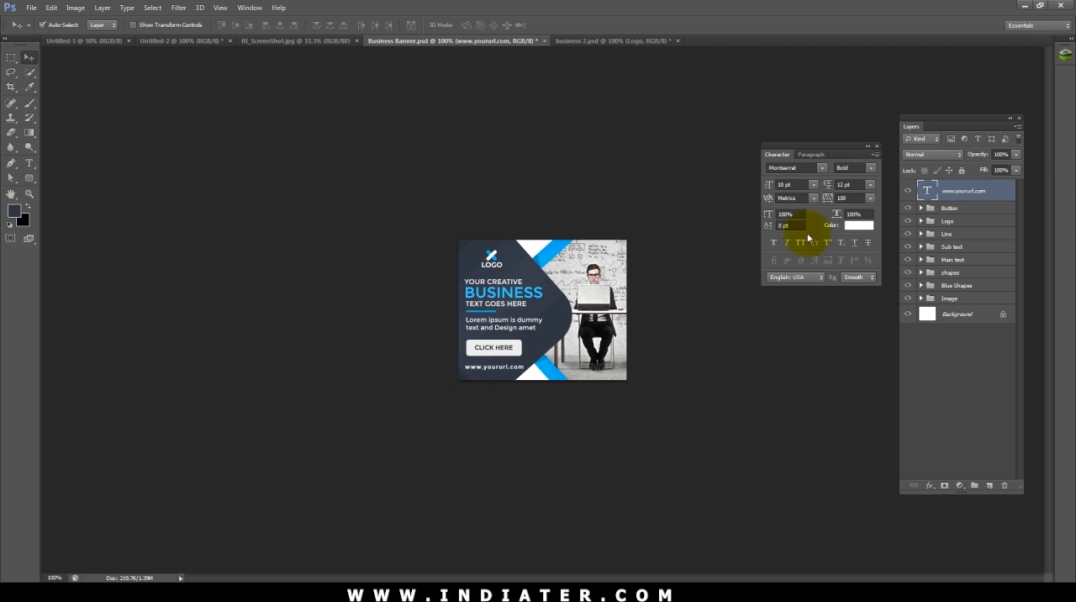
pyautogui.click(872, 168)
pyautogui.click(861, 180)
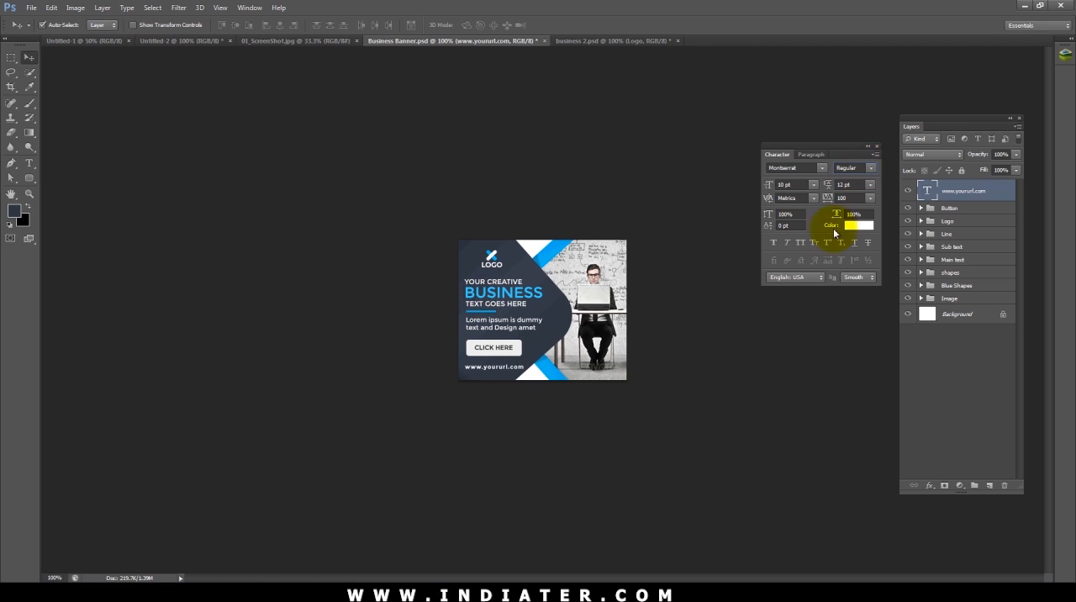
pyautogui.click(802, 184)
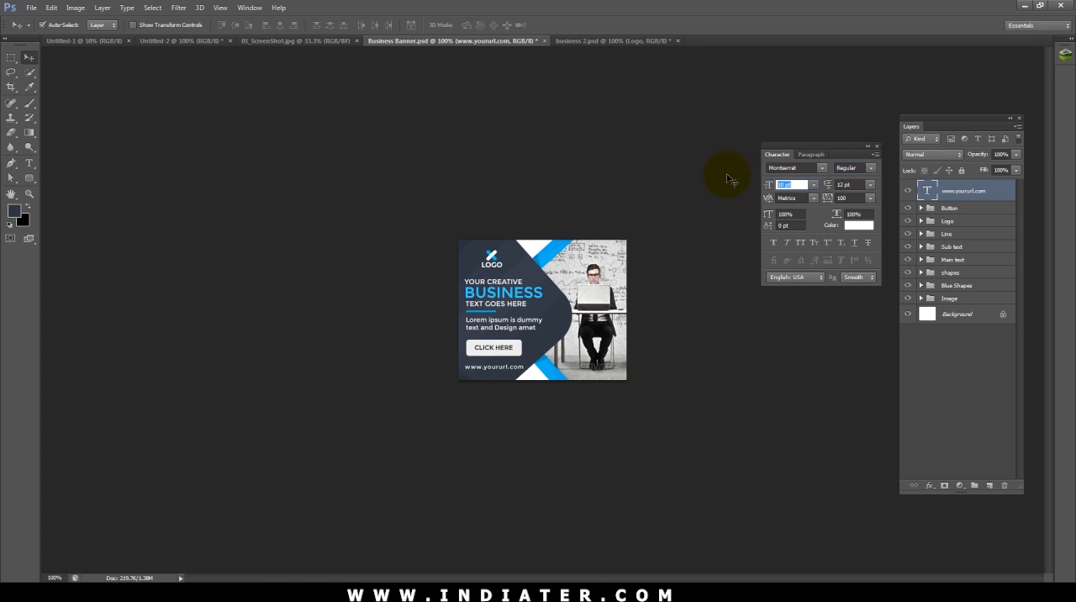
pyautogui.write('9')
pyautogui.press('Return')
pyautogui.click(849, 198)
pyautogui.press('Return')
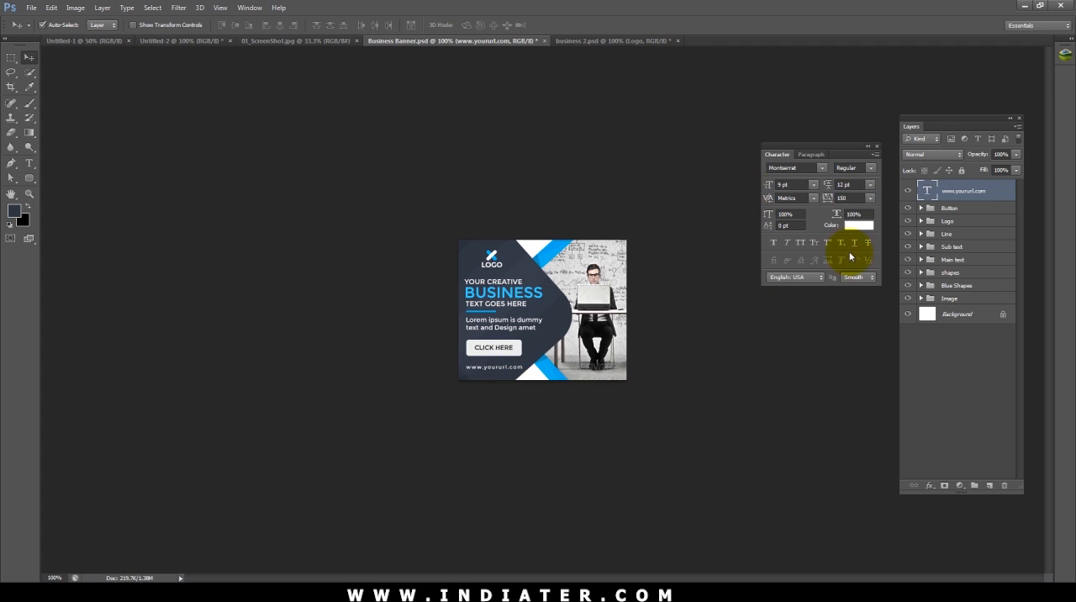
pyautogui.click(859, 225)
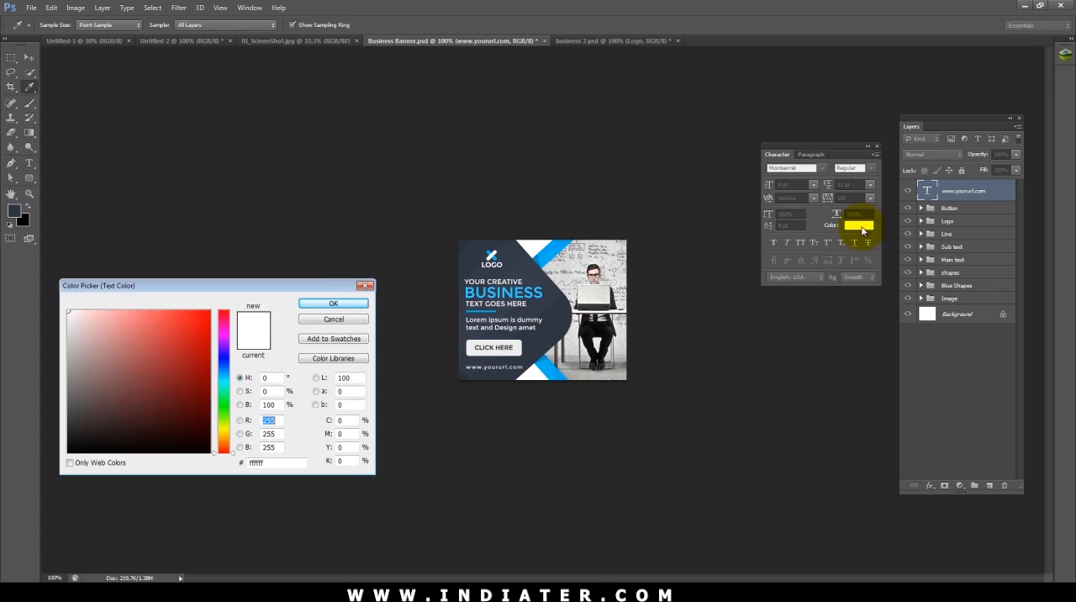
pyautogui.click(319, 321)
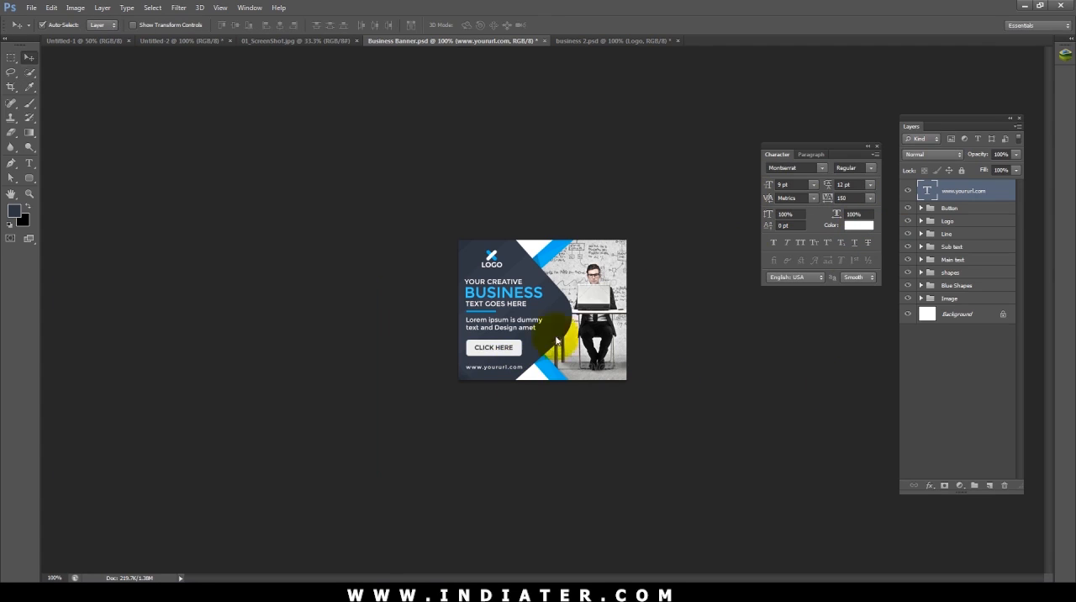
pyautogui.click(1016, 157)
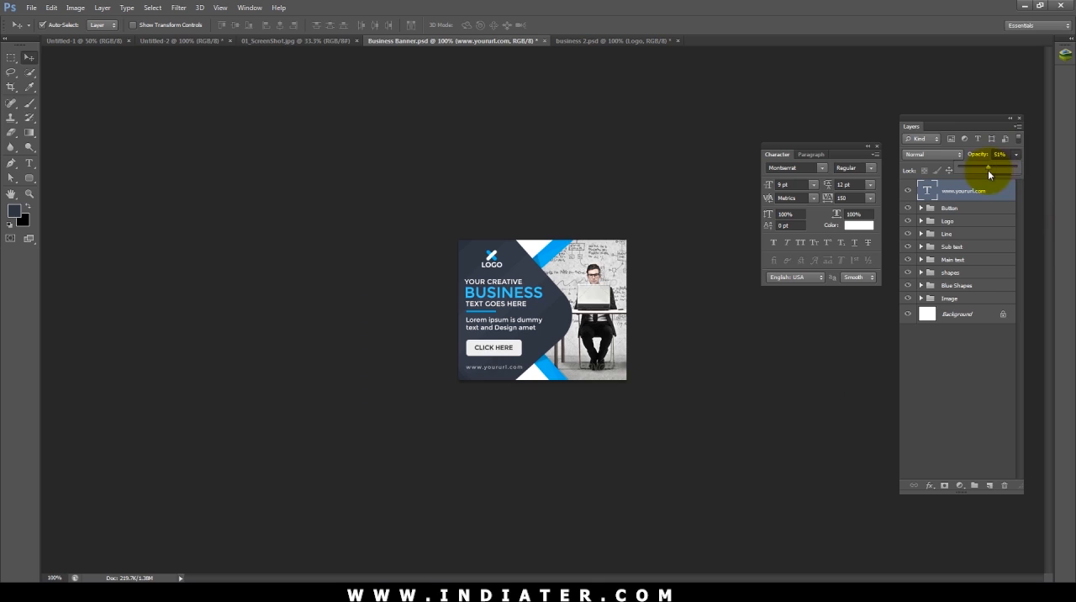
pyautogui.moveTo(1007, 155); pyautogui.dragTo(955, 158)
pyautogui.write('50')
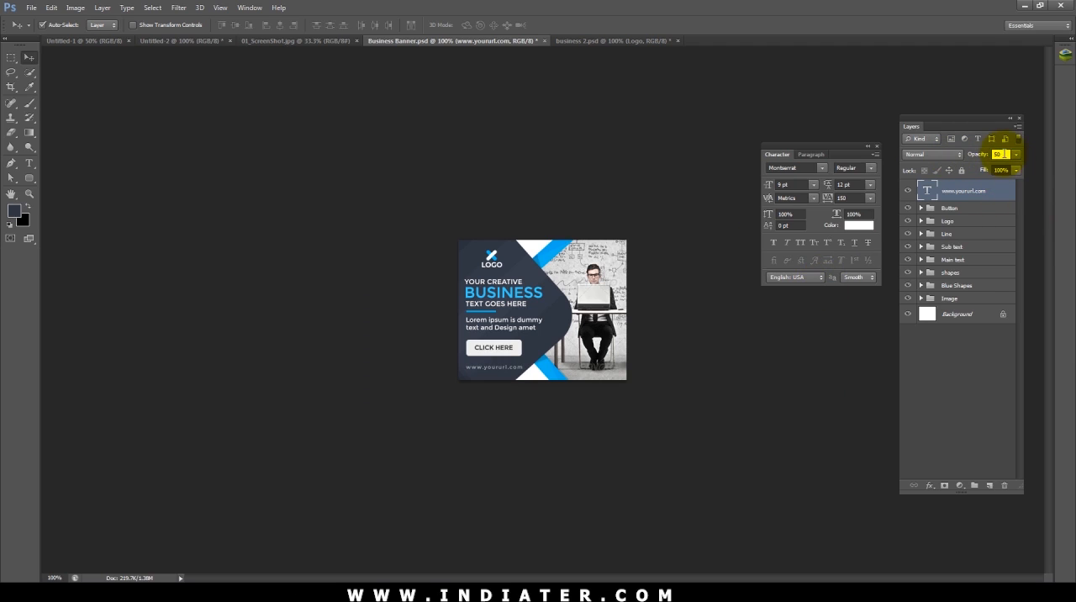
pyautogui.click(730, 370)
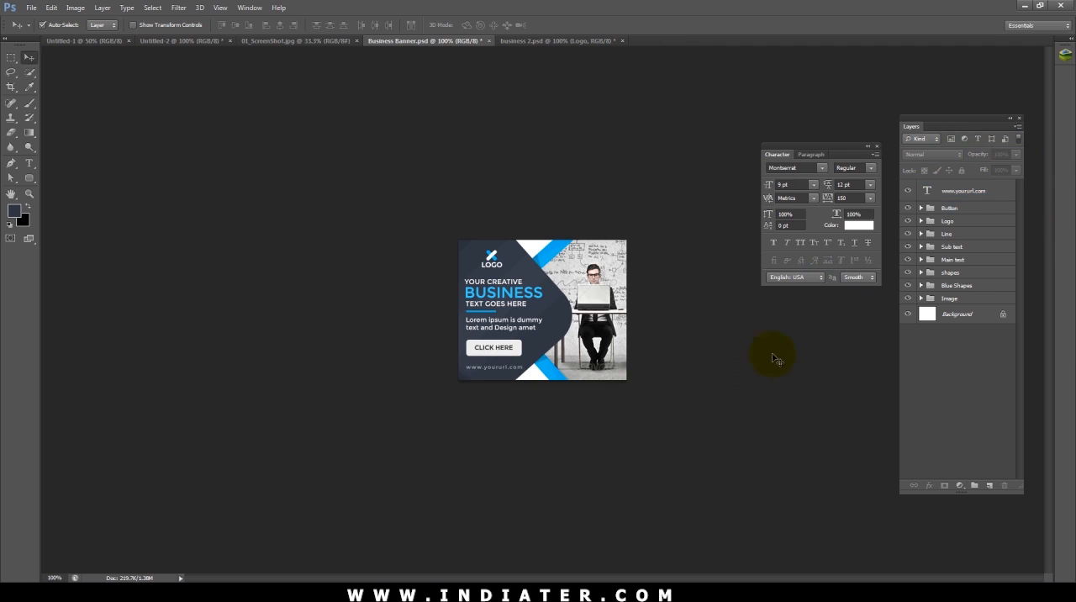
pyautogui.click(951, 193)
pyautogui.hotkey('ctrl', 'g')
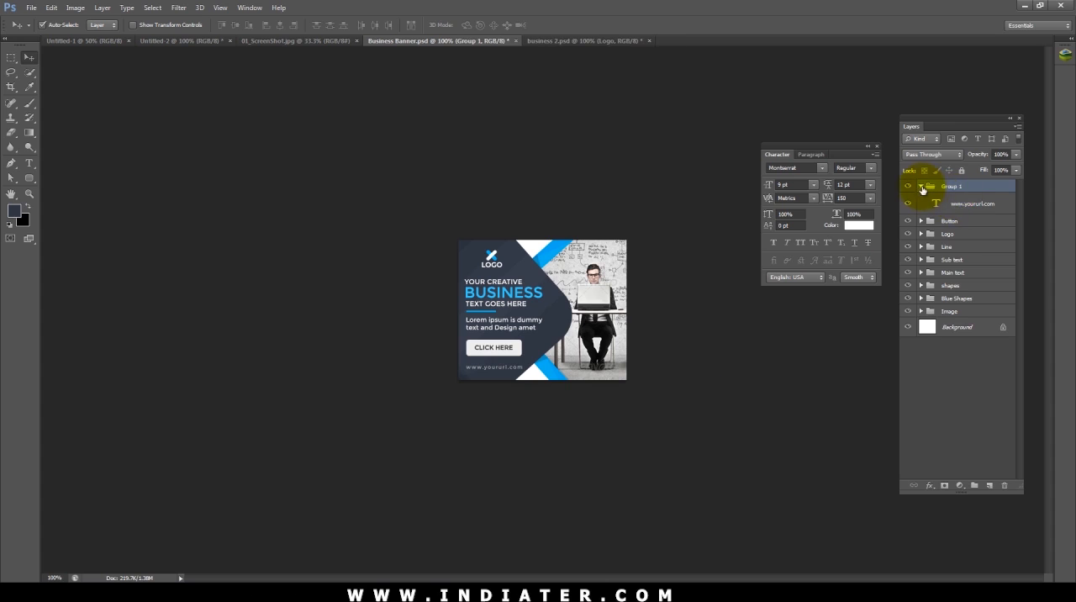
pyautogui.click(921, 186)
pyautogui.doubleClick(953, 186)
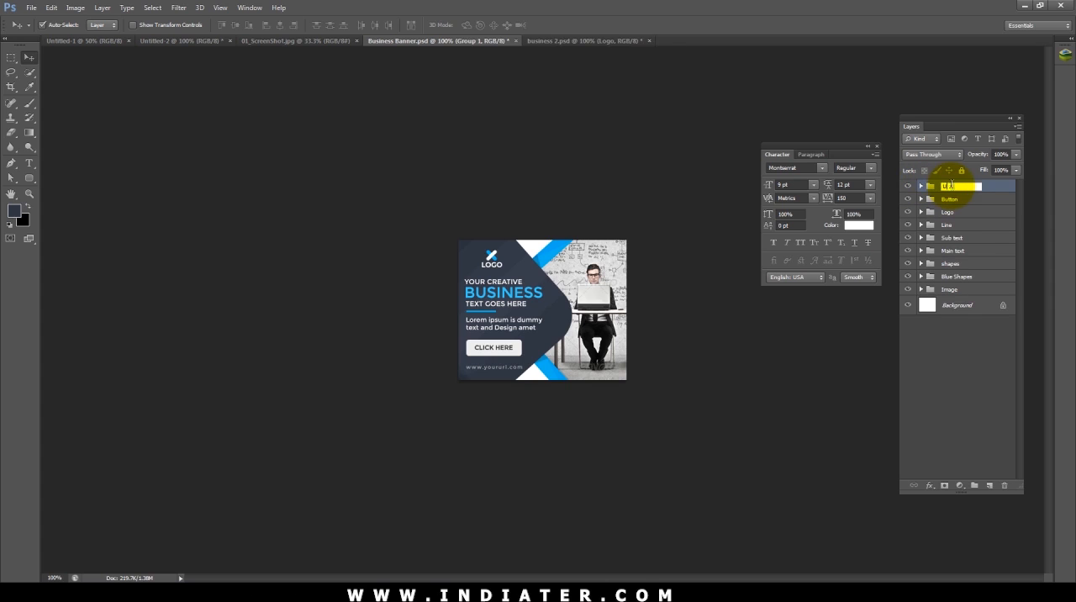
pyautogui.write('URL')
pyautogui.press('Return')
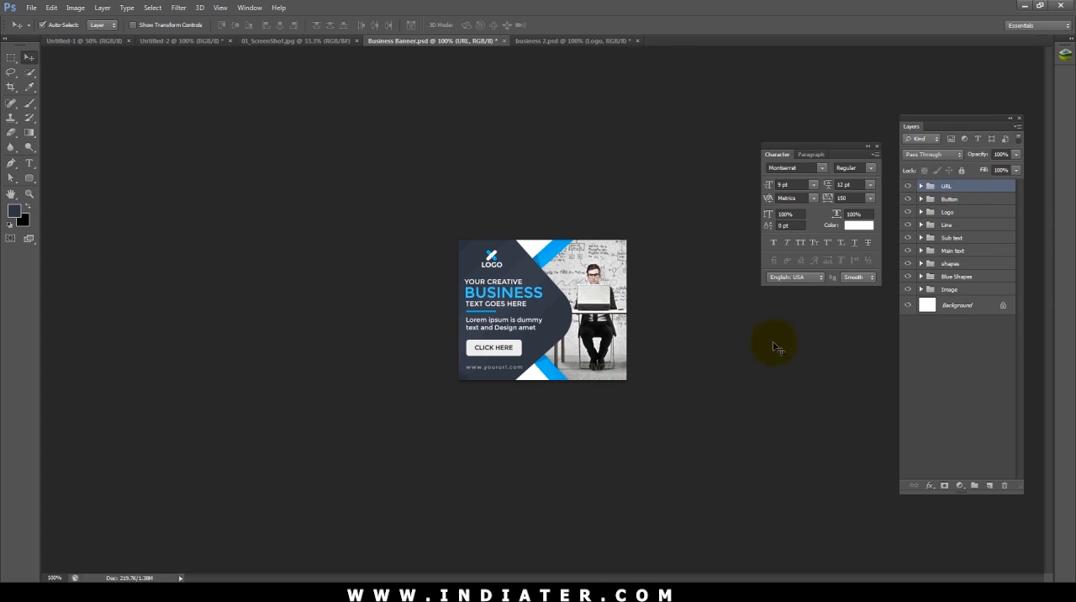
pyautogui.click(527, 375)
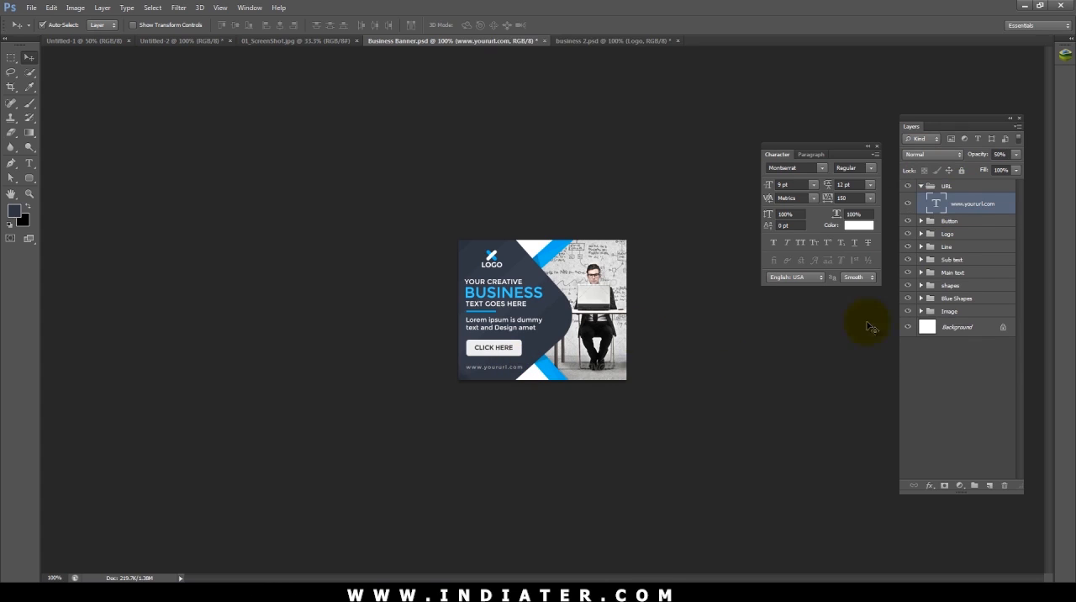
pyautogui.click(923, 187)
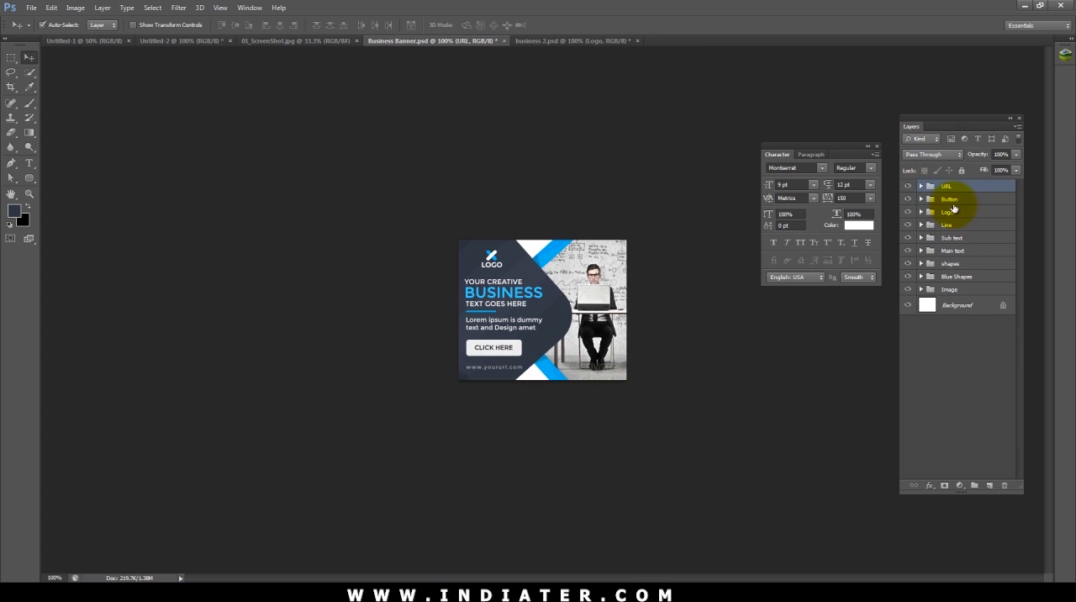
# Step: Nudge the Button group slightly down toward the URL text
pyautogui.click(951, 202)
pyautogui.press('Down')
pyautogui.press('Down')
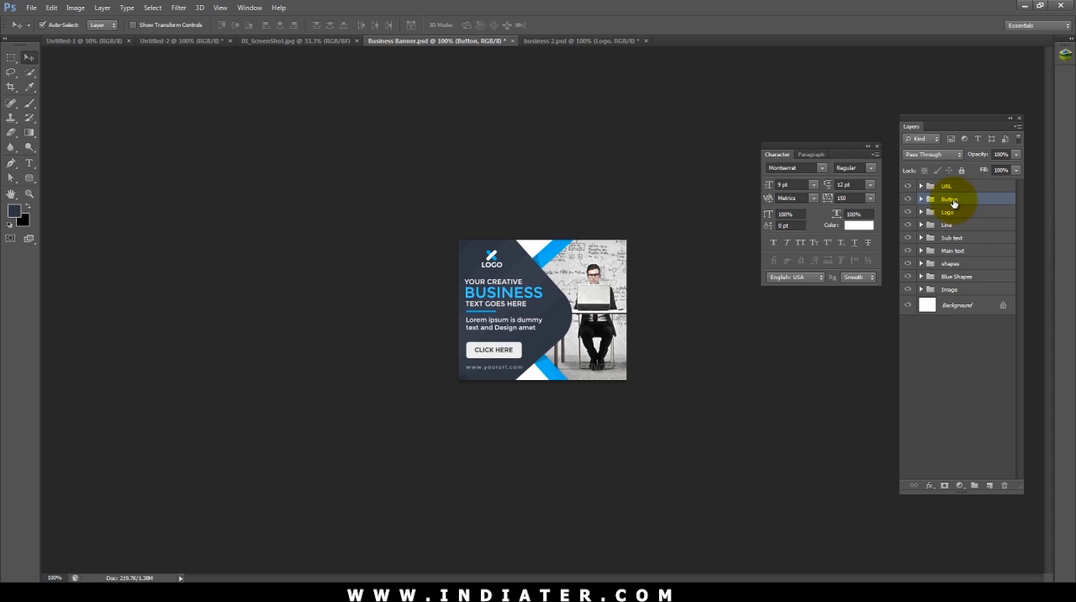
pyautogui.press('Down')
pyautogui.press('Up')
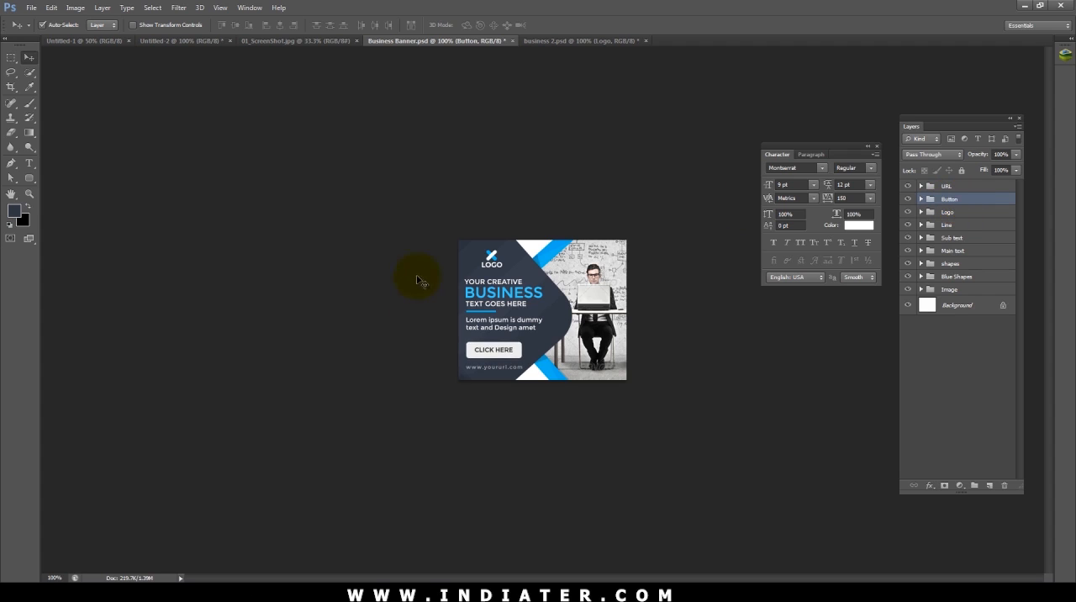
# Step: Nudge the Lorem ipsum text slightly down, closer to the Click Here button
pyautogui.click(516, 329)
pyautogui.press('Down')
pyautogui.press('Down')
pyautogui.press('Down')
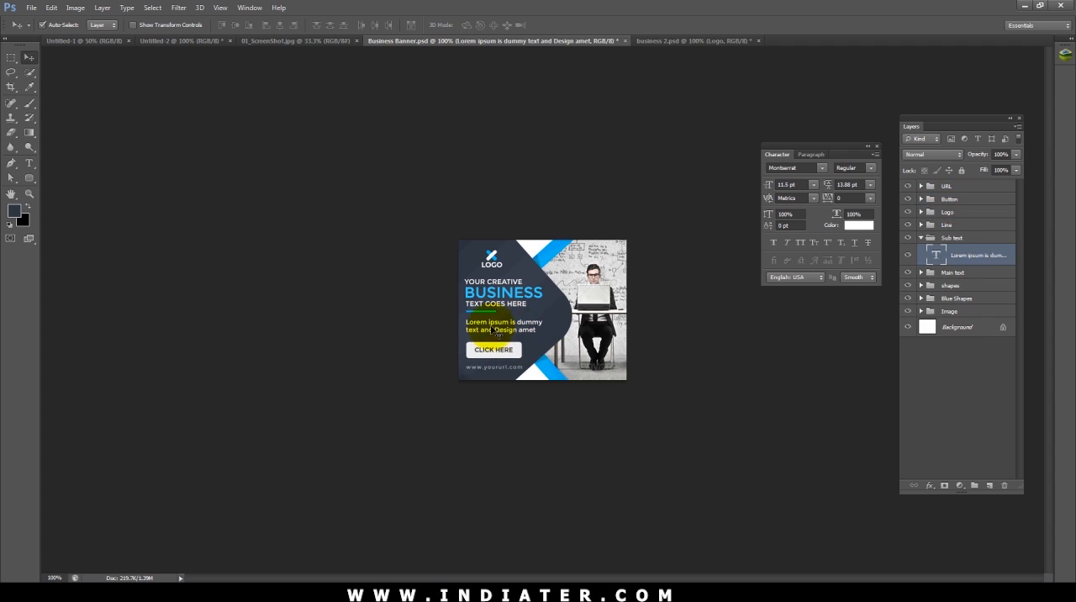
# Step: Thin the blue divider line, Rectangle 1, to about 1.8 px high by adjusting its anchor points
pyautogui.click(488, 313)
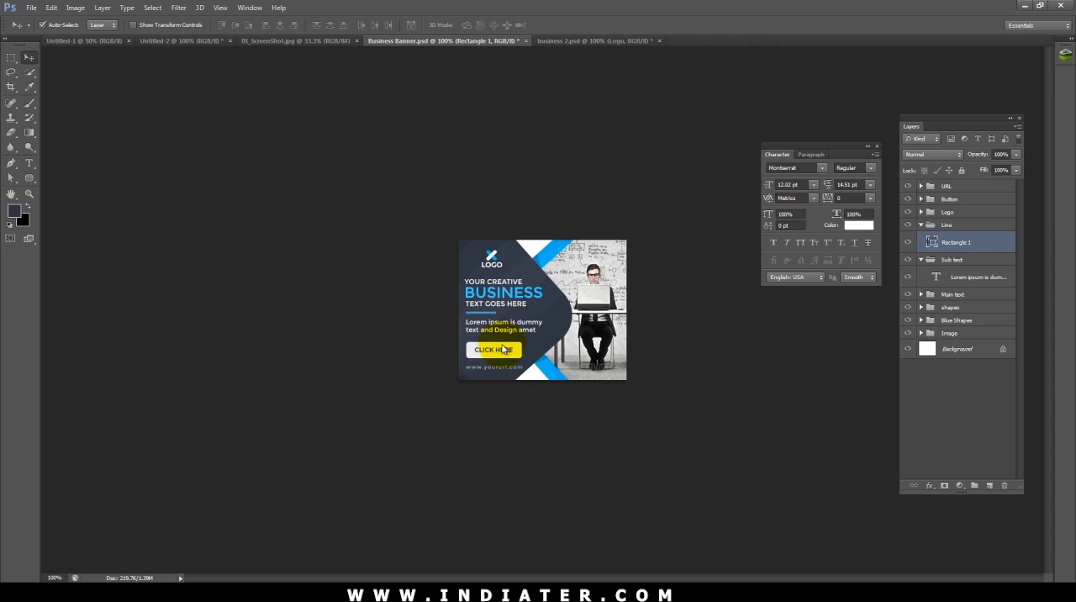
pyautogui.hotkey('ctrl', '+')
pyautogui.hotkey('ctrl', '+')
pyautogui.hotkey('ctrl', '+')
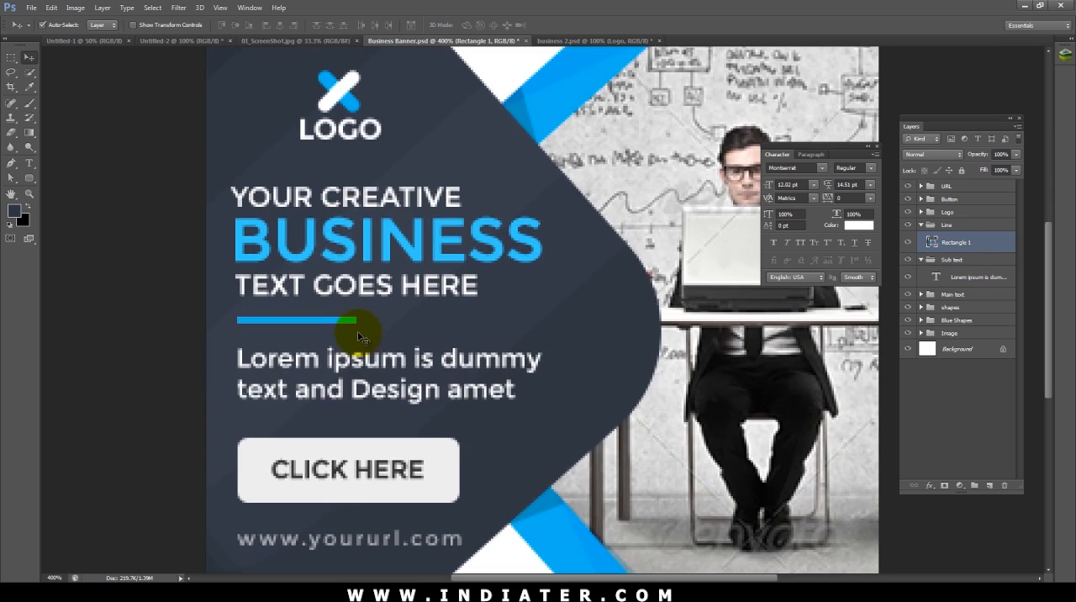
pyautogui.moveTo(162, 370); pyautogui.dragTo(369, 324)
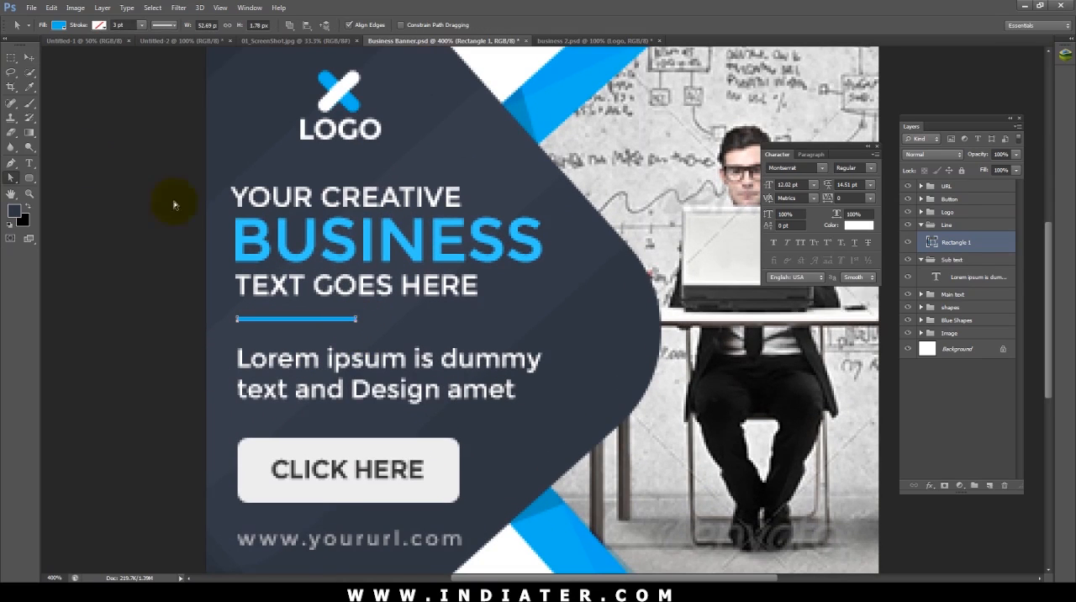
pyautogui.click(30, 57)
pyautogui.click(89, 132)
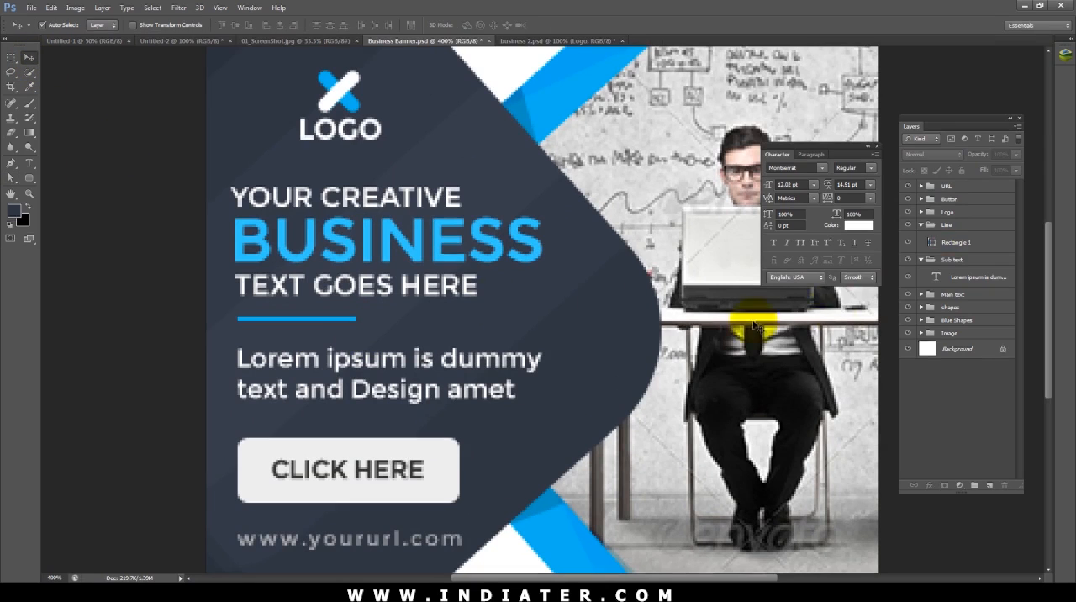
# Step: Duplicate Rectangle 1, offset the copy slightly to the right and fill it with white (#ffffff)
pyautogui.click(948, 244)
pyautogui.hotkey('ctrl', 'j')
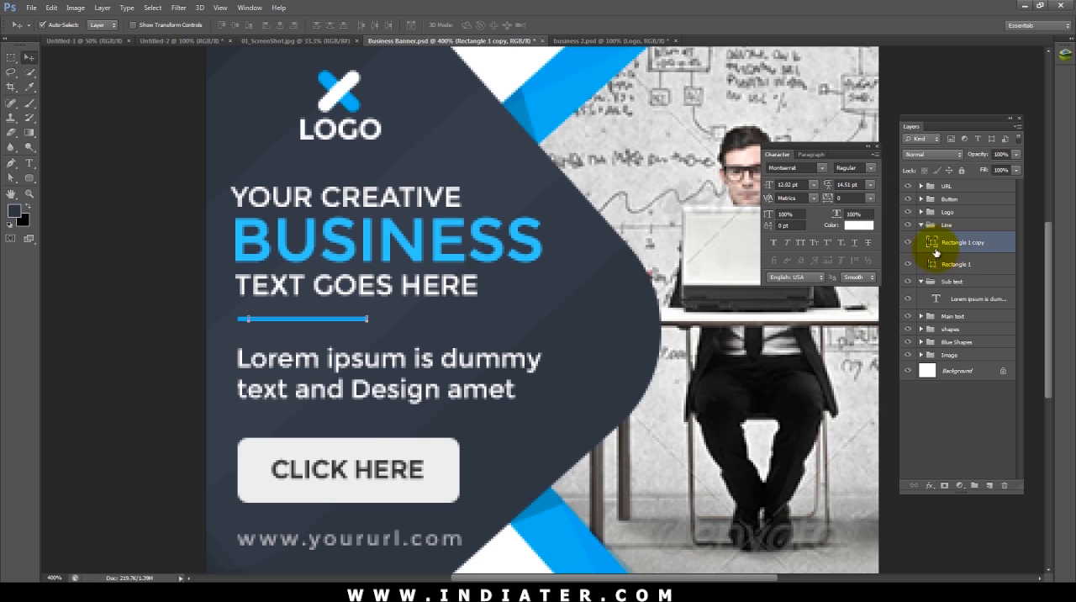
pyautogui.doubleClick(933, 245)
pyautogui.moveTo(144, 352); pyautogui.dragTo(137, 193)
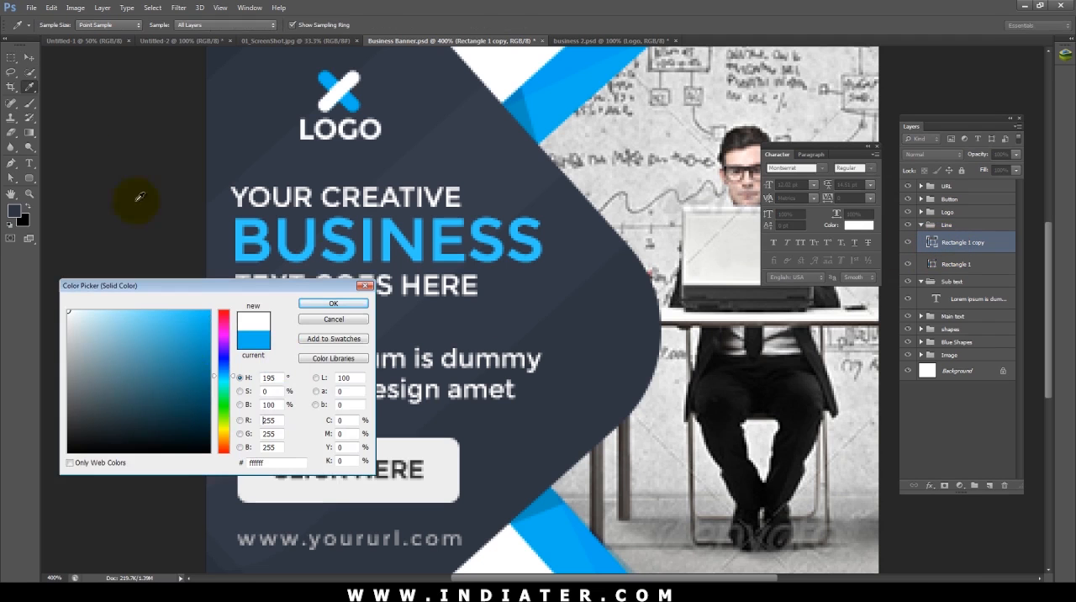
pyautogui.click(344, 306)
pyautogui.click(151, 331)
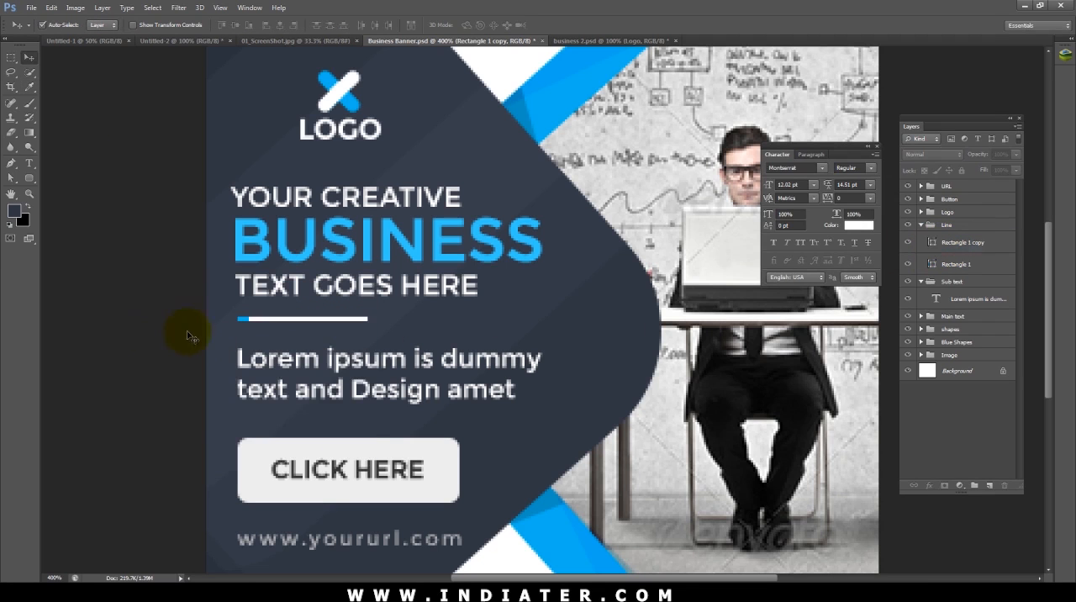
# Step: Place the white line copy beneath Rectangle 1 and nudge it right to lengthen the white tip
pyautogui.moveTo(953, 249); pyautogui.dragTo(952, 270)
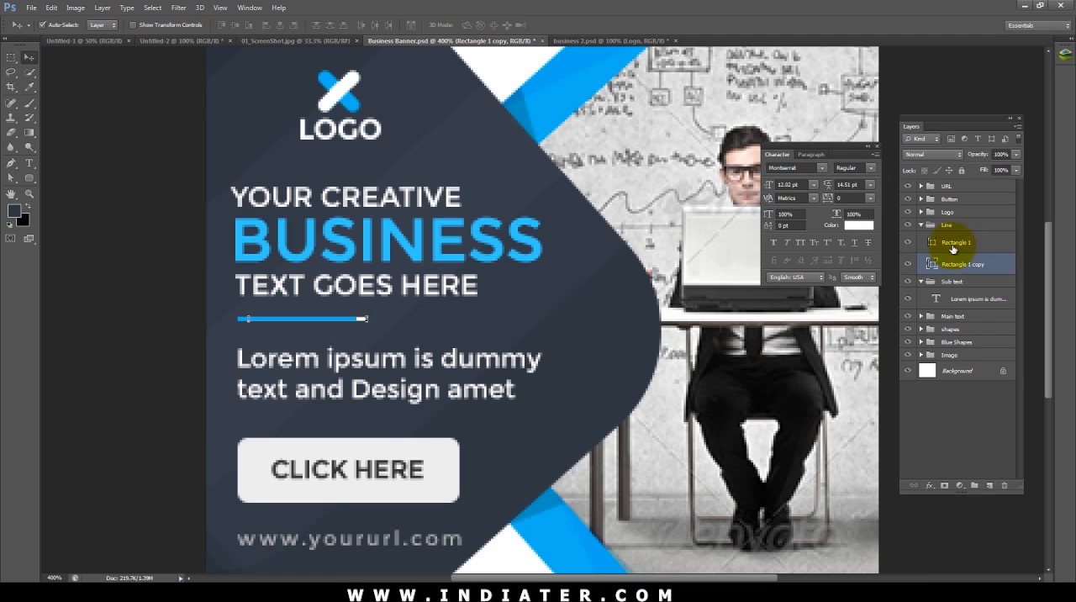
pyautogui.click(165, 253)
pyautogui.click(364, 319)
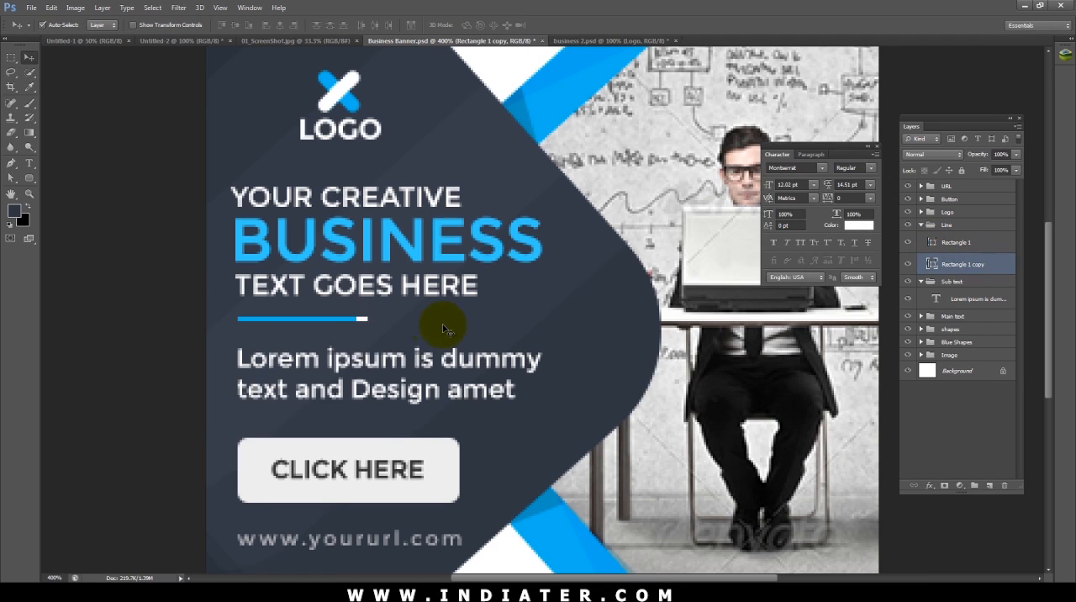
pyautogui.press('Right')
pyautogui.click(126, 304)
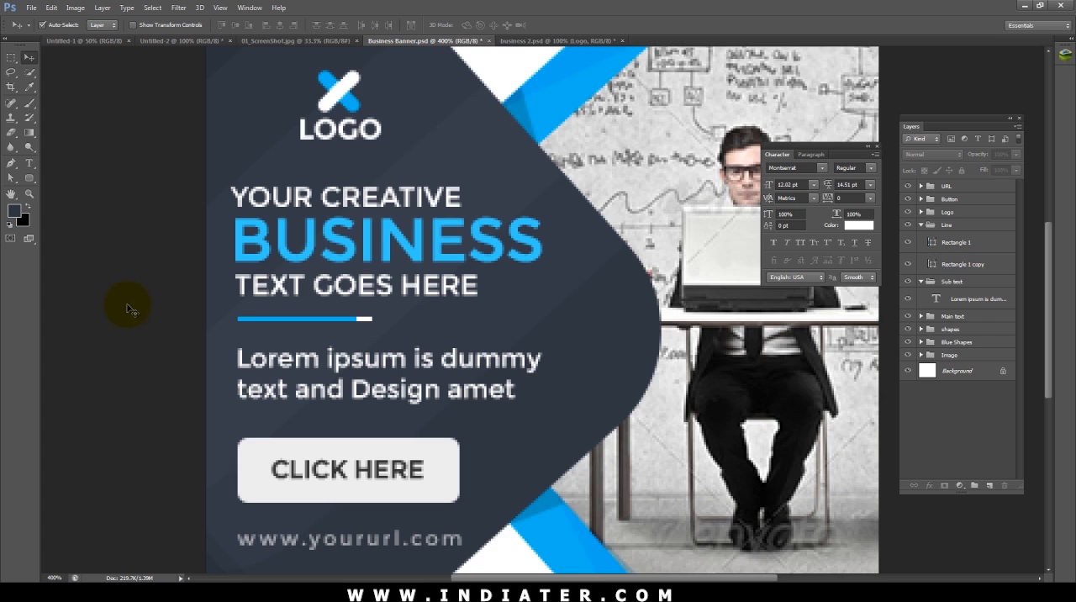
pyautogui.hotkey('ctrl', '-')
pyautogui.hotkey('ctrl', '-')
pyautogui.hotkey('ctrl', '-')
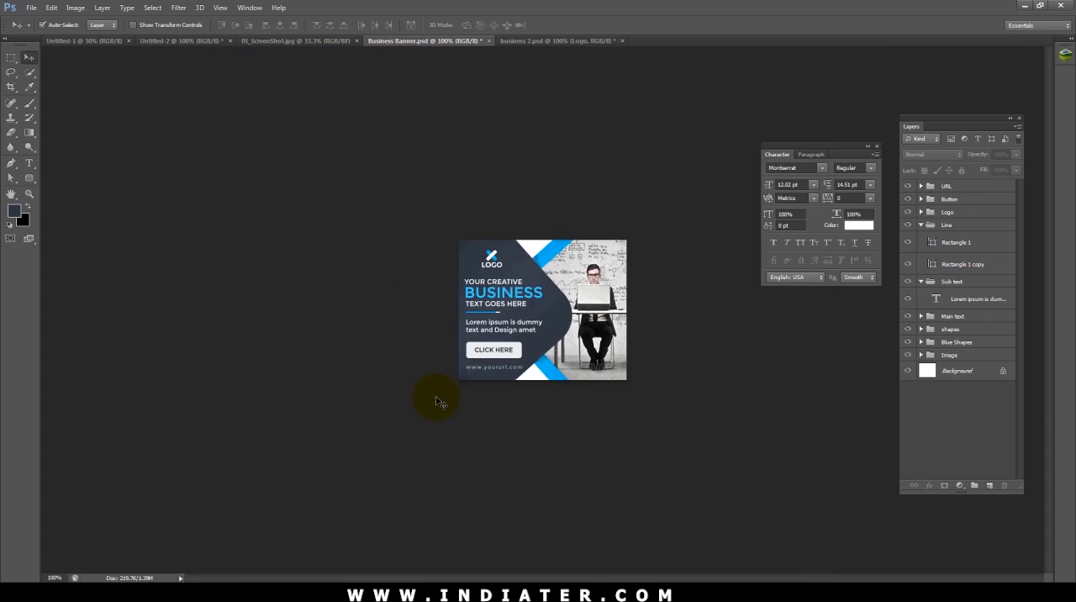
pyautogui.hotkey('ctrl', '+')
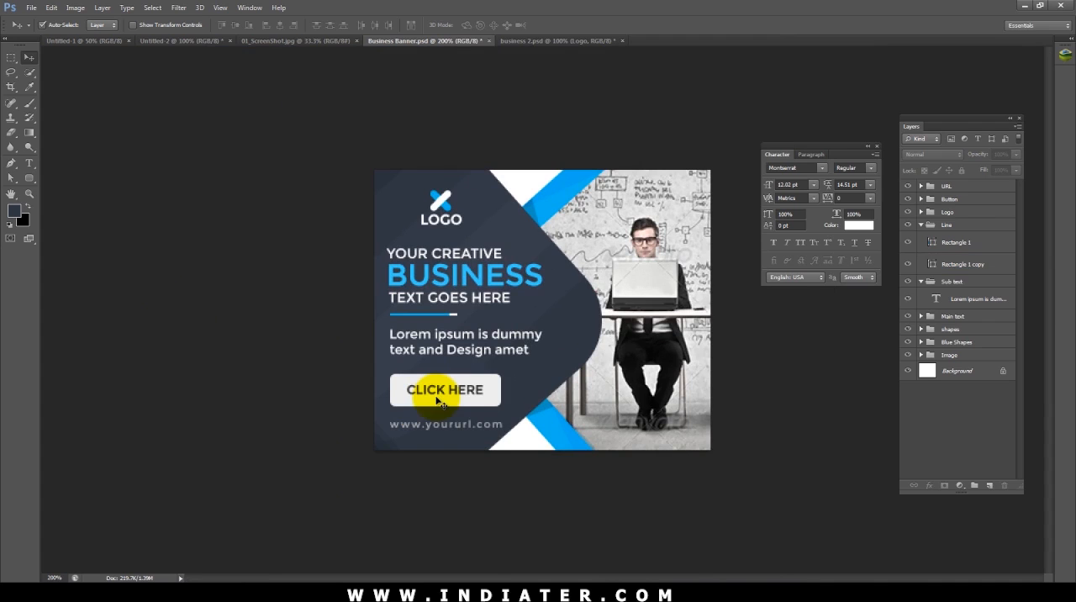
# Step: Collapse the open Line, Sub text and Image layer groups and save the banner document
pyautogui.hotkey('ctrl', '-')
pyautogui.click(592, 344)
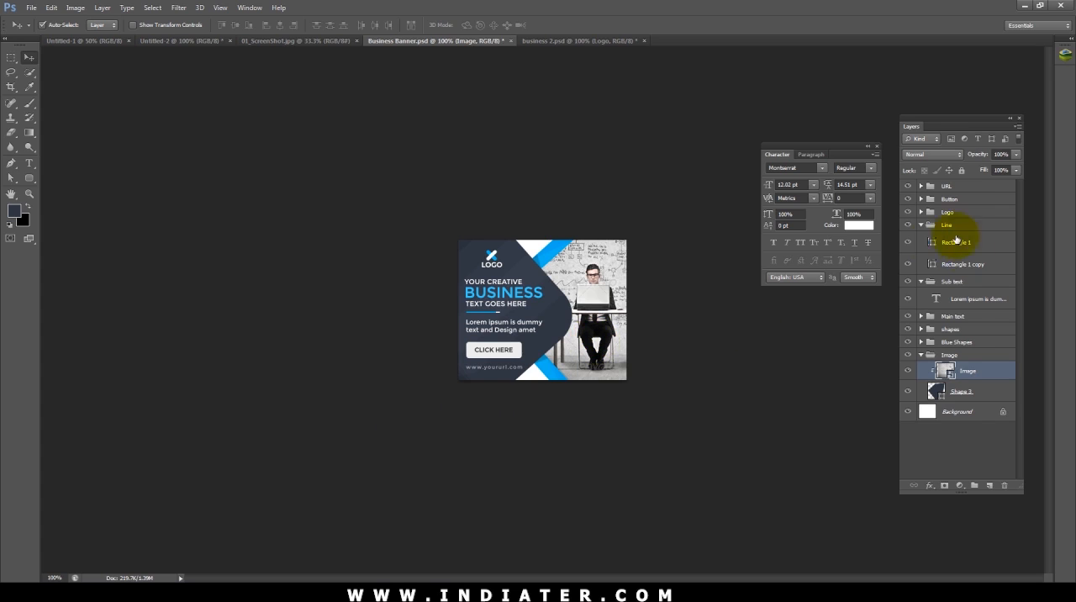
pyautogui.click(921, 224)
pyautogui.click(921, 238)
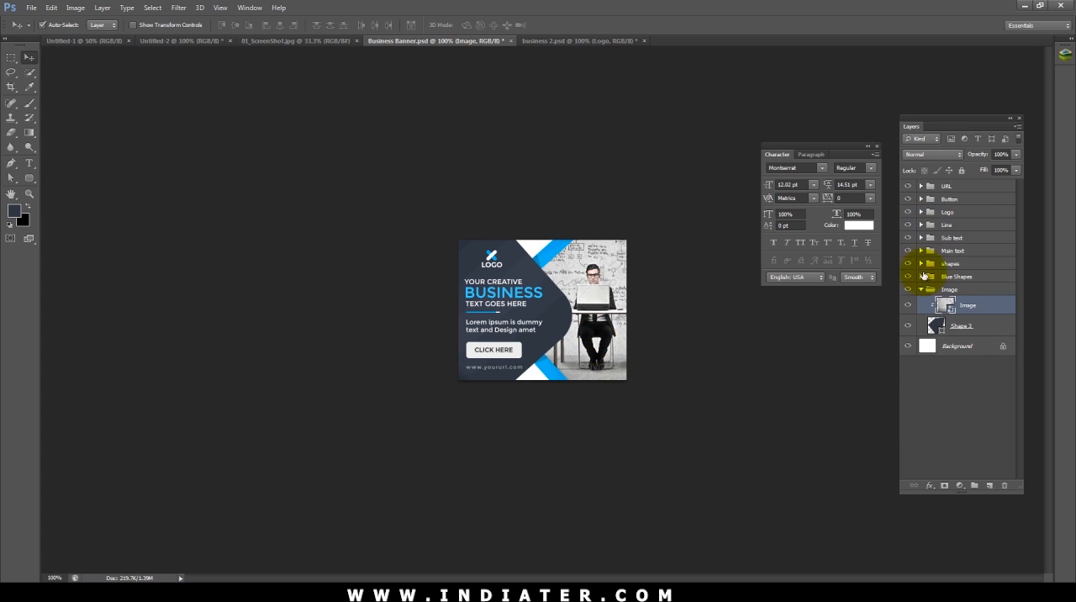
pyautogui.click(921, 289)
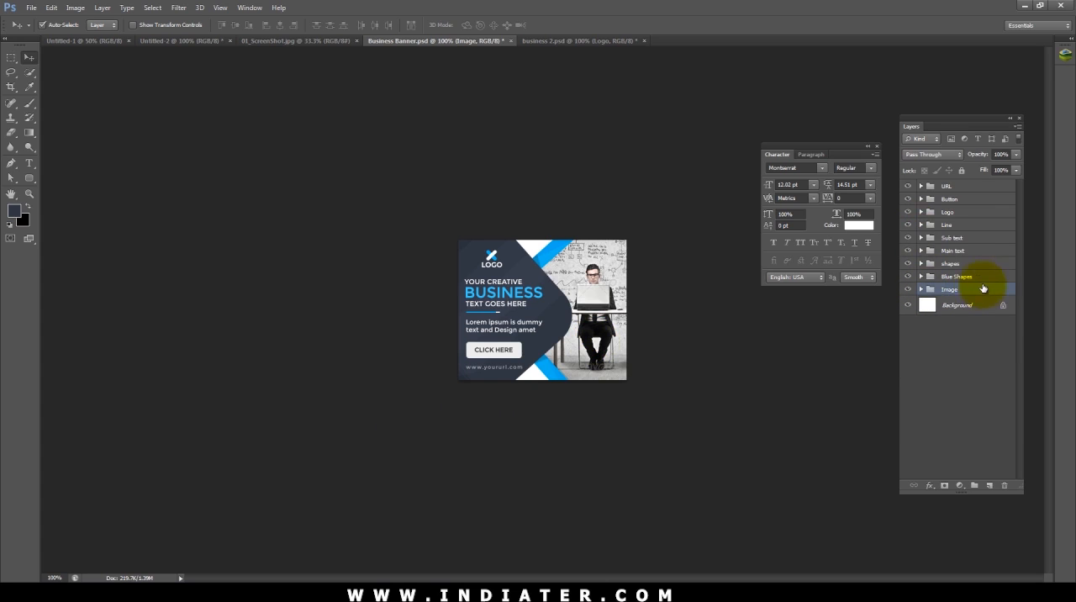
pyautogui.hotkey('ctrl', 's')
# Step: Select the whole canvas and add a new empty layer above the URL group
pyautogui.click(950, 185)
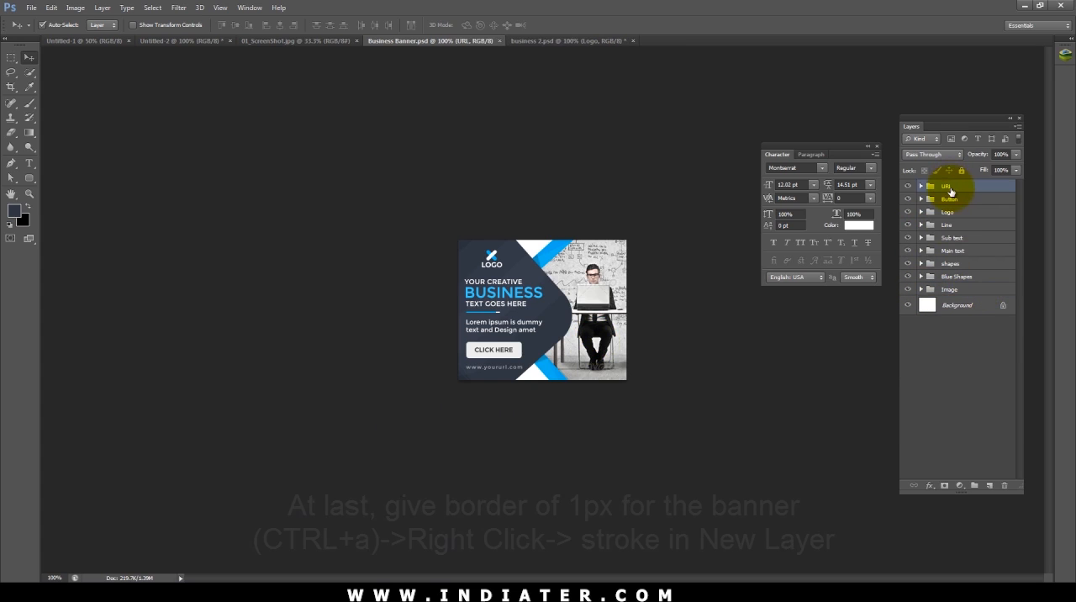
pyautogui.hotkey('ctrl', 'a')
pyautogui.hotkey('ctrl', 'shift', 'n')
pyautogui.press('Return')
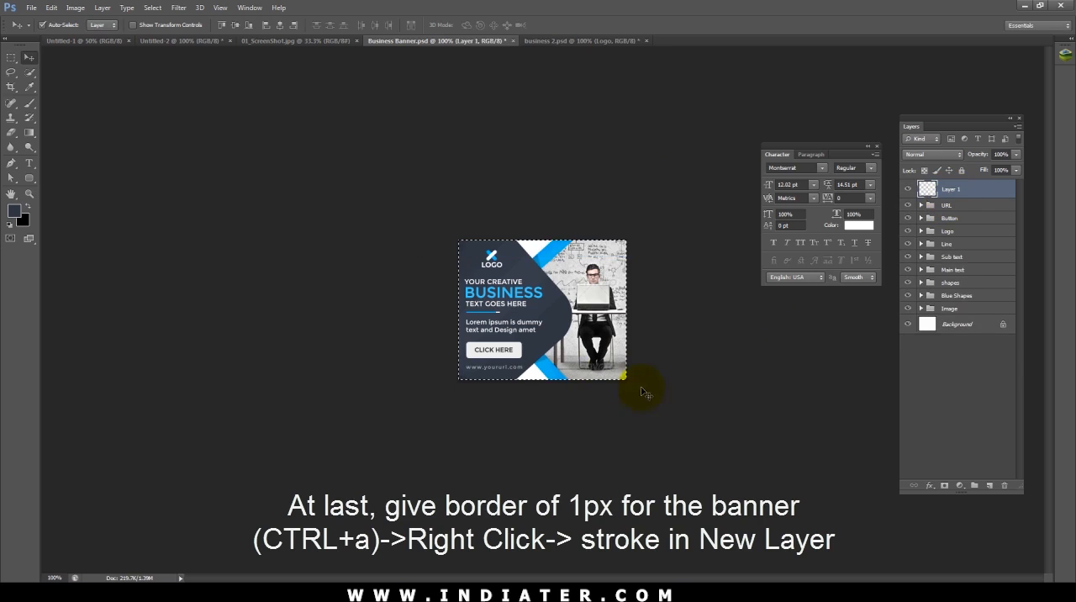
# Step: Stroke the canvas selection on Layer 1 with a 1 px centred black (#000000) border and deselect
pyautogui.press('m')
pyautogui.rightClick(528, 347)
pyautogui.click(580, 275)
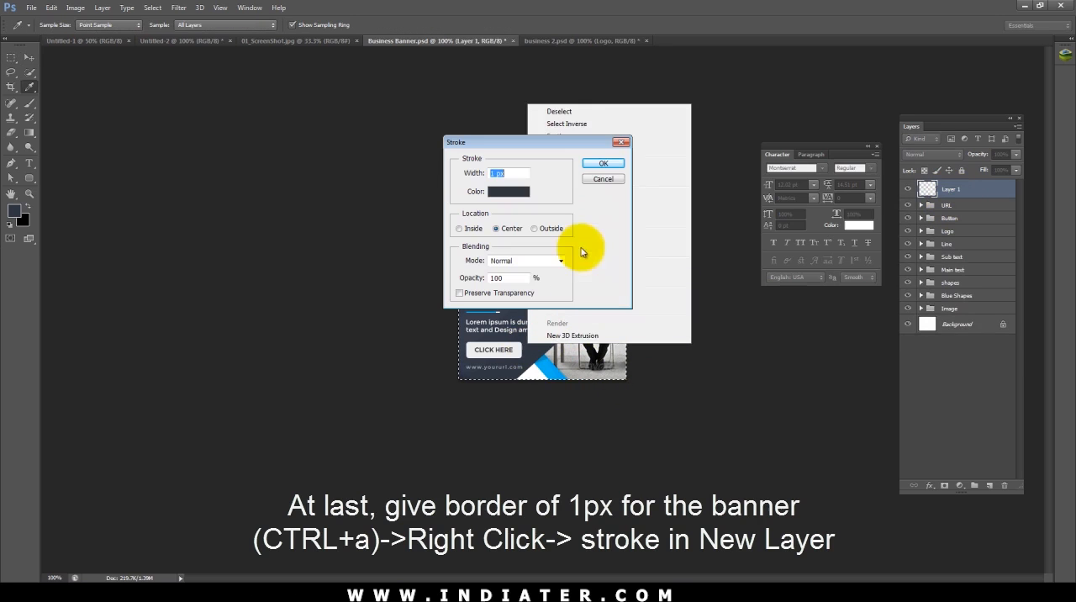
pyautogui.click(516, 191)
pyautogui.moveTo(158, 398); pyautogui.dragTo(261, 479)
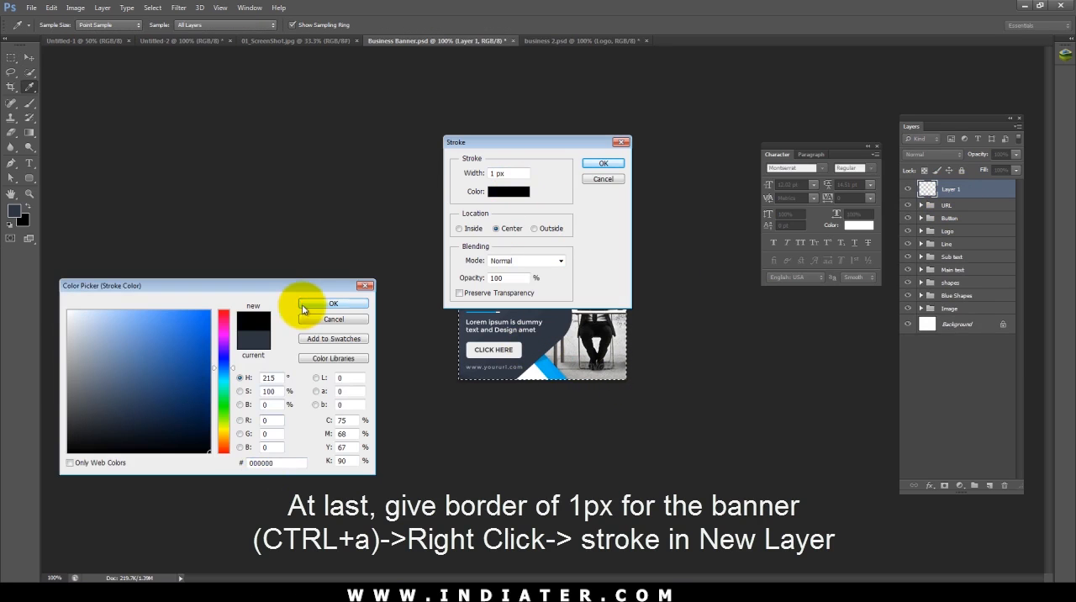
pyautogui.click(343, 304)
pyautogui.write('1')
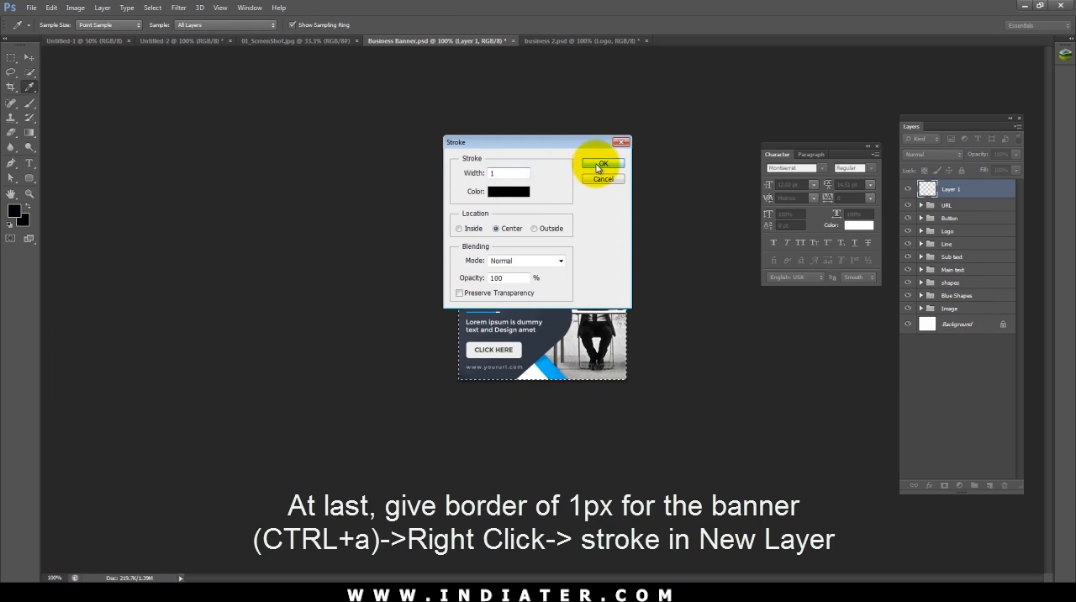
pyautogui.click(598, 167)
pyautogui.hotkey('ctrl', 'd')
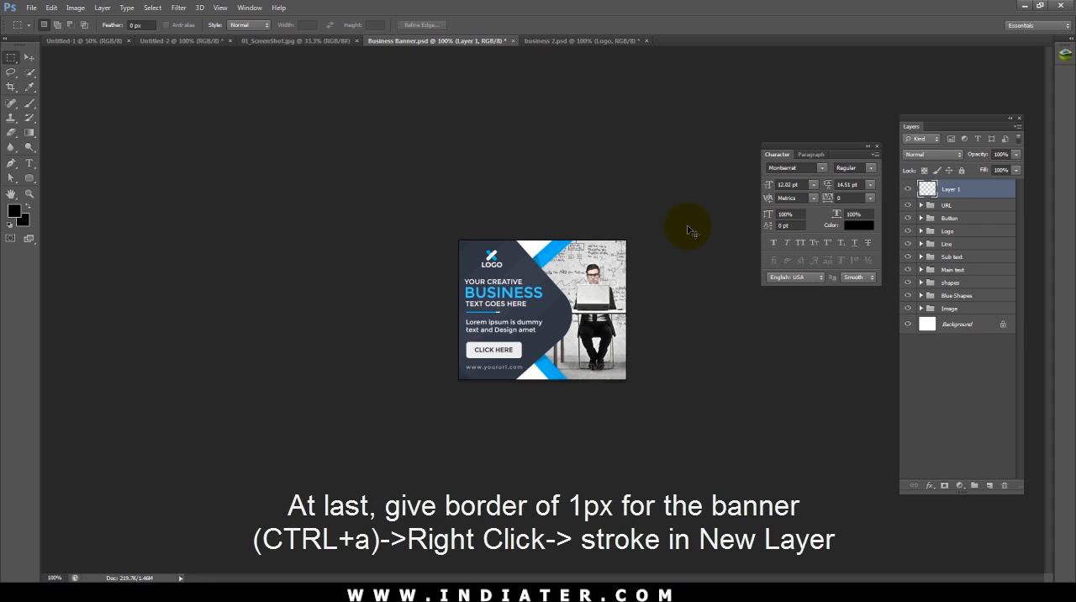
# Step: Put the border layer into a group named outline and save the document
pyautogui.hotkey('ctrl', 'g')
pyautogui.doubleClick(947, 186)
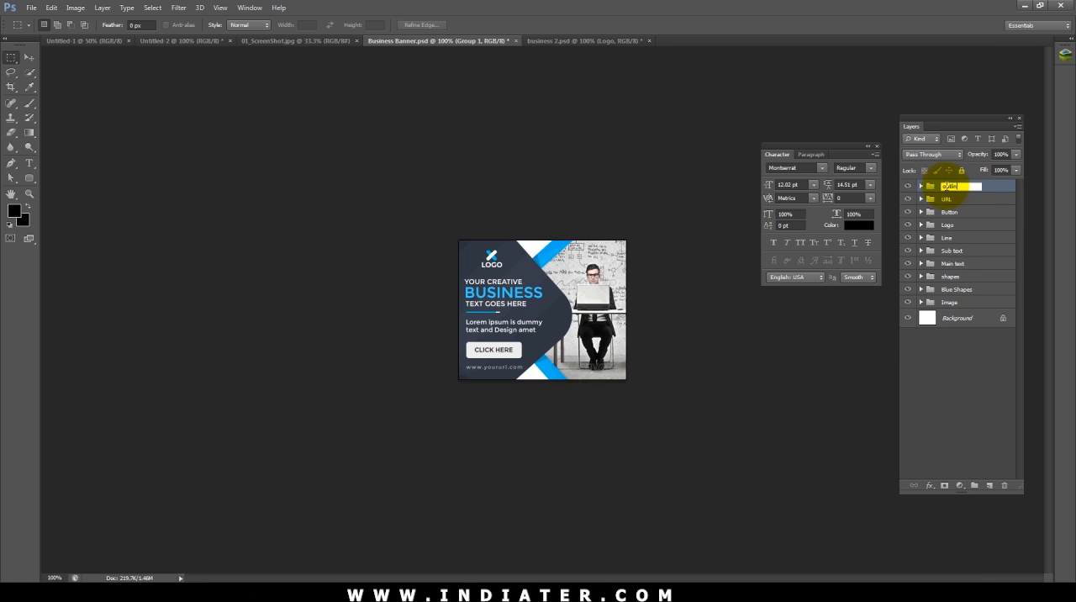
pyautogui.click(29, 57)
pyautogui.hotkey('ctrl', 's')
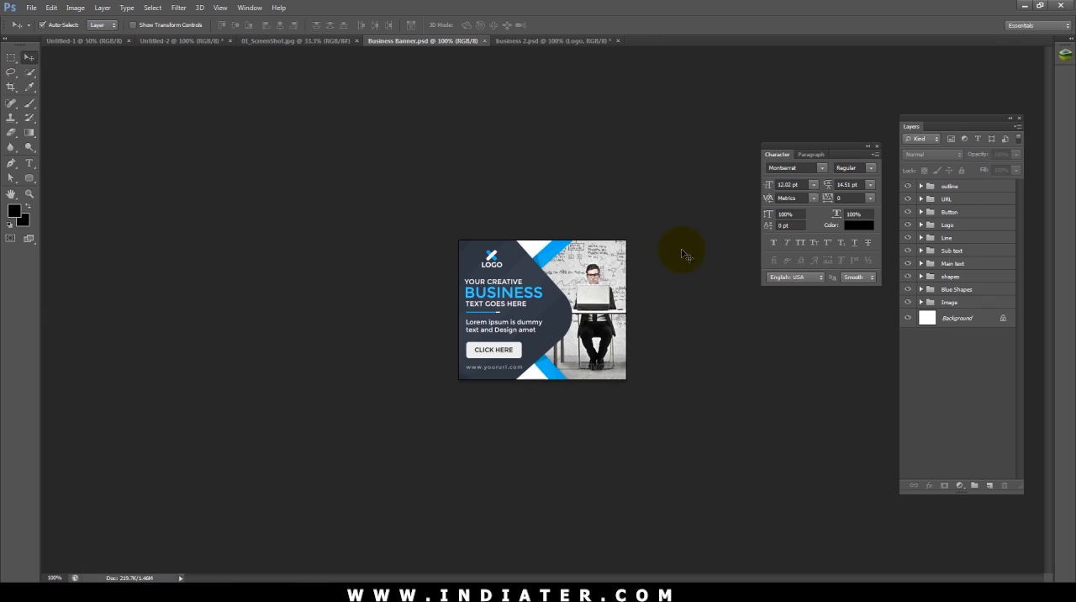
# Step: Save a JPEG copy as Business Banner.jpg in the Business banner GR folder at quality 12, Maximum, Baseline ("Standard")
pyautogui.click(30, 8)
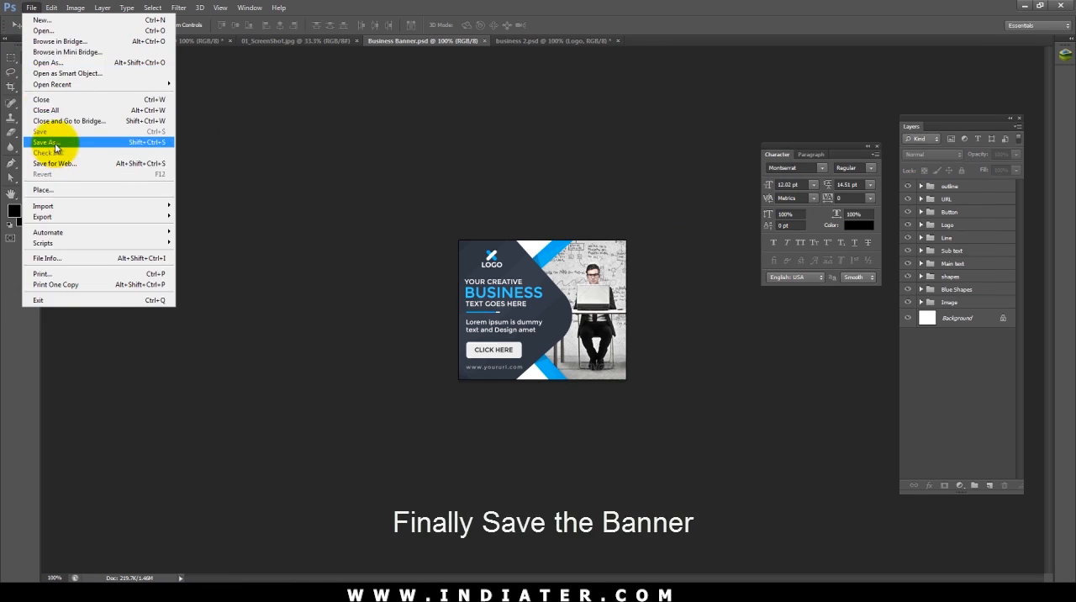
pyautogui.click(52, 142)
pyautogui.click(621, 303)
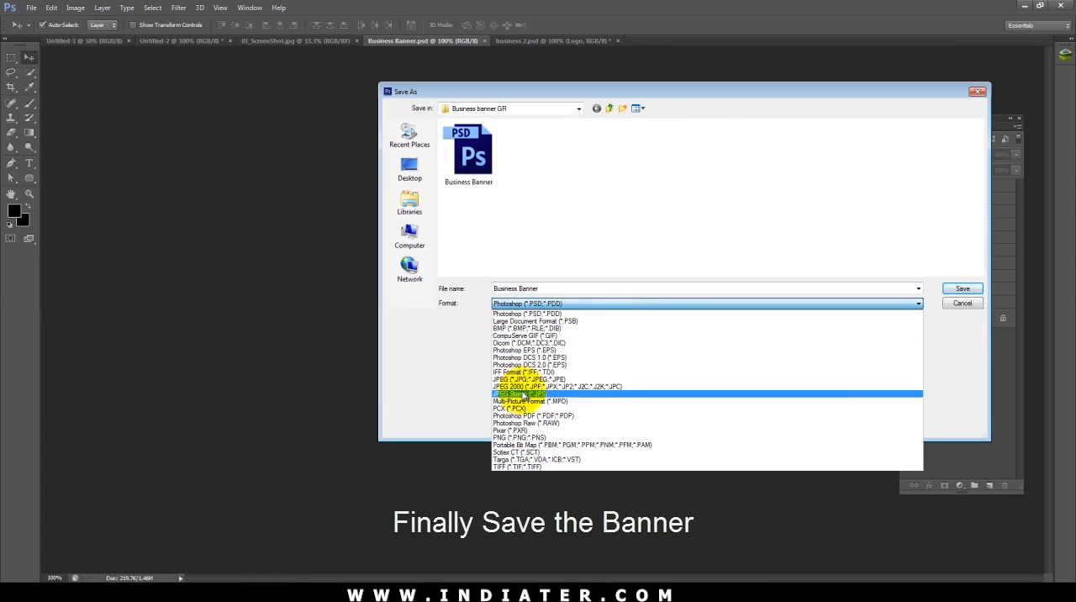
pyautogui.click(532, 381)
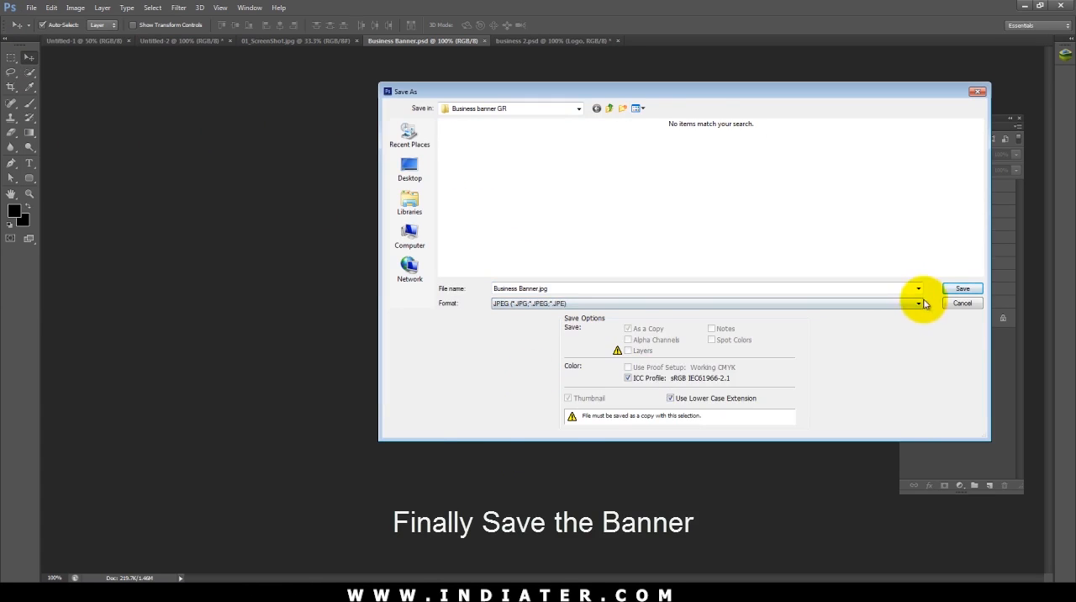
pyautogui.click(947, 290)
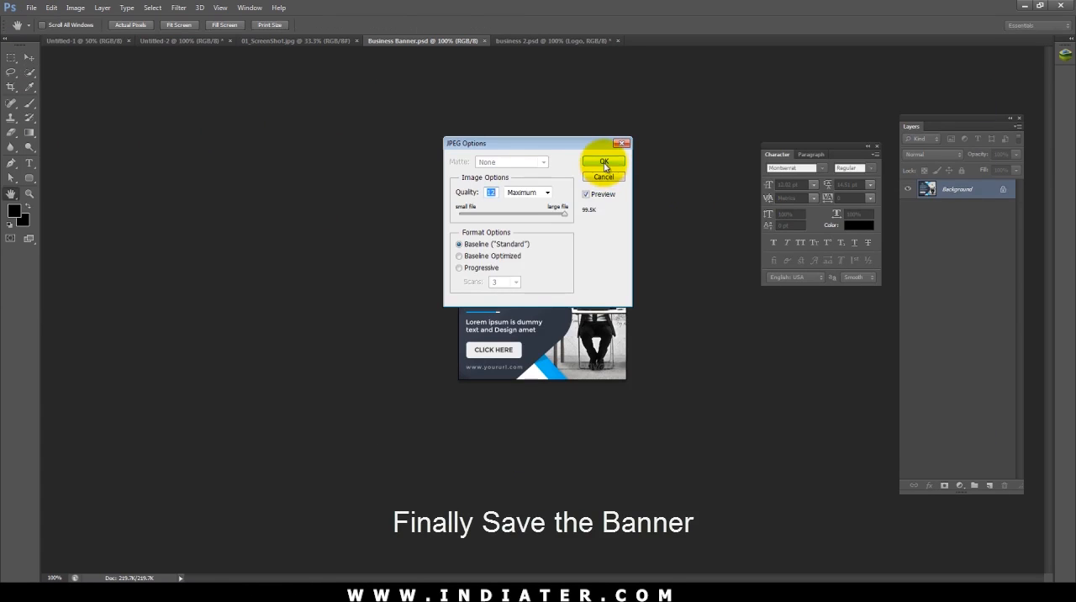
pyautogui.click(604, 162)
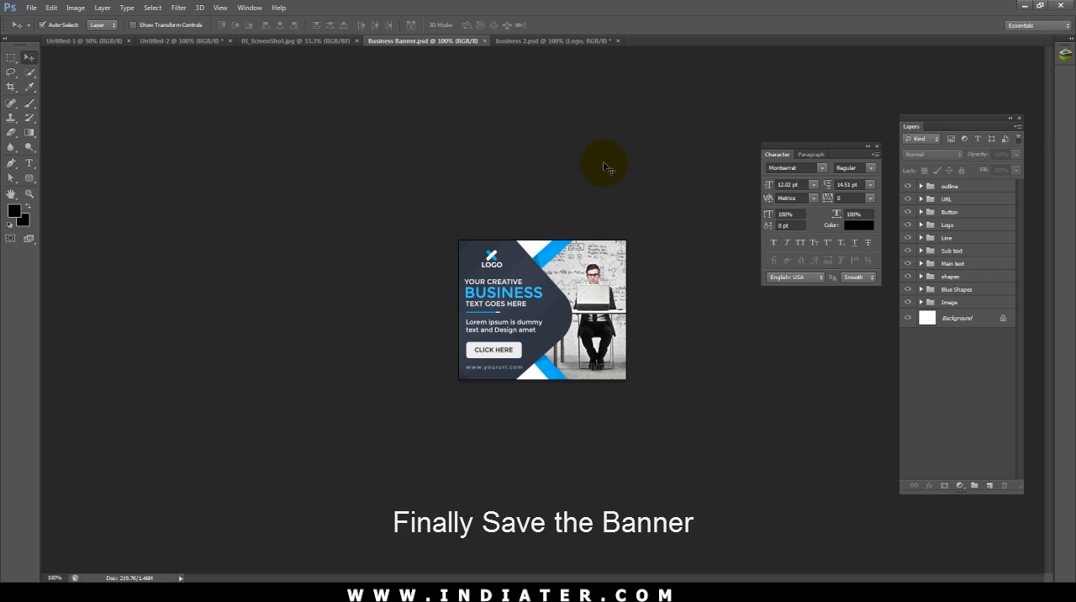